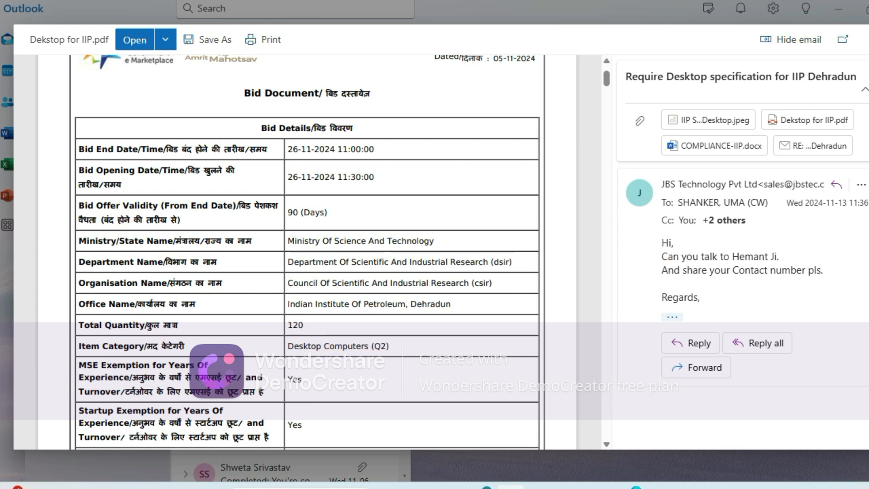
- Close the attachment preview and open the seller's bid list on the GeM portal in the browser
{"action": "left_click", "coordinate": [868, 38]}
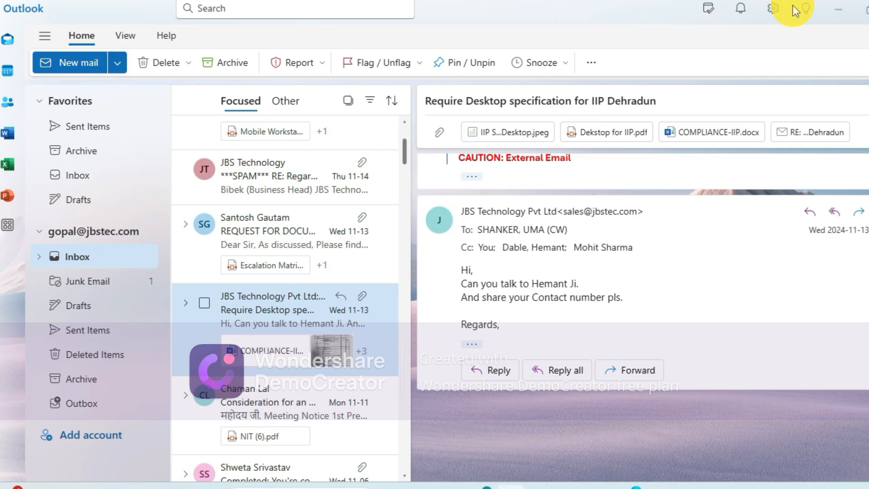
{"action": "key", "text": "alt+Tab"}
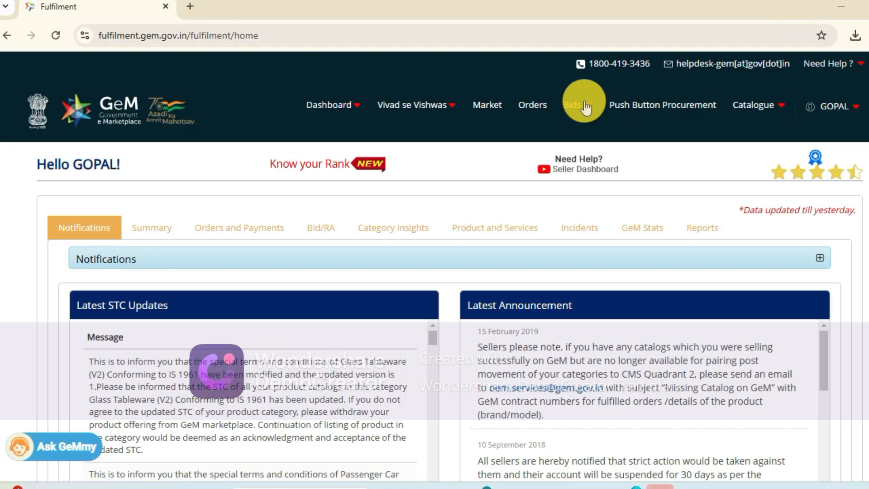
{"action": "mouse_move", "coordinate": [582, 103]}
{"action": "left_click", "coordinate": [514, 141]}
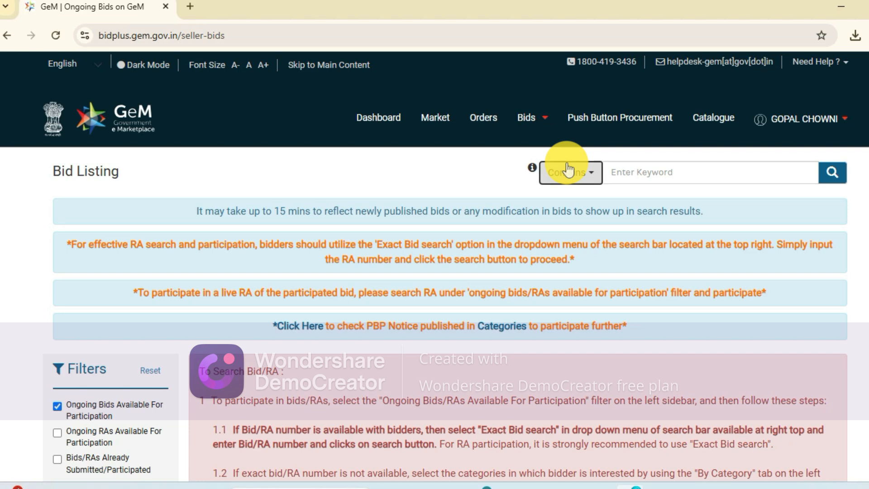
- Find bid GEM/2024/B/5574011 in the bid listing using the Exact Bid Search option
{"action": "left_click", "coordinate": [568, 171]}
{"action": "left_click", "coordinate": [563, 268]}
{"action": "left_click", "coordinate": [676, 170]}
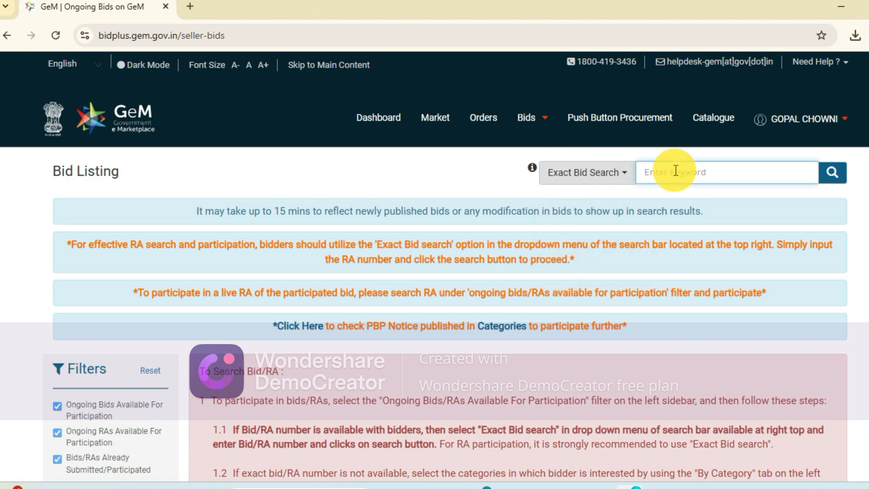
{"action": "type", "text": "GEM/2024/B/5574011"}
{"action": "key", "text": "Return"}
{"action": "scroll", "coordinate": [481, 338], "scroll_direction": "down", "scroll_amount": 3}
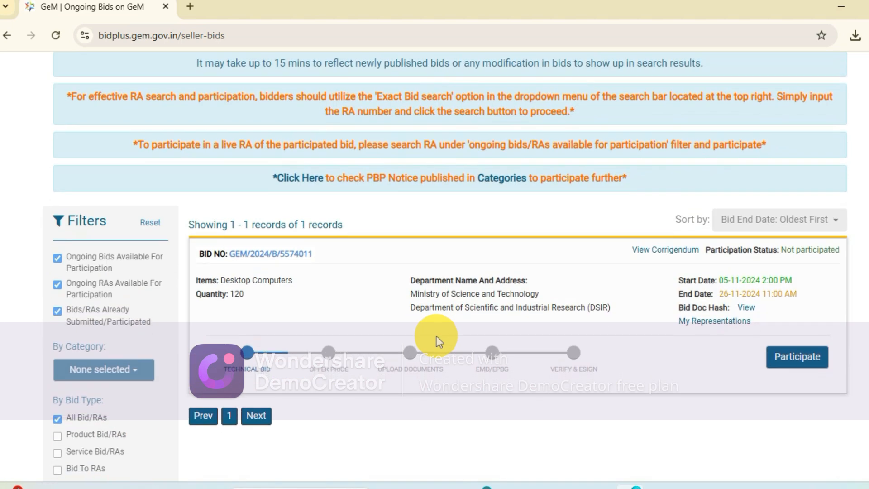
- Start participating in the found bid and open the catalogue selection for the Desktop Computers (Q2) item
{"action": "left_click", "coordinate": [775, 356]}
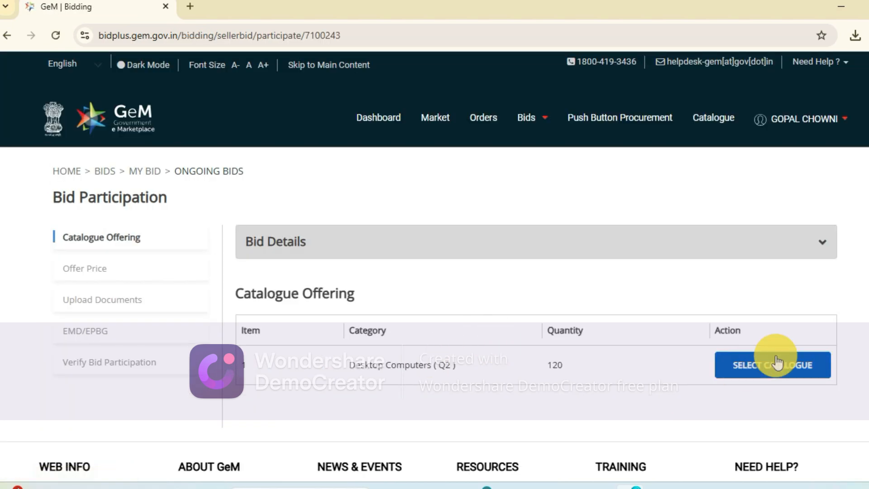
{"action": "left_click", "coordinate": [776, 362]}
{"action": "scroll", "coordinate": [563, 341], "scroll_direction": "down", "scroll_amount": 5}
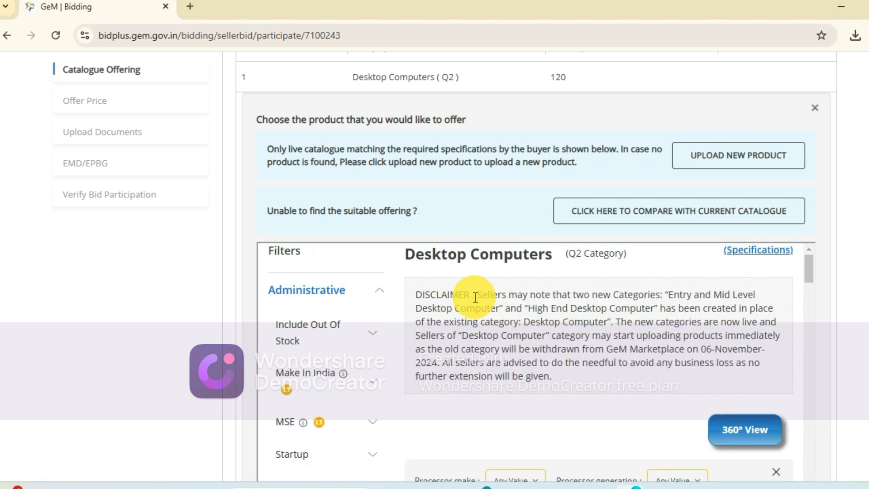
- Highlight and read the category disclaimer under Desktop Computers in the catalogue offering
{"action": "left_click_drag", "start_coordinate": [417, 296], "coordinate": [564, 380]}
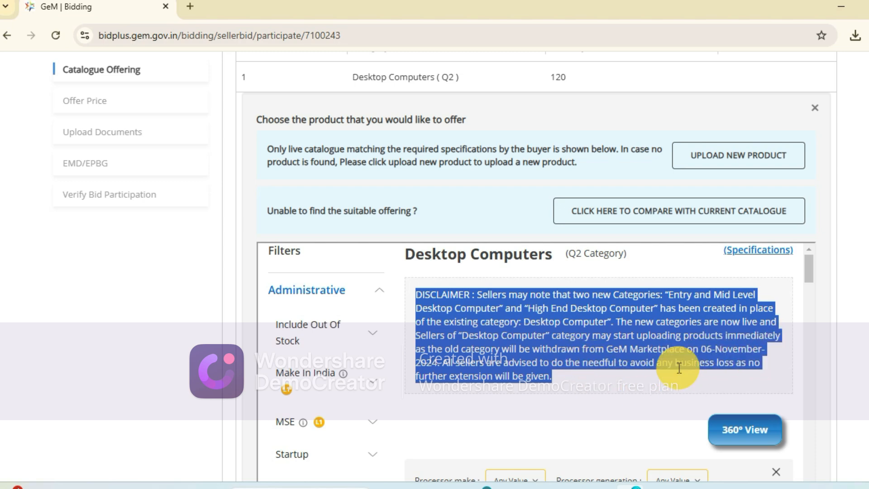
{"action": "left_click", "coordinate": [579, 391]}
{"action": "scroll", "coordinate": [573, 390], "scroll_direction": "down", "scroll_amount": 2}
{"action": "scroll", "coordinate": [572, 390], "scroll_direction": "up", "scroll_amount": 3}
{"action": "scroll", "coordinate": [572, 389], "scroll_direction": "up", "scroll_amount": 6}
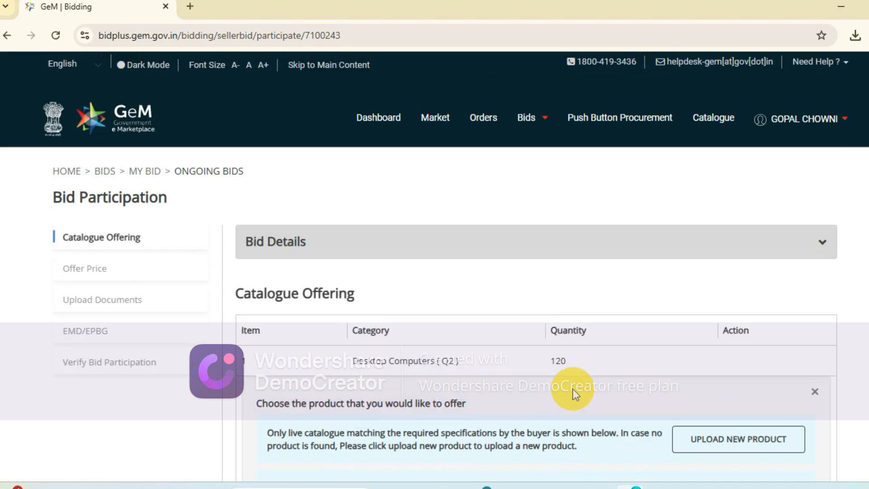
- Return to the seller bid listing and look through its filters and bid search instructions
{"action": "left_click", "coordinate": [533, 117]}
{"action": "left_click", "coordinate": [544, 145]}
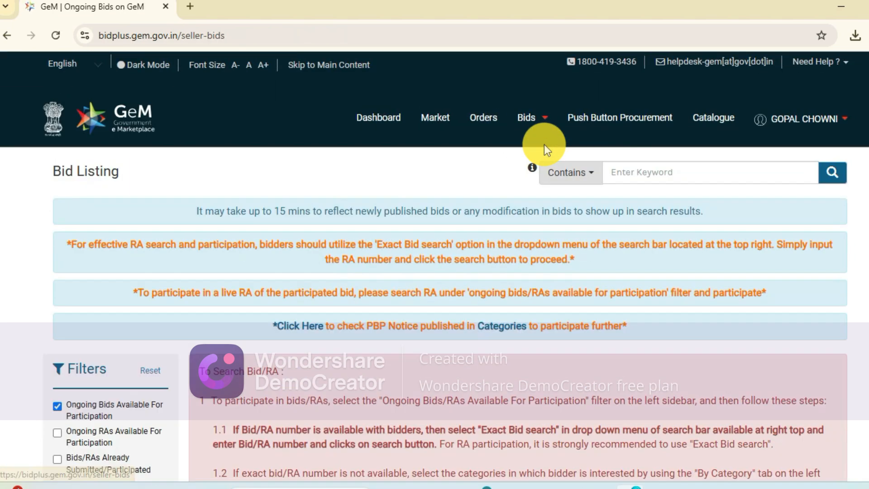
{"action": "left_click", "coordinate": [526, 117]}
{"action": "scroll", "coordinate": [201, 304], "scroll_direction": "down", "scroll_amount": 2}
{"action": "scroll", "coordinate": [202, 305], "scroll_direction": "up", "scroll_amount": 2}
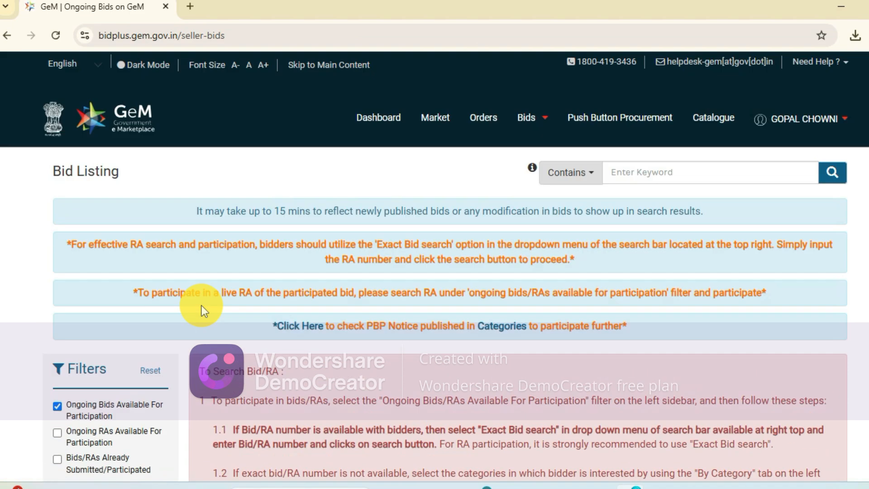
{"action": "scroll", "coordinate": [352, 299], "scroll_direction": "down", "scroll_amount": 5}
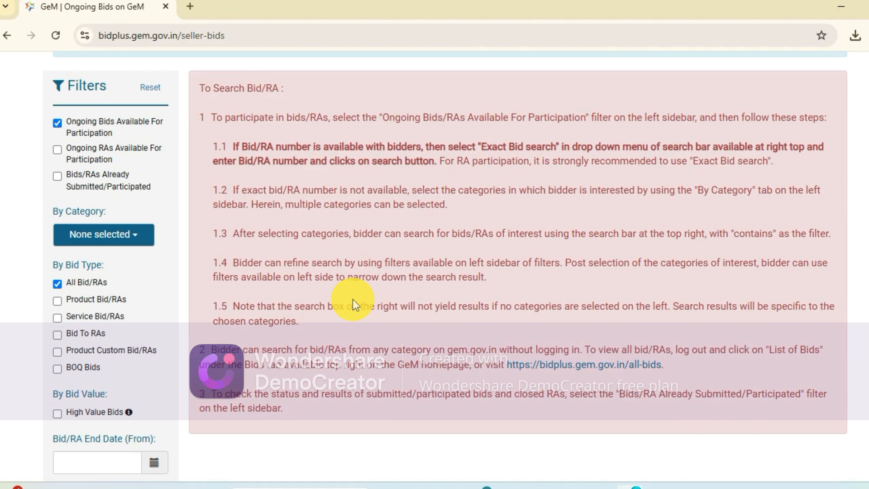
{"action": "scroll", "coordinate": [352, 300], "scroll_direction": "up", "scroll_amount": 5}
- Log out of the seller account and open the public list of all bids from the GeM home page
{"action": "left_click", "coordinate": [828, 120]}
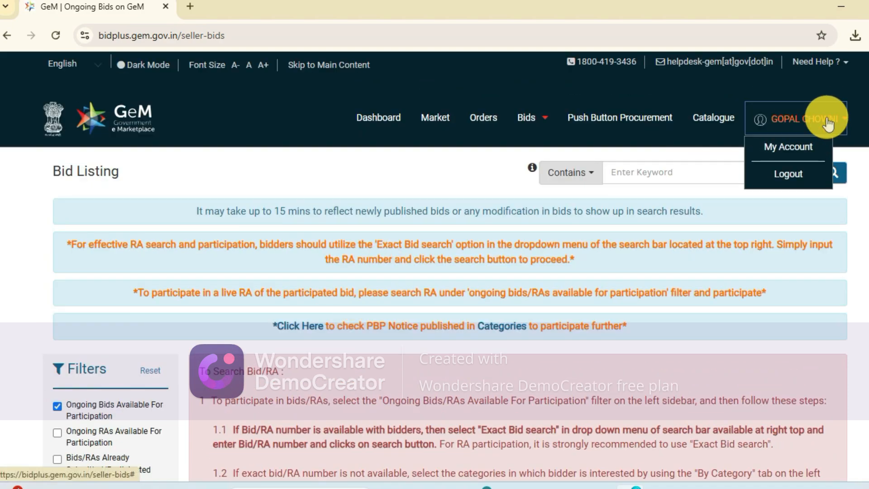
{"action": "left_click", "coordinate": [794, 168]}
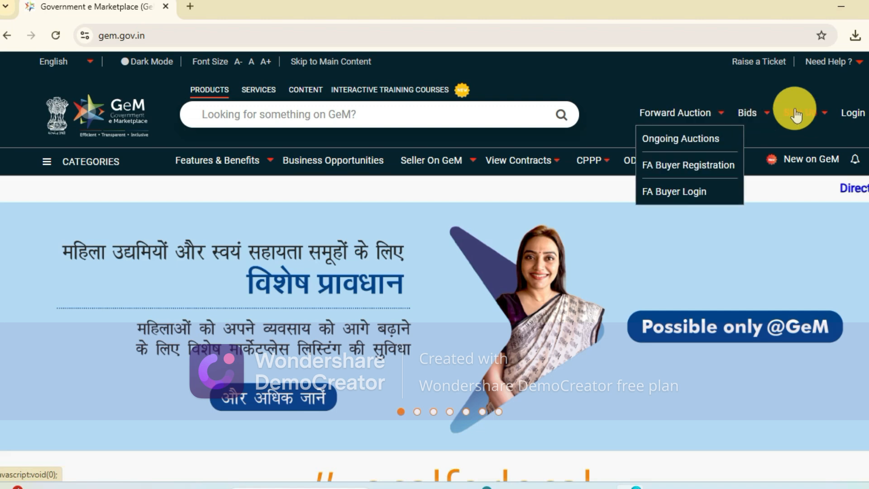
{"action": "mouse_move", "coordinate": [745, 113]}
{"action": "left_click", "coordinate": [767, 143]}
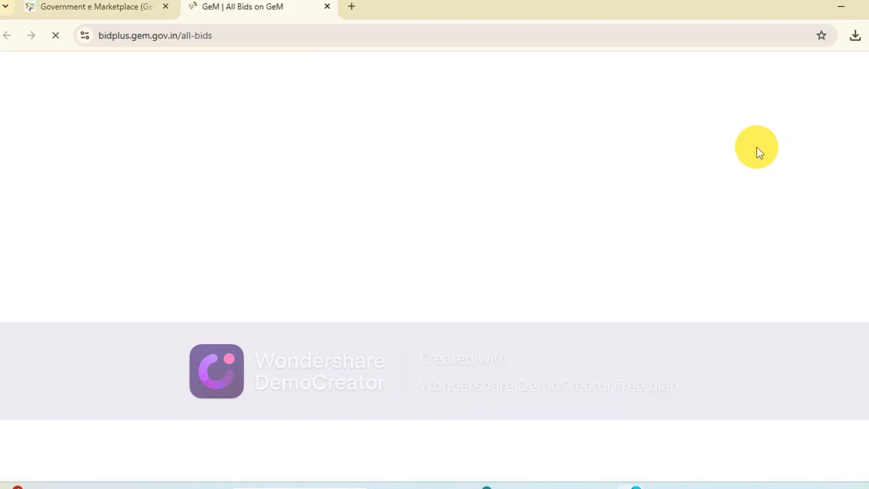
- Search the public bid listing for bids containing DESKTOP
{"action": "left_click", "coordinate": [674, 203]}
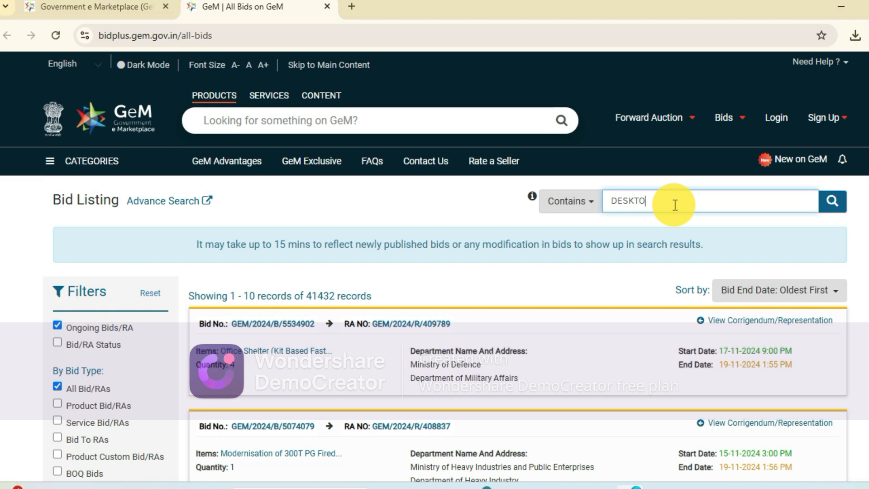
{"action": "key", "text": "Return"}
{"action": "scroll", "coordinate": [427, 277], "scroll_direction": "down", "scroll_amount": 3}
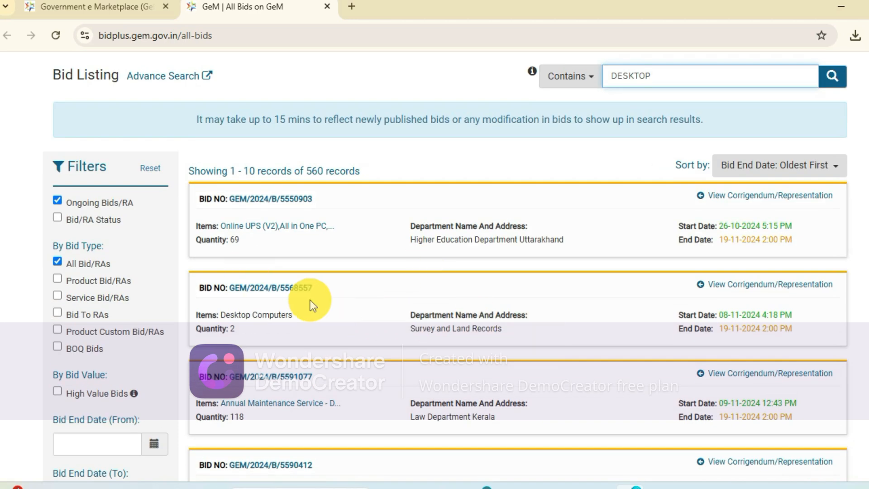
- Download the bid document of GEM/2024/B/5568557, open the PDF and review its bid details
{"action": "left_click", "coordinate": [299, 289]}
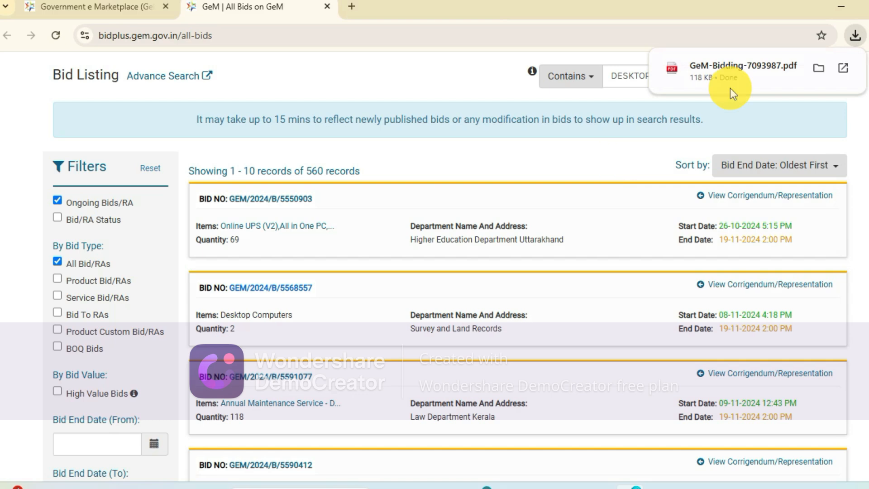
{"action": "left_click", "coordinate": [742, 66]}
{"action": "scroll", "coordinate": [420, 398], "scroll_direction": "down", "scroll_amount": 3}
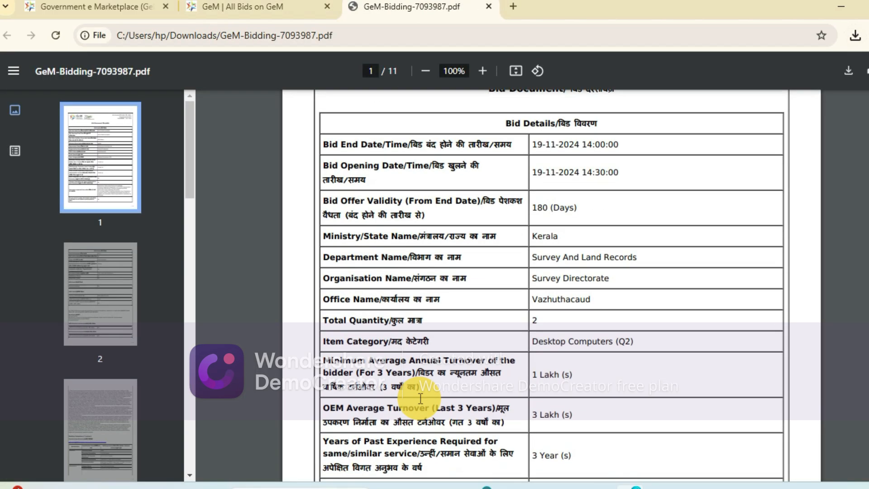
{"action": "scroll", "coordinate": [512, 398], "scroll_direction": "up", "scroll_amount": 2}
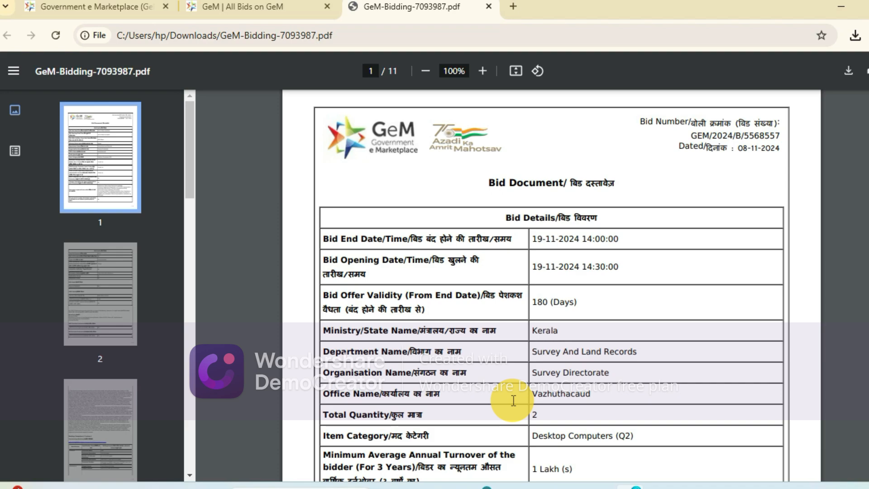
{"action": "scroll", "coordinate": [513, 400], "scroll_direction": "down", "scroll_amount": 3}
{"action": "scroll", "coordinate": [513, 400], "scroll_direction": "up", "scroll_amount": 4}
- Copy the bid number from the PDF and look it up in the bid listing with Exact Search
{"action": "left_click_drag", "start_coordinate": [690, 171], "coordinate": [784, 169]}
{"action": "key", "text": "ctrl+c"}
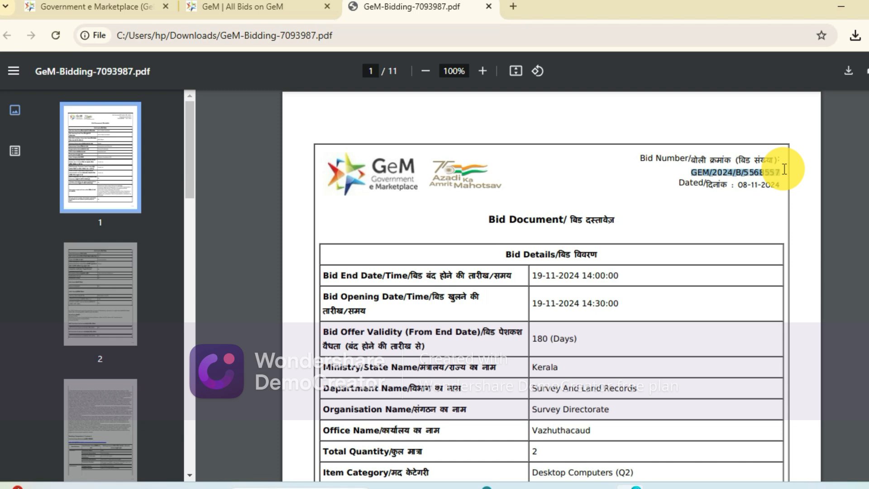
{"action": "left_click", "coordinate": [266, 8]}
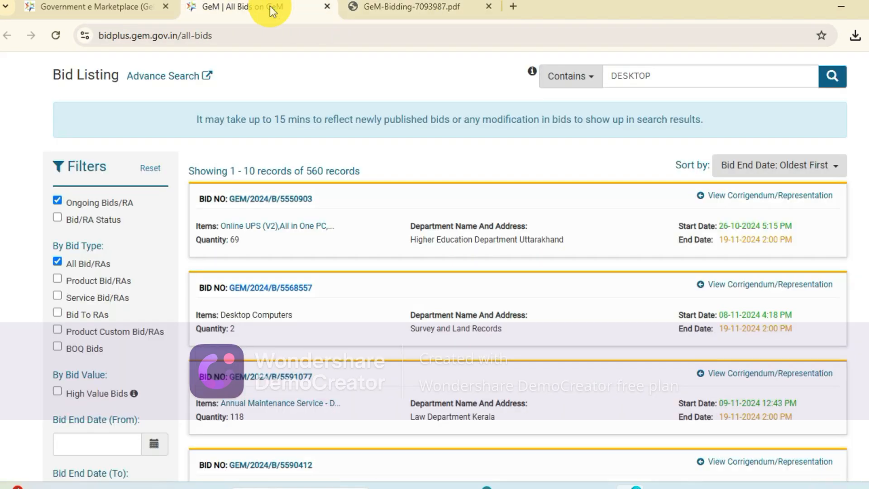
{"action": "left_click", "coordinate": [576, 86]}
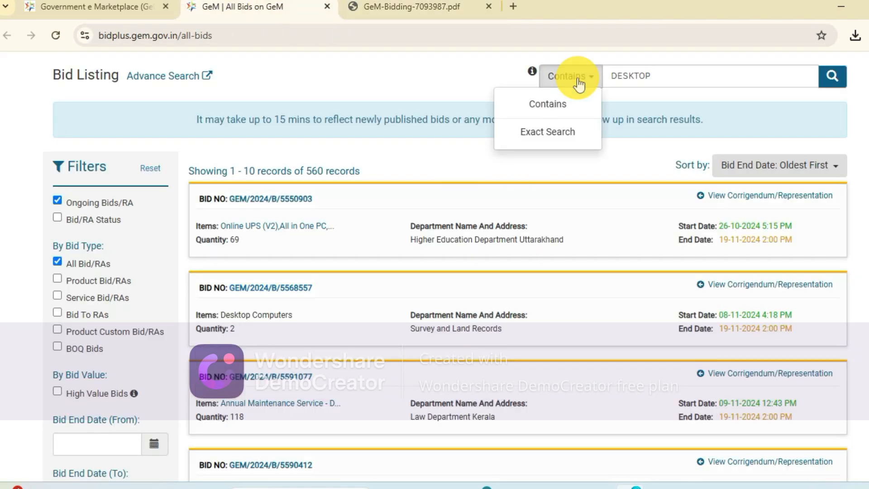
{"action": "left_click", "coordinate": [566, 131]}
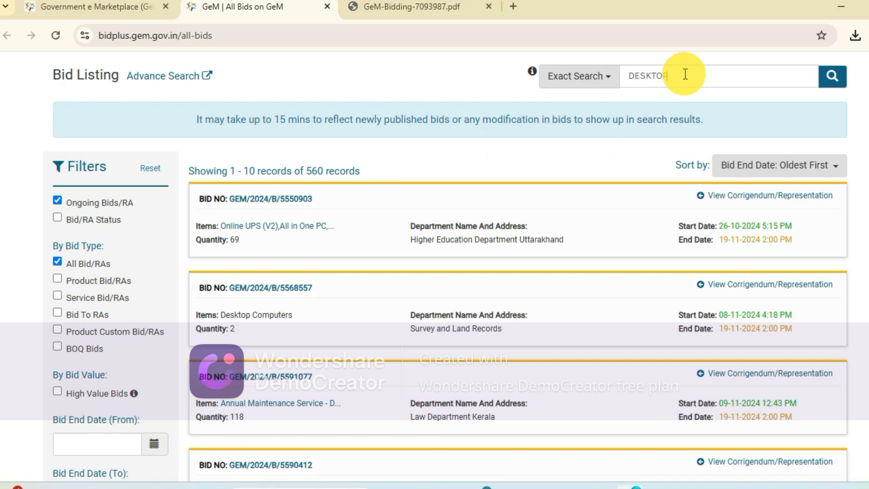
{"action": "left_click_drag", "start_coordinate": [685, 73], "coordinate": [624, 78]}
{"action": "key", "text": "ctrl+v"}
{"action": "key", "text": "Return"}
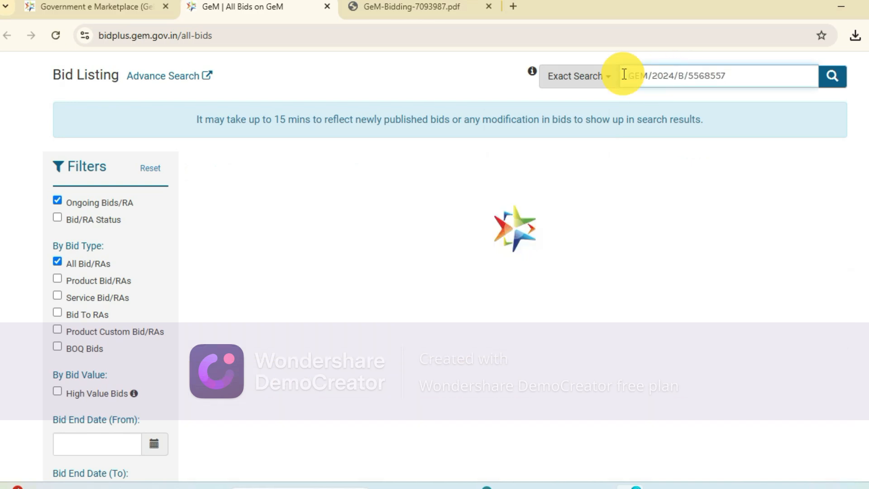
{"action": "scroll", "coordinate": [711, 252], "scroll_direction": "up", "scroll_amount": 3}
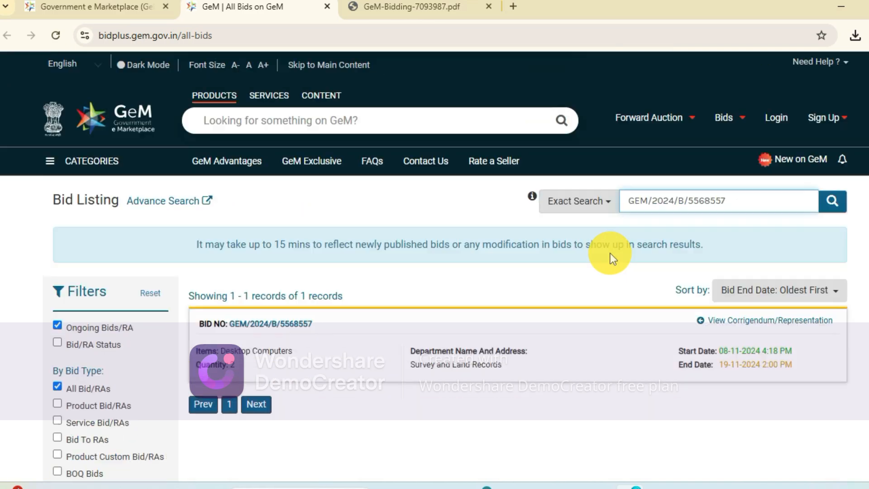
- Log back in to GeM with the saved user ID, the captcha characters and the account password
{"action": "left_click", "coordinate": [784, 124]}
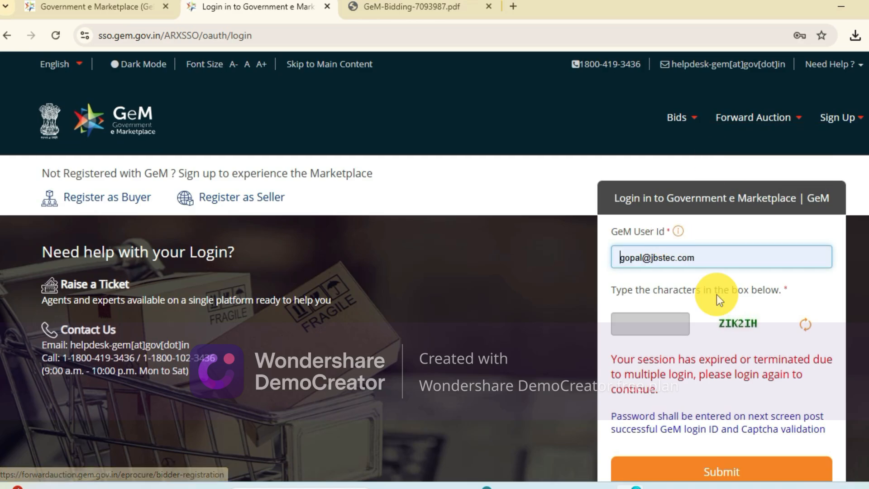
{"action": "left_click", "coordinate": [649, 326]}
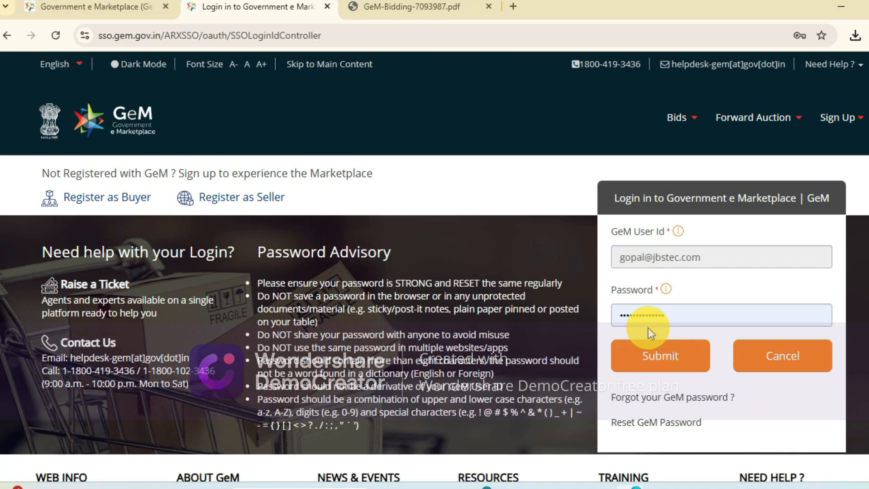
{"action": "left_click", "coordinate": [647, 342]}
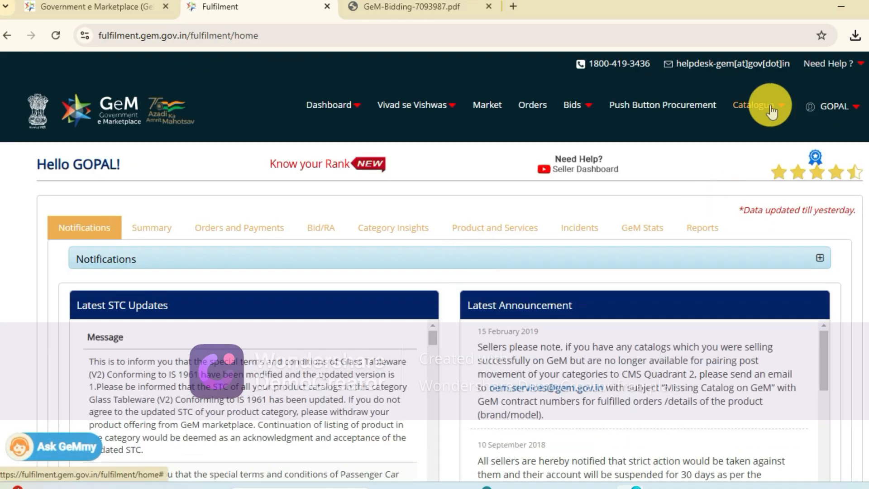
- Open the Add New Offering page for products in the seller catalogue
{"action": "left_click", "coordinate": [771, 109]}
{"action": "mouse_move", "coordinate": [702, 136]}
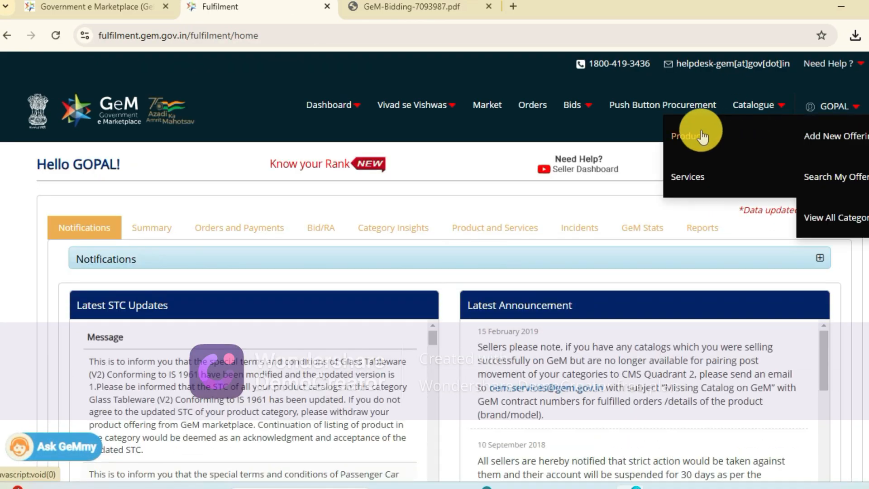
{"action": "left_click", "coordinate": [827, 138]}
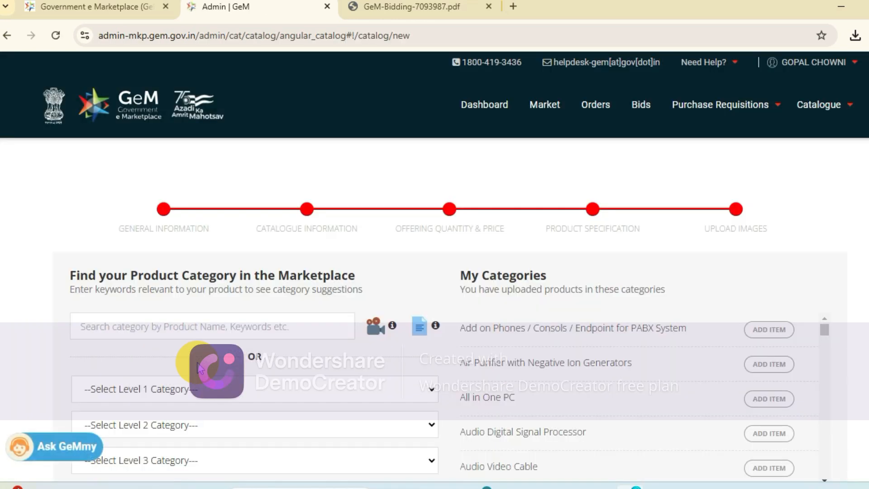
{"action": "scroll", "coordinate": [204, 291], "scroll_direction": "down", "scroll_amount": 3}
- Set the offering's Level 1 category to Information Technology Broadcasting and Telecommunications
{"action": "left_click", "coordinate": [262, 268]}
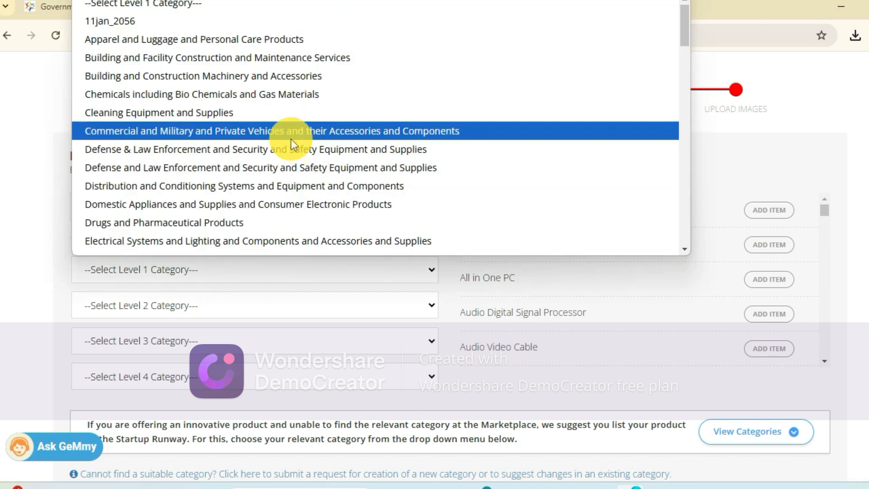
{"action": "left_click", "coordinate": [550, 273]}
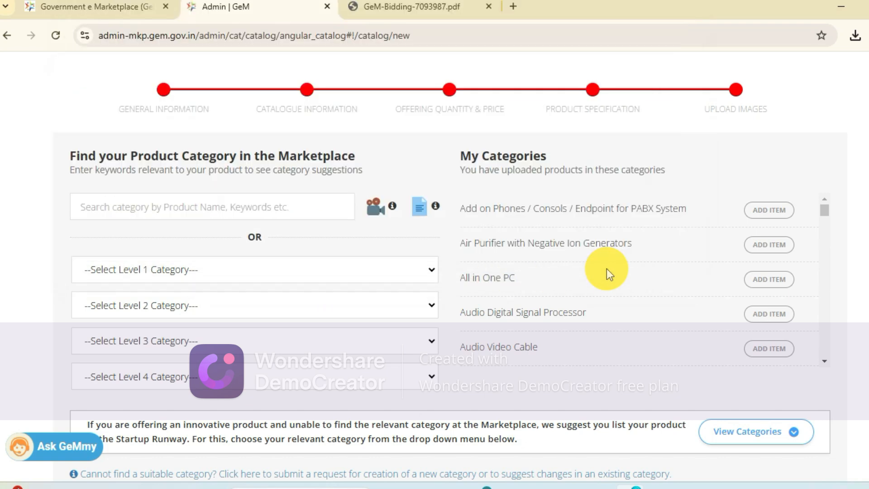
{"action": "left_click", "coordinate": [333, 276]}
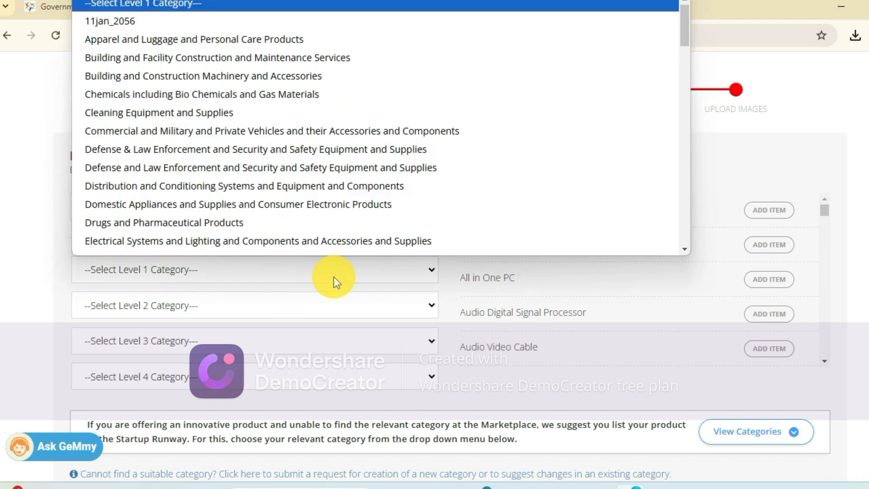
{"action": "scroll", "coordinate": [215, 156], "scroll_direction": "down", "scroll_amount": 2}
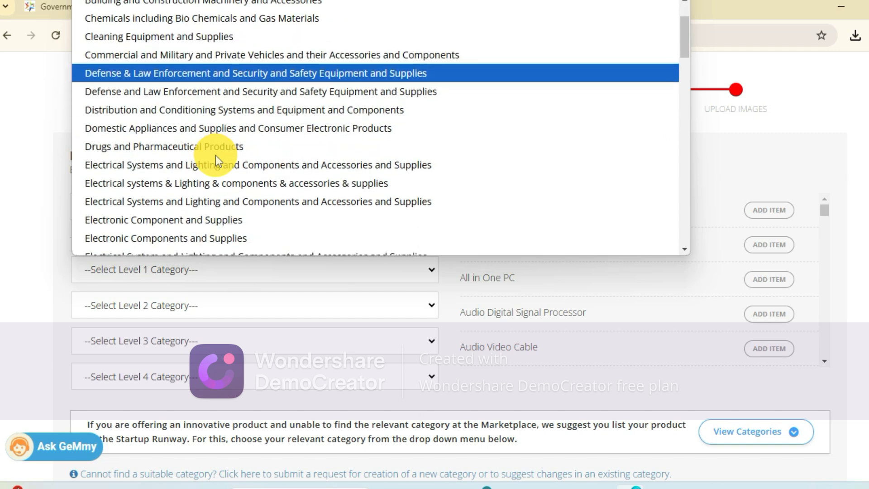
{"action": "scroll", "coordinate": [229, 219], "scroll_direction": "down", "scroll_amount": 2}
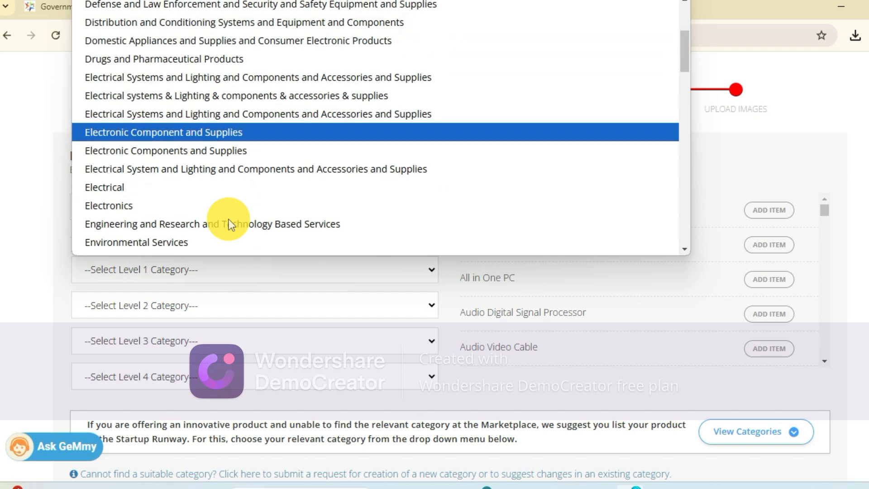
{"action": "scroll", "coordinate": [229, 219], "scroll_direction": "down", "scroll_amount": 1}
{"action": "left_click_drag", "start_coordinate": [839, 108], "coordinate": [201, 255]}
{"action": "left_click", "coordinate": [190, 267]}
{"action": "scroll", "coordinate": [246, 205], "scroll_direction": "down", "scroll_amount": 8}
{"action": "scroll", "coordinate": [246, 204], "scroll_direction": "down", "scroll_amount": 1}
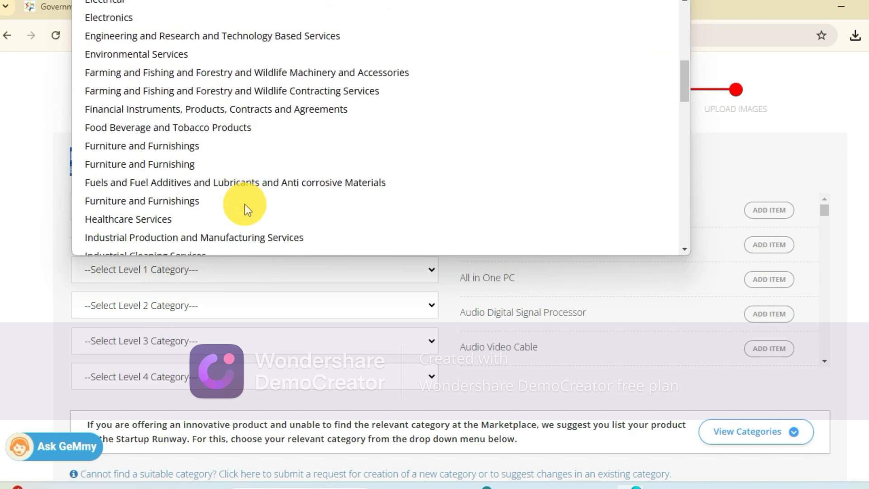
{"action": "key", "text": "i"}
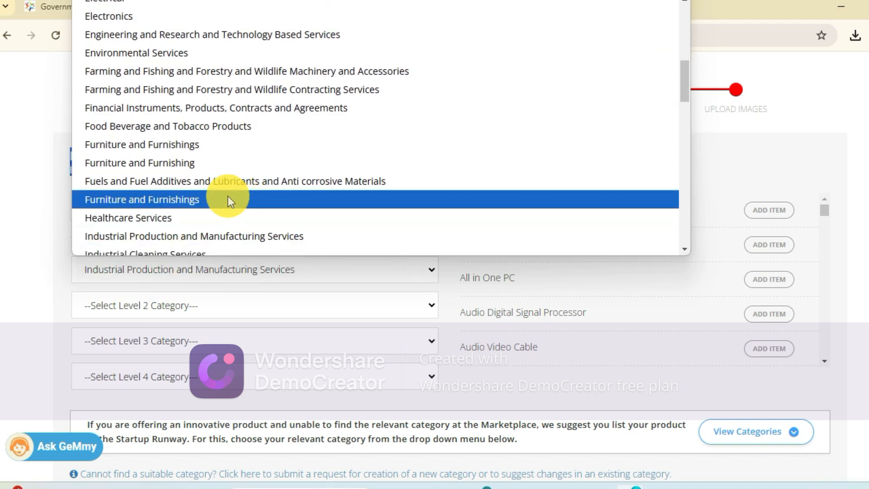
{"action": "scroll", "coordinate": [227, 196], "scroll_direction": "down", "scroll_amount": 4}
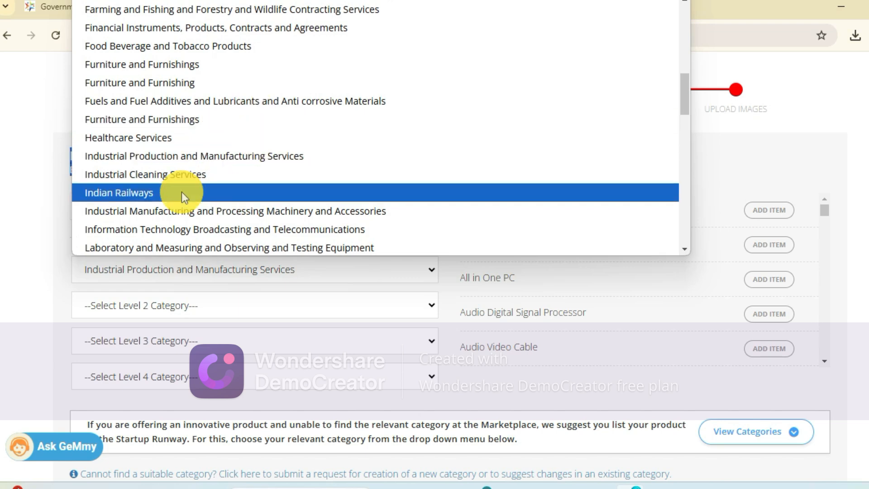
{"action": "scroll", "coordinate": [181, 192], "scroll_direction": "down", "scroll_amount": 2}
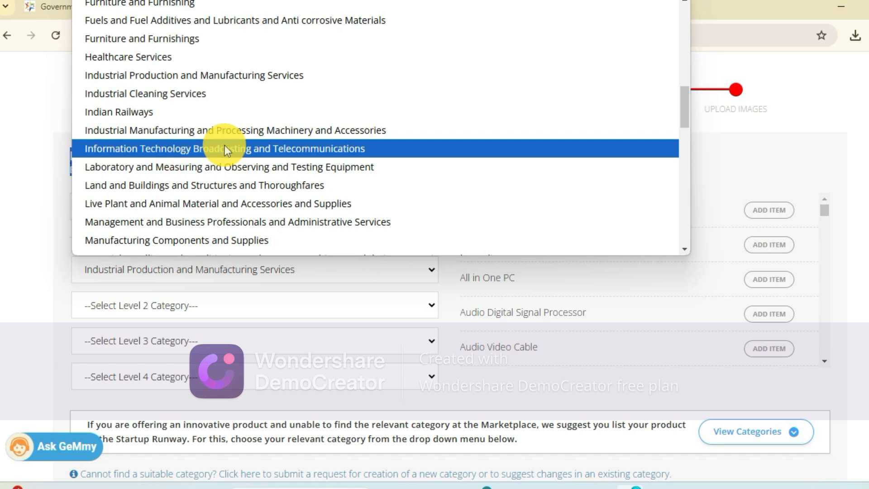
{"action": "left_click", "coordinate": [279, 151]}
- Set the Level 2 category to Computer Equipment and Accessories and the Level 3 category to Computers
{"action": "left_click", "coordinate": [163, 304]}
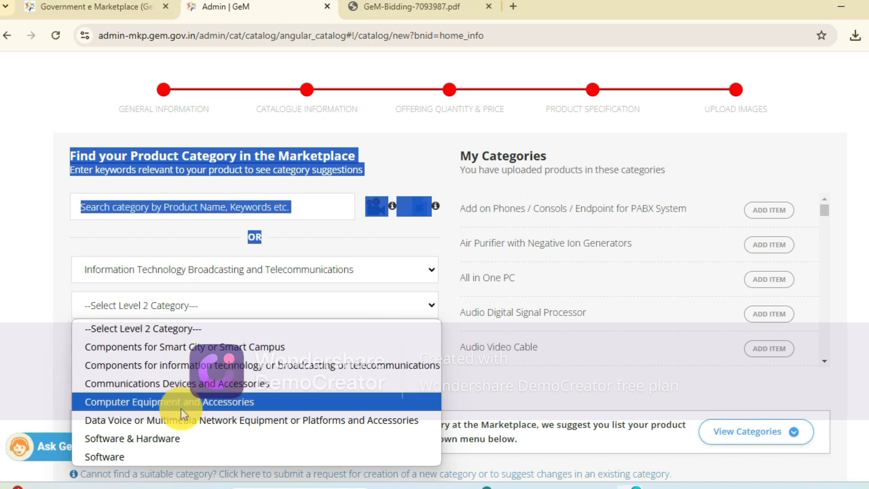
{"action": "left_click", "coordinate": [199, 403]}
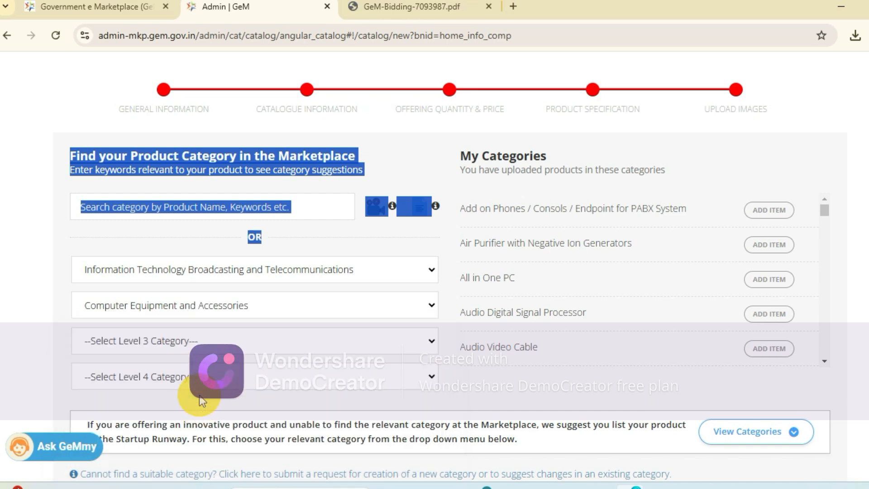
{"action": "left_click", "coordinate": [202, 349]}
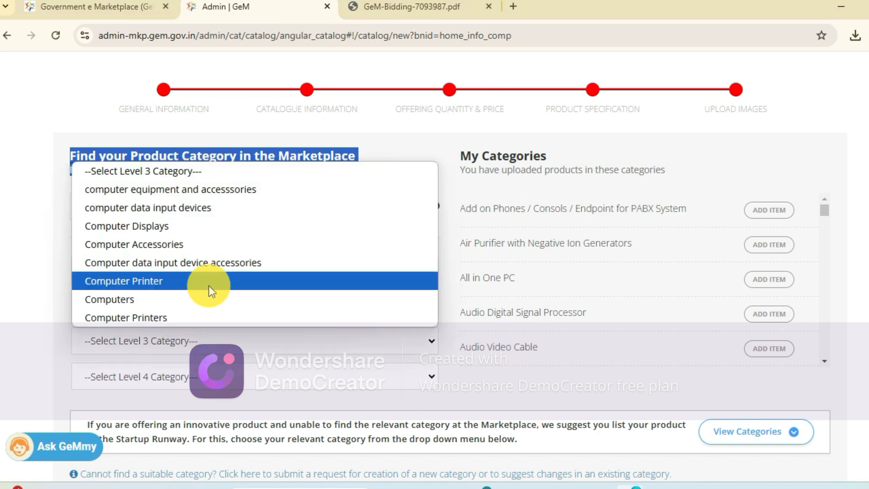
{"action": "left_click", "coordinate": [163, 295]}
- Look through the Level 4 categories and choose Desktop Computers for the offering
{"action": "left_click", "coordinate": [152, 372]}
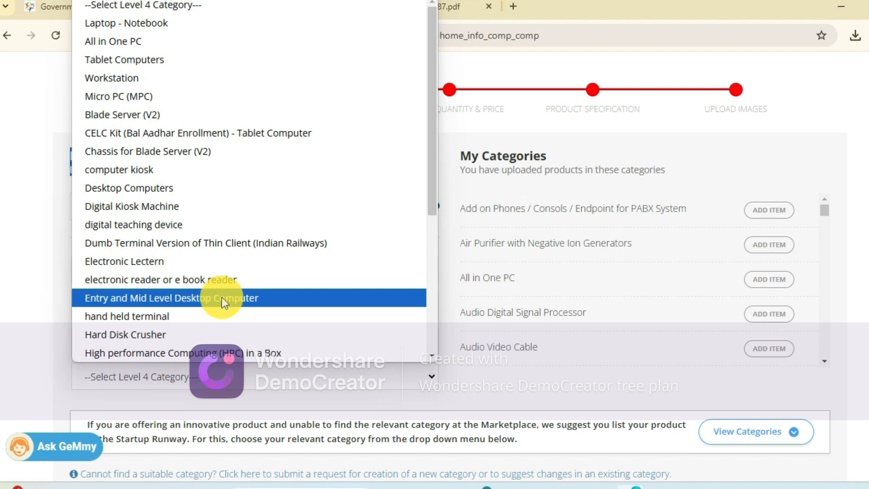
{"action": "scroll", "coordinate": [219, 298], "scroll_direction": "down", "scroll_amount": 3}
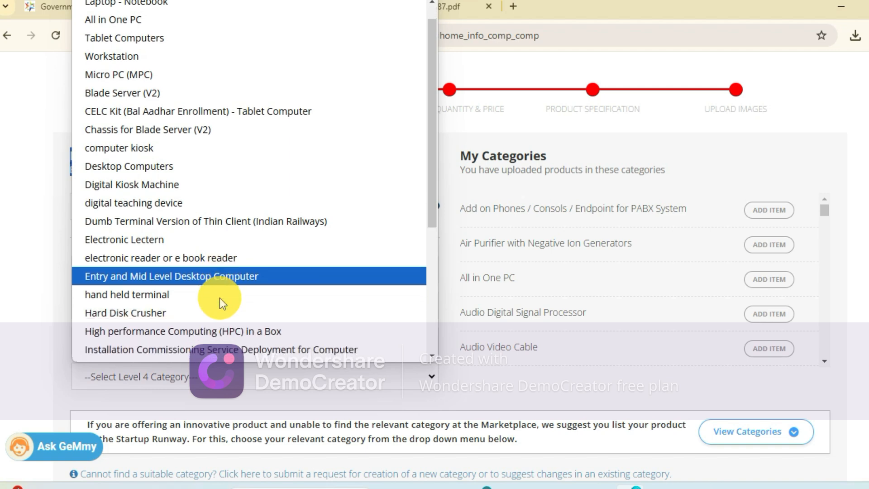
{"action": "scroll", "coordinate": [219, 297], "scroll_direction": "down", "scroll_amount": 4}
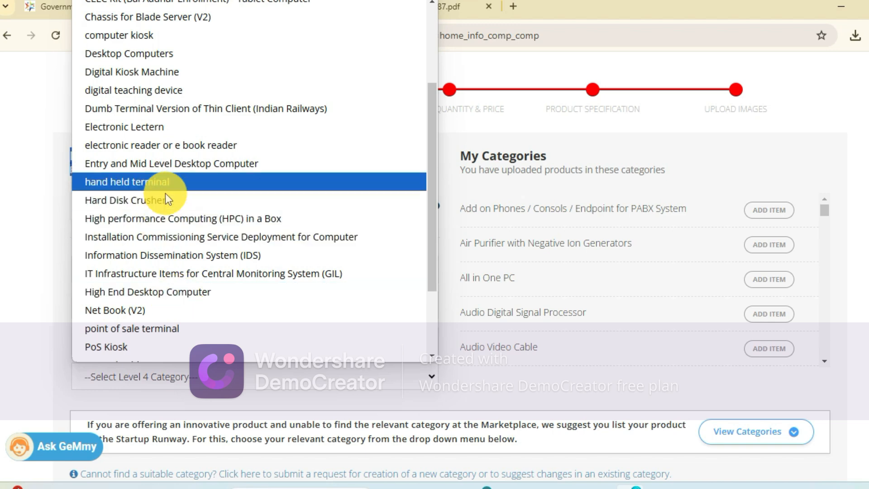
{"action": "scroll", "coordinate": [170, 243], "scroll_direction": "up", "scroll_amount": 3}
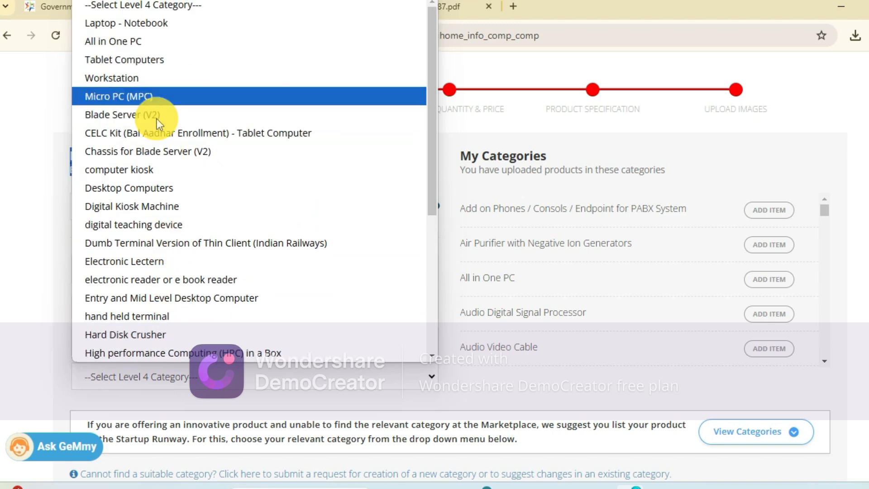
{"action": "left_click", "coordinate": [158, 189]}
- View the Brand/OEM choices in the General Information section of the Desktop Computers offering
{"action": "scroll", "coordinate": [333, 388], "scroll_direction": "down", "scroll_amount": 5}
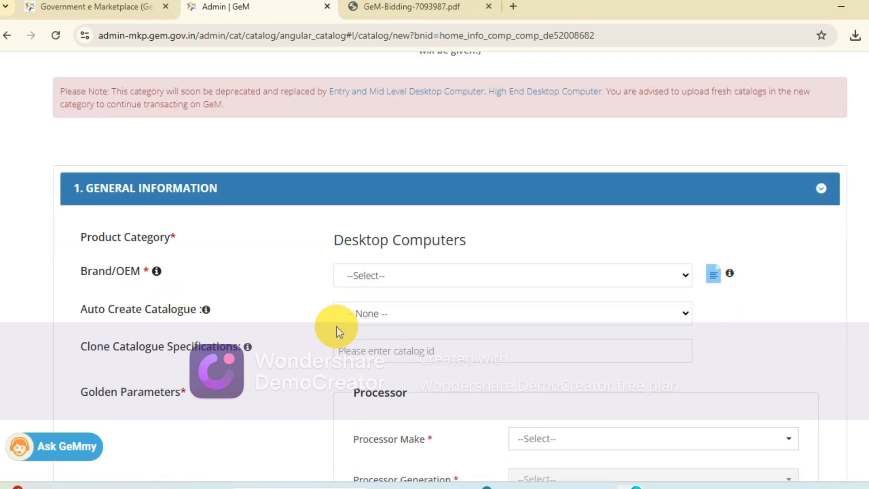
{"action": "left_click", "coordinate": [408, 283]}
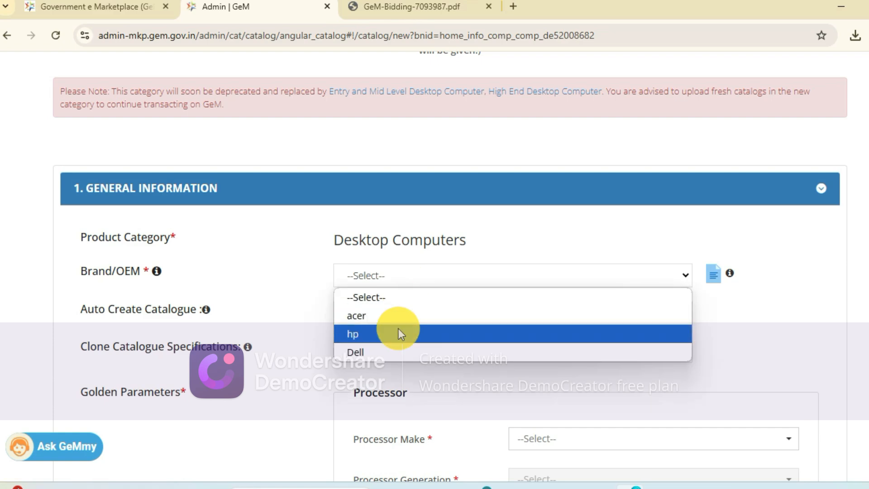
{"action": "scroll", "coordinate": [442, 229], "scroll_direction": "up", "scroll_amount": 8}
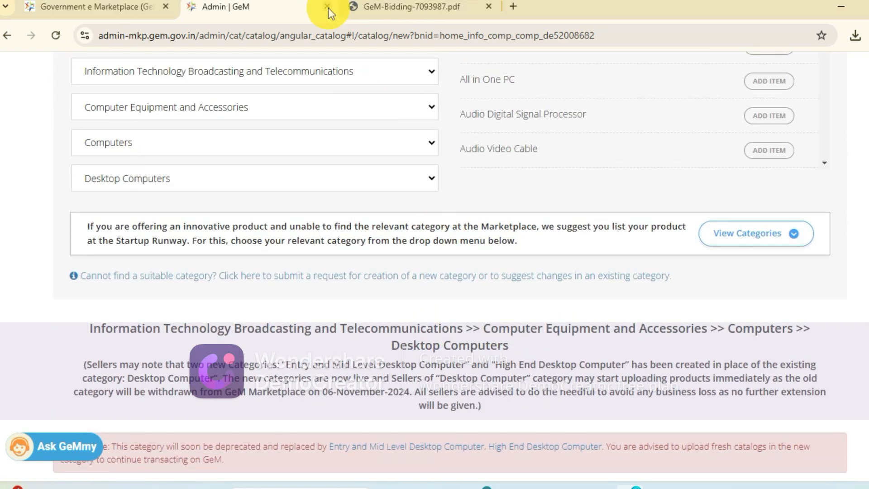
{"action": "scroll", "coordinate": [398, 229], "scroll_direction": "up", "scroll_amount": 7}
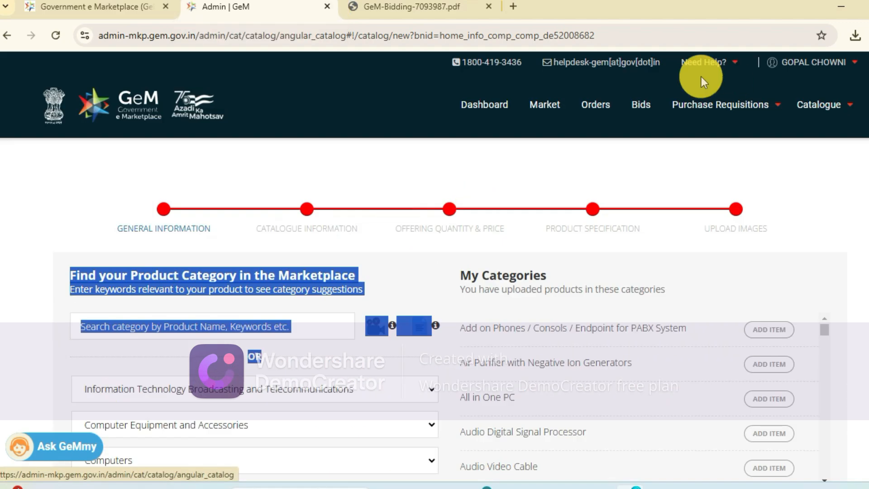
- Open the seller bid listing and set its search mode to Exact Bid Search
{"action": "left_click", "coordinate": [642, 104]}
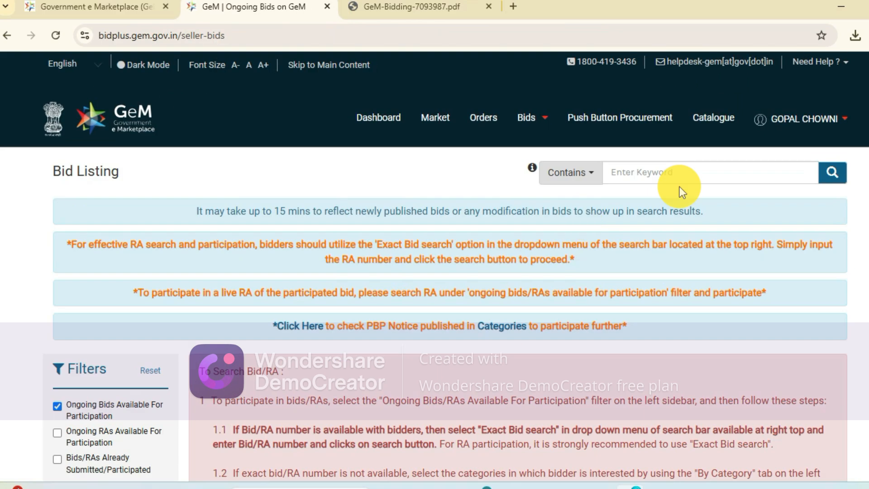
{"action": "left_click", "coordinate": [578, 172]}
{"action": "left_click", "coordinate": [571, 251]}
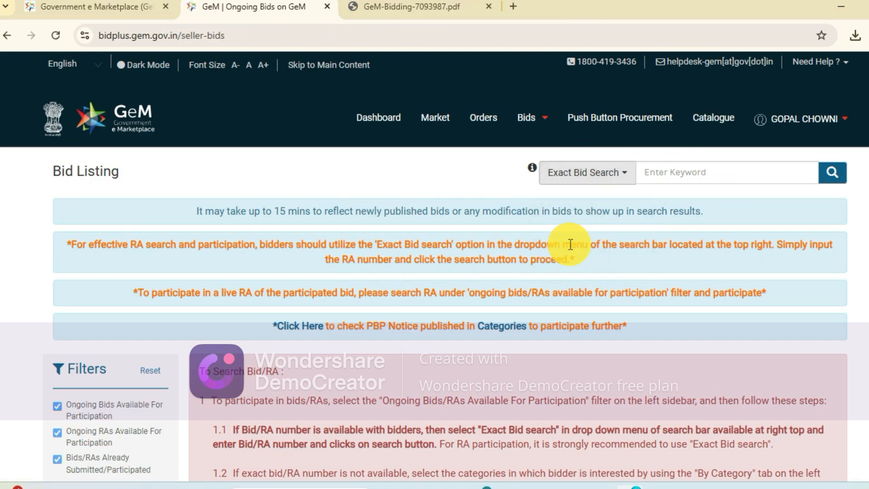
- Check the item category in the bid PDF, and search the bid listing for GEM/2024/B/5568557
{"action": "left_click", "coordinate": [441, 13]}
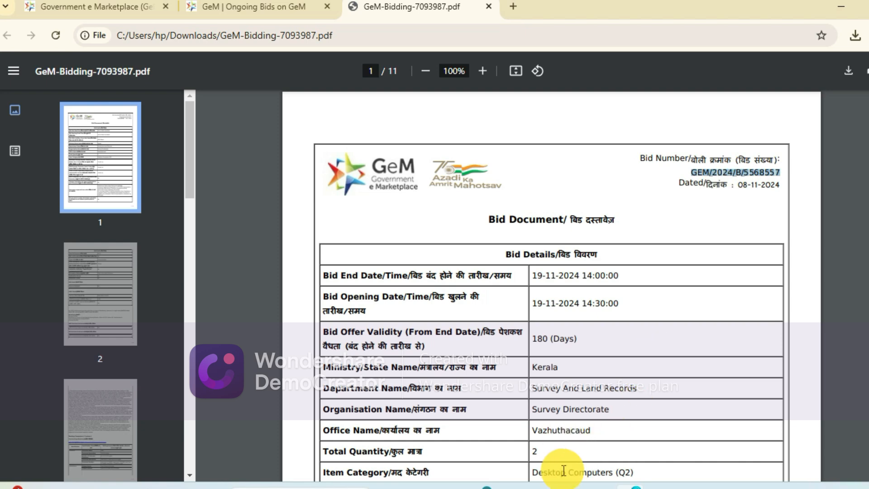
{"action": "scroll", "coordinate": [561, 466], "scroll_direction": "down", "scroll_amount": 3}
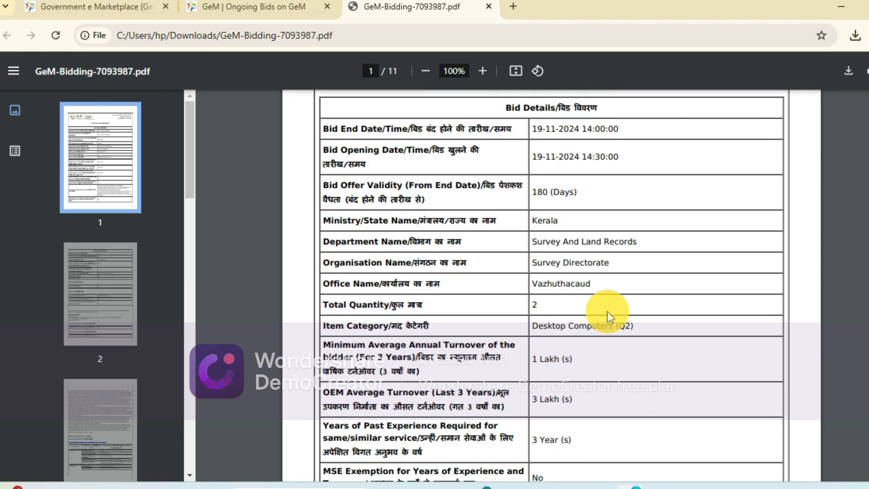
{"action": "scroll", "coordinate": [576, 332], "scroll_direction": "up", "scroll_amount": 2}
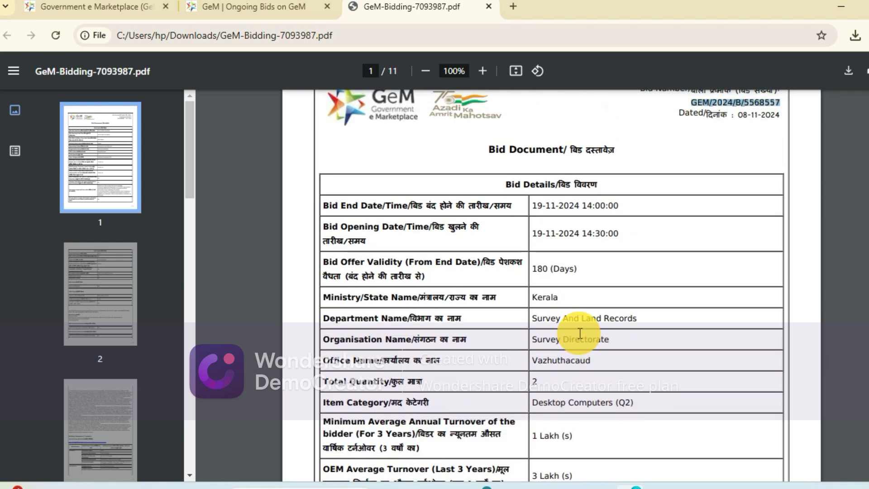
{"action": "left_click", "coordinate": [264, 5]}
{"action": "left_click", "coordinate": [676, 171]}
{"action": "key", "text": "Return"}
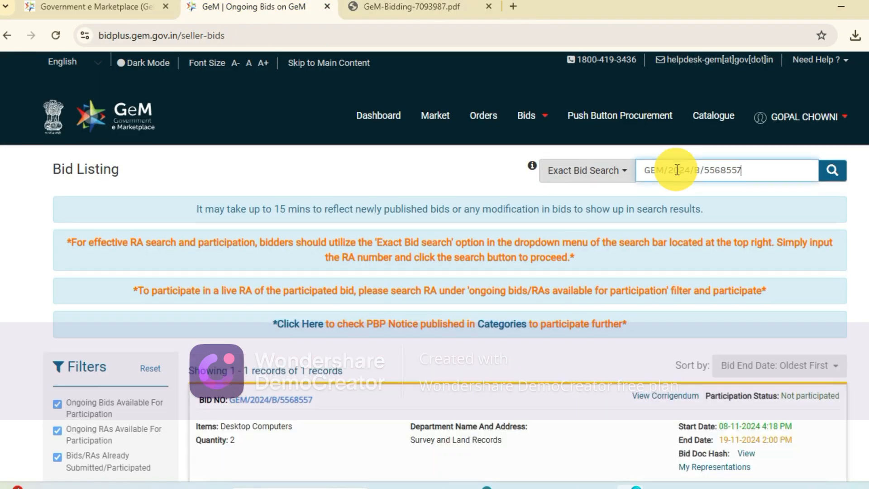
- Start participating in the bid, answer No on the Transfer of Technology arrangement, certify eligibility with Yes, and save the compliance declaration
{"action": "scroll", "coordinate": [675, 170], "scroll_direction": "down", "scroll_amount": 7}
{"action": "left_click", "coordinate": [800, 182]}
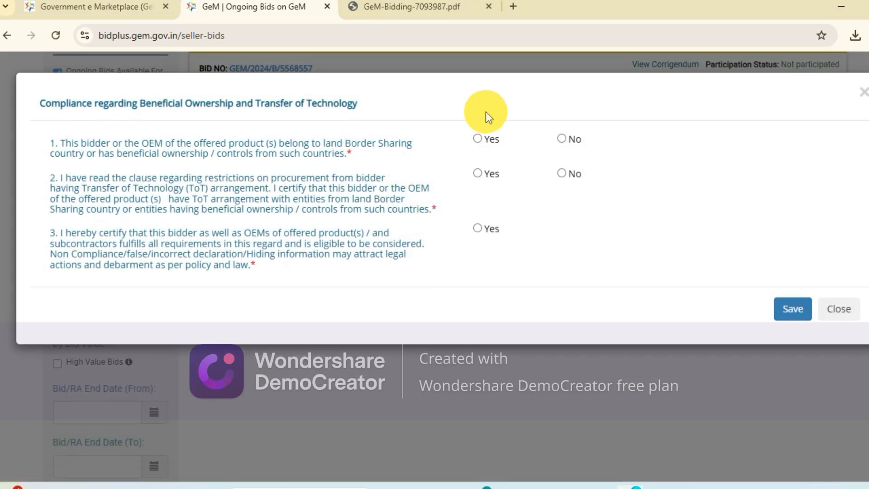
{"action": "left_click", "coordinate": [565, 172]}
{"action": "left_click", "coordinate": [477, 228]}
{"action": "left_click", "coordinate": [799, 314]}
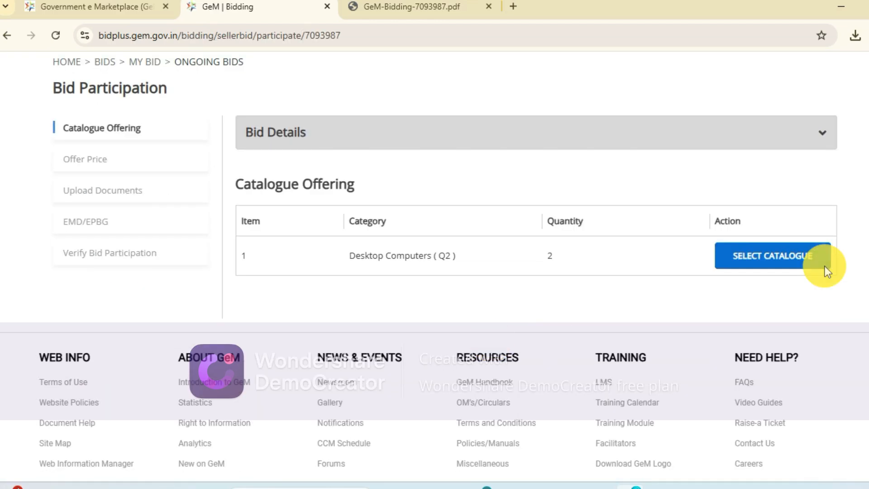
- Open the catalogue selection for the Desktop Computers item and check for live products matching the buyer's specifications
{"action": "left_click", "coordinate": [744, 253]}
{"action": "scroll", "coordinate": [394, 370], "scroll_direction": "down", "scroll_amount": 6}
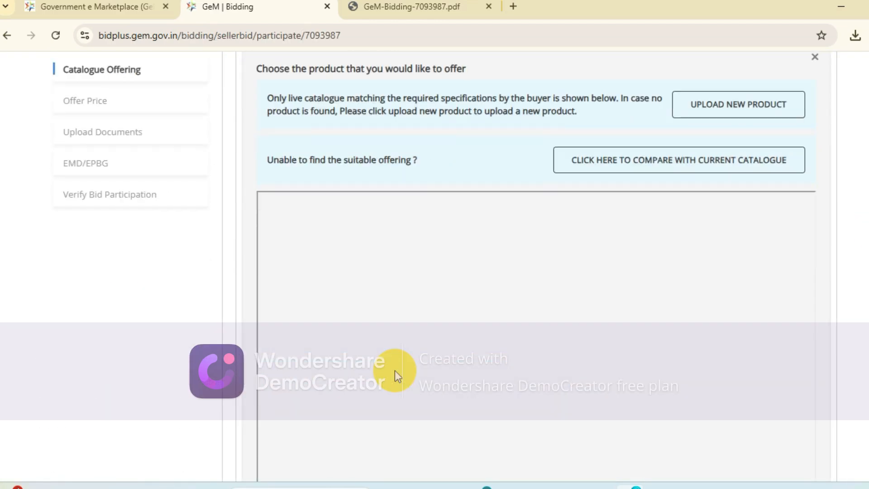
{"action": "scroll", "coordinate": [394, 370], "scroll_direction": "up", "scroll_amount": 1}
{"action": "scroll", "coordinate": [395, 370], "scroll_direction": "down", "scroll_amount": 6}
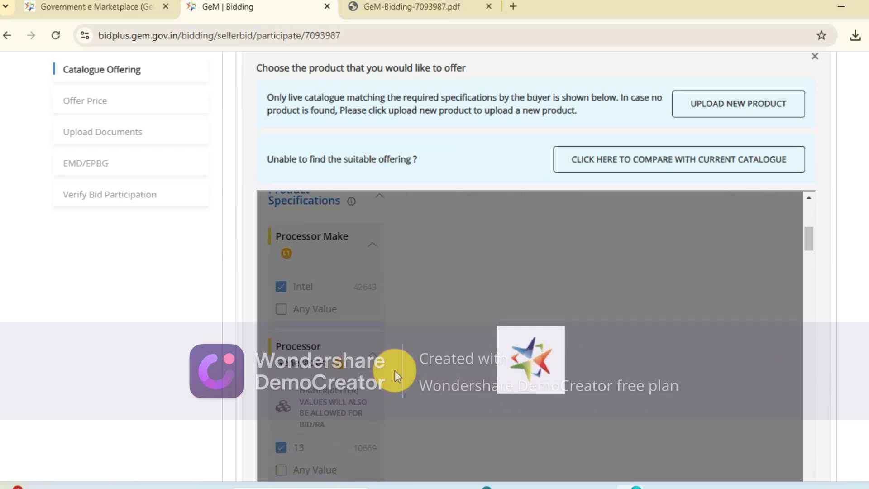
{"action": "scroll", "coordinate": [394, 370], "scroll_direction": "up", "scroll_amount": 2}
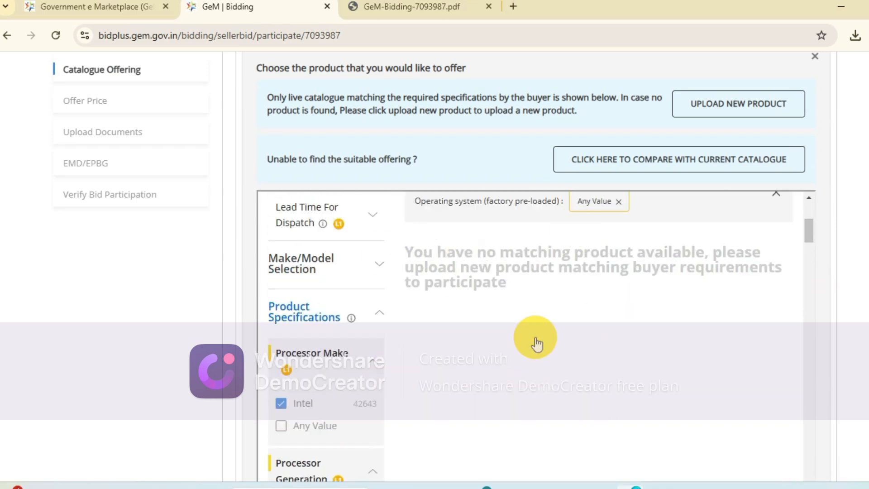
{"action": "scroll", "coordinate": [545, 330], "scroll_direction": "up", "scroll_amount": 5}
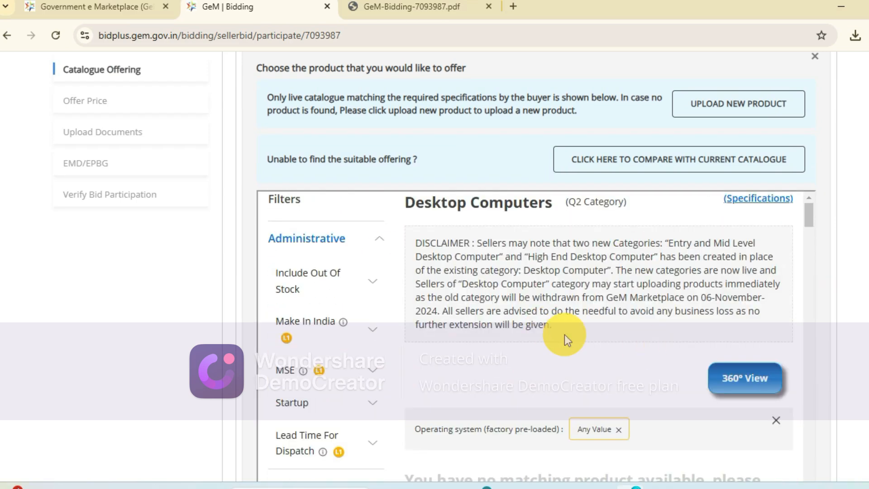
- Start uploading a new product for the bid's Desktop Computers item
{"action": "scroll", "coordinate": [564, 334], "scroll_direction": "up", "scroll_amount": 4}
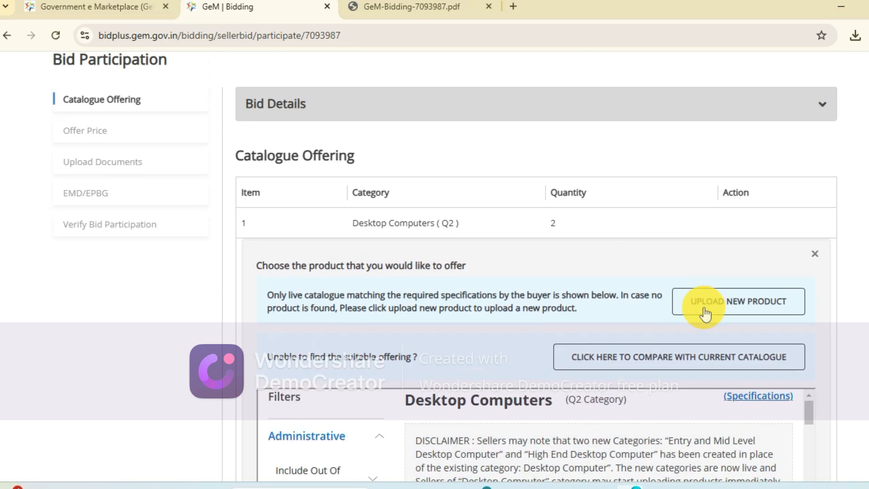
{"action": "left_click_drag", "start_coordinate": [687, 301], "coordinate": [800, 311]}
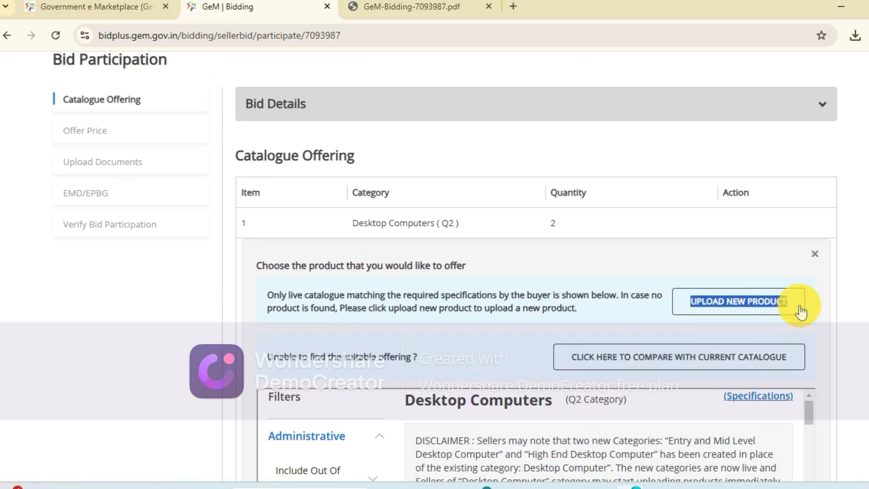
{"action": "left_click", "coordinate": [730, 303]}
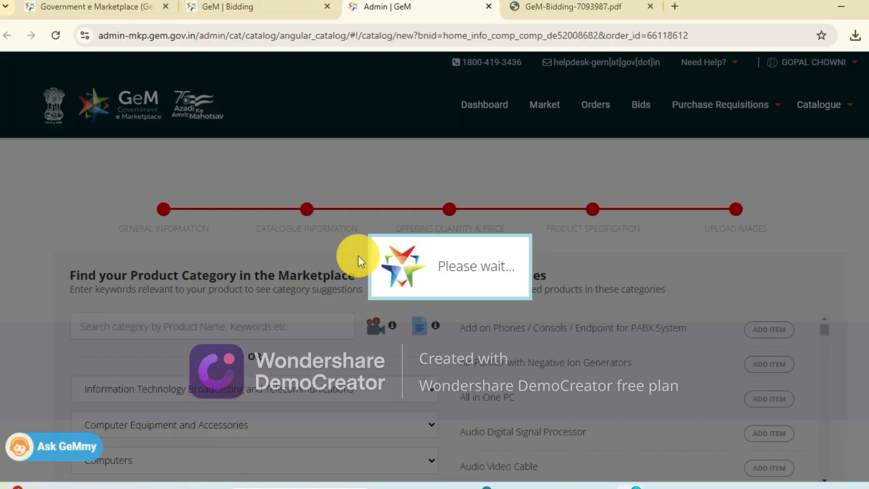
- Review the new product form for Desktop Computers, including its category notice and the available Brand/OEM choices
{"action": "scroll", "coordinate": [131, 313], "scroll_direction": "down", "scroll_amount": 3}
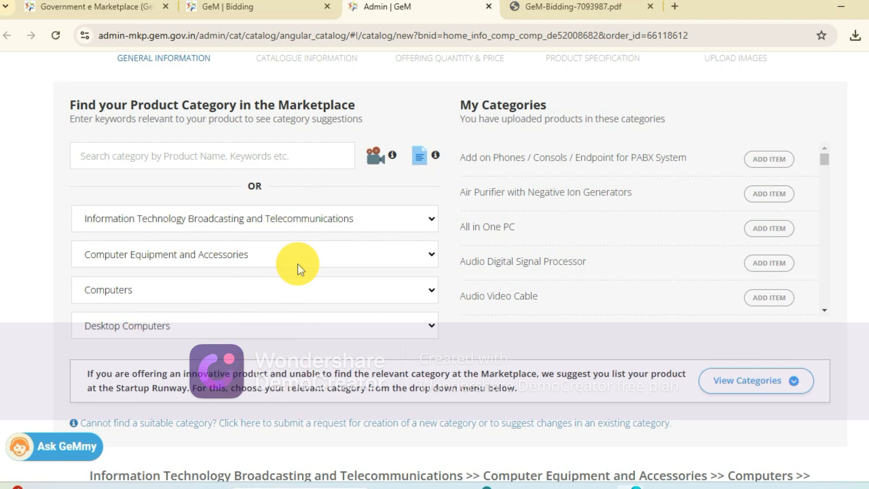
{"action": "scroll", "coordinate": [252, 329], "scroll_direction": "up", "scroll_amount": 3}
{"action": "scroll", "coordinate": [252, 329], "scroll_direction": "down", "scroll_amount": 3}
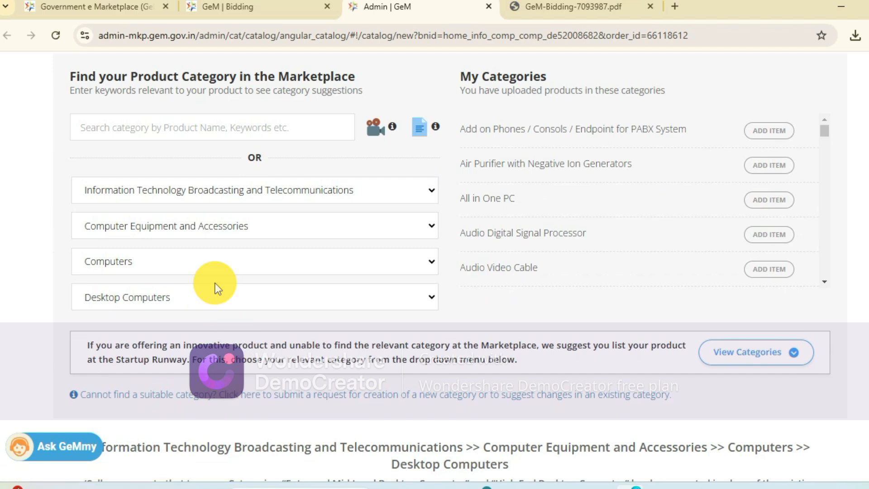
{"action": "scroll", "coordinate": [215, 283], "scroll_direction": "down", "scroll_amount": 1}
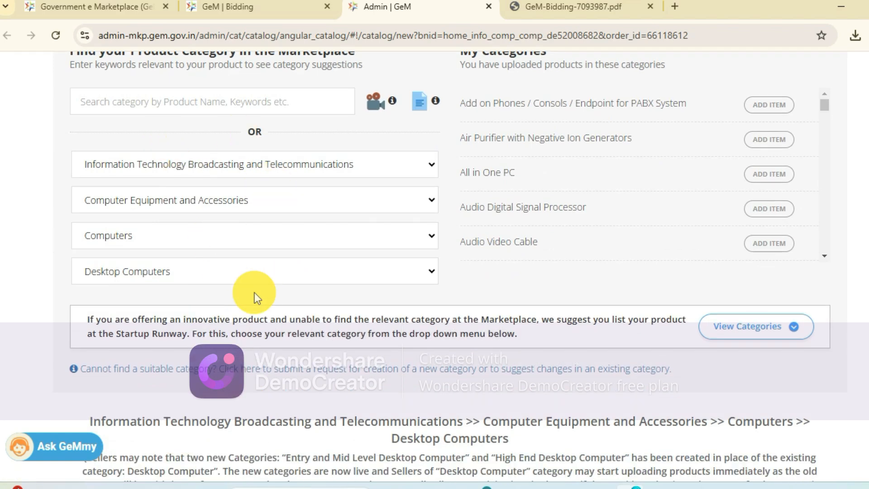
{"action": "scroll", "coordinate": [254, 292], "scroll_direction": "down", "scroll_amount": 15}
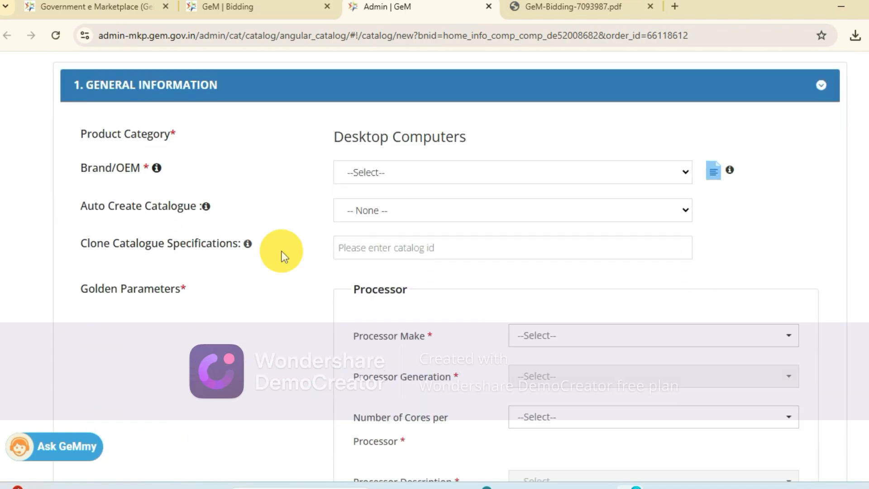
{"action": "left_click", "coordinate": [413, 178]}
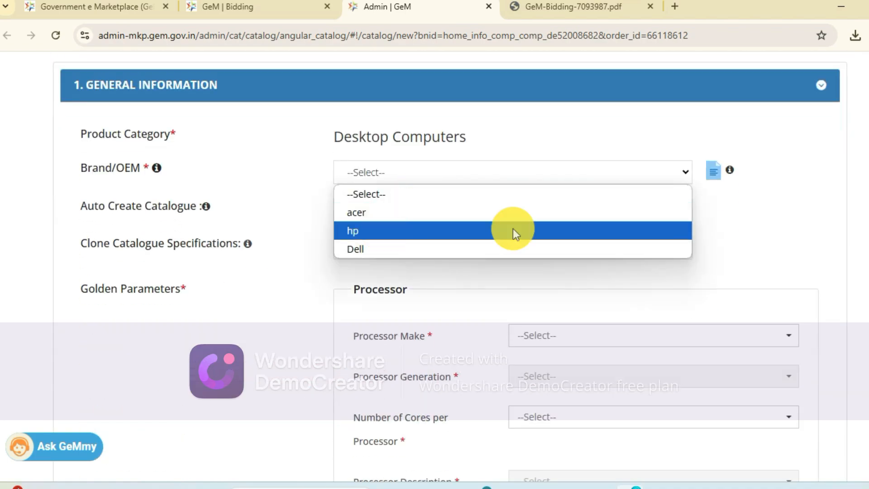
{"action": "scroll", "coordinate": [470, 169], "scroll_direction": "up", "scroll_amount": 5}
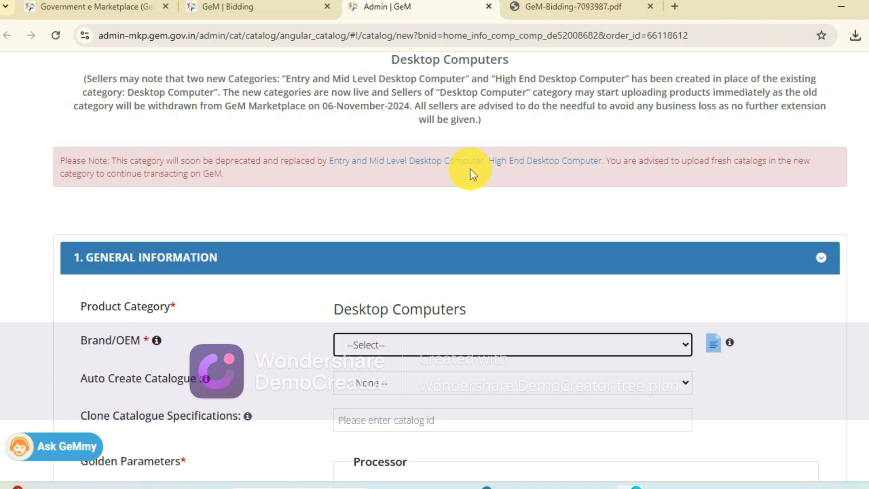
{"action": "scroll", "coordinate": [470, 169], "scroll_direction": "up", "scroll_amount": 5}
{"action": "scroll", "coordinate": [470, 175], "scroll_direction": "up", "scroll_amount": 5}
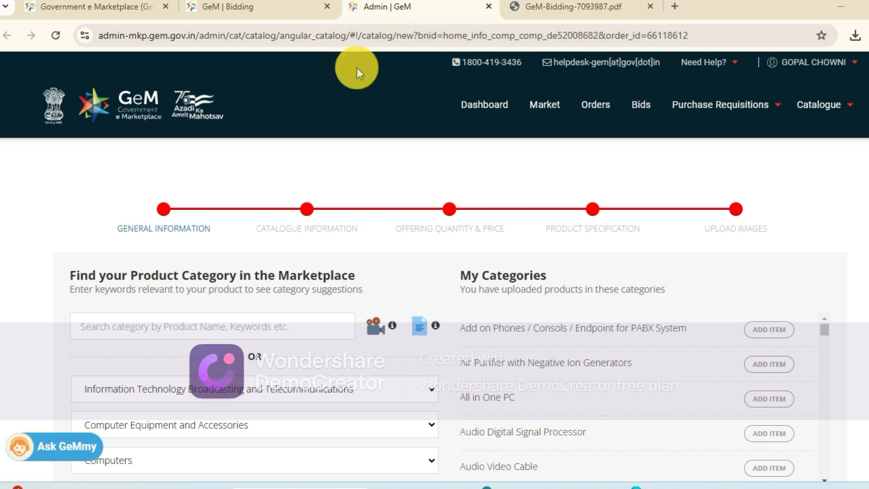
- Search the product categories for DESKTOP and open the marketplace page of the Desktop Computers category
{"action": "scroll", "coordinate": [493, 221], "scroll_direction": "down", "scroll_amount": 2}
{"action": "scroll", "coordinate": [493, 221], "scroll_direction": "up", "scroll_amount": 1}
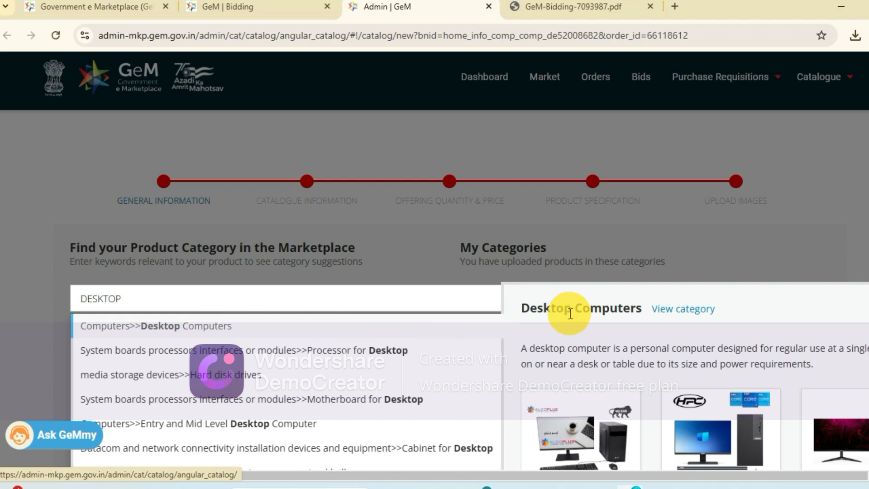
{"action": "left_click", "coordinate": [693, 310]}
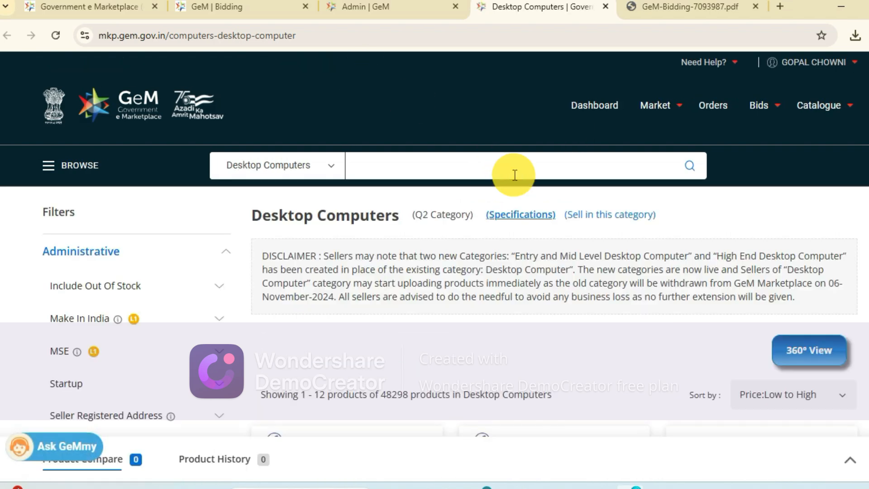
- Filter the Desktop Computers listing to the hp brand and expand the product specification filters
{"action": "scroll", "coordinate": [512, 175], "scroll_direction": "down", "scroll_amount": 5}
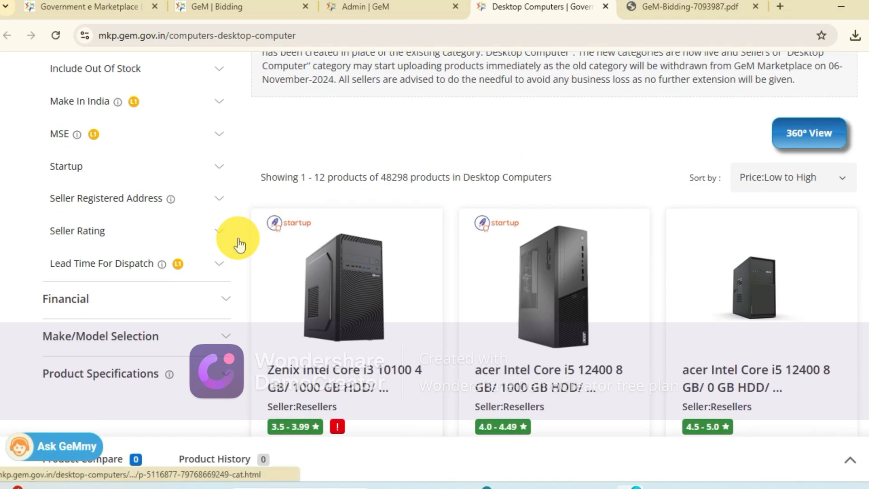
{"action": "left_click", "coordinate": [219, 338]}
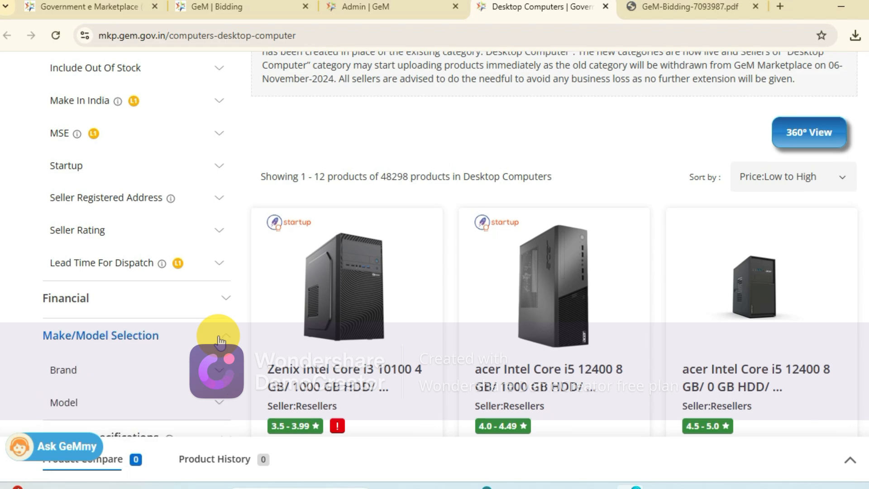
{"action": "scroll", "coordinate": [220, 339], "scroll_direction": "down", "scroll_amount": 1}
{"action": "left_click", "coordinate": [221, 336]}
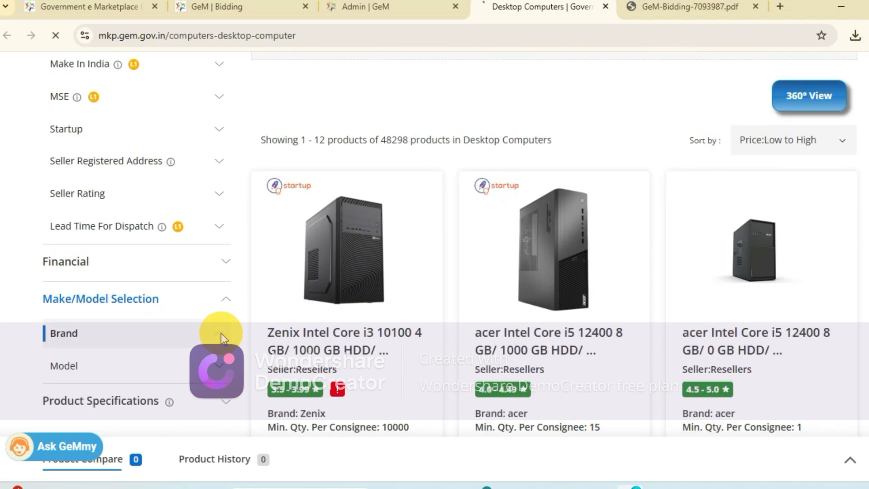
{"action": "scroll", "coordinate": [221, 333], "scroll_direction": "down", "scroll_amount": 2}
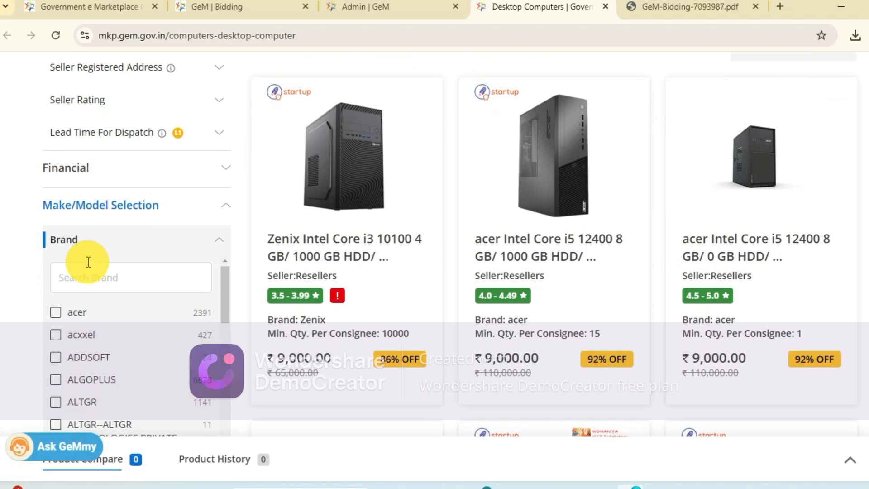
{"action": "type", "text": "HP"}
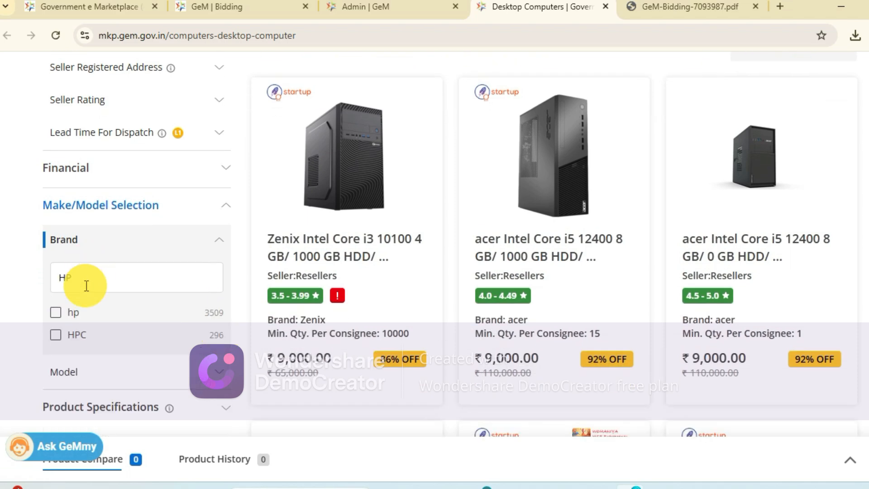
{"action": "left_click", "coordinate": [56, 311]}
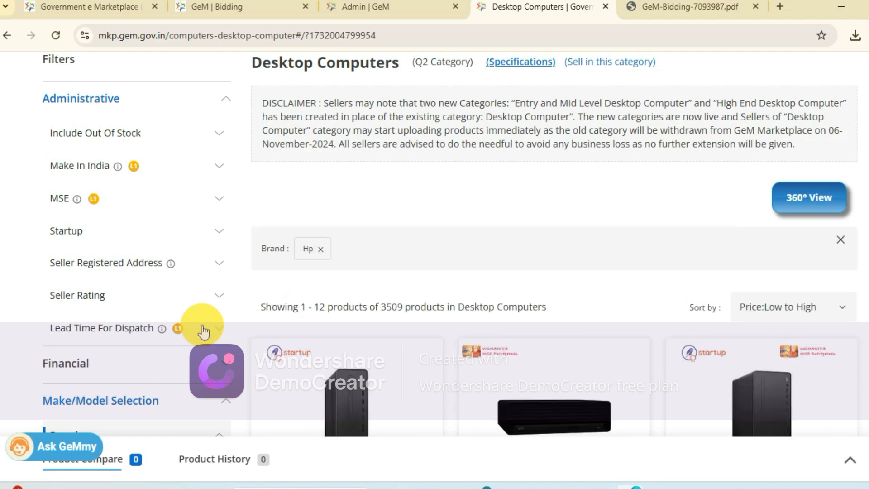
{"action": "scroll", "coordinate": [54, 346], "scroll_direction": "down", "scroll_amount": 7}
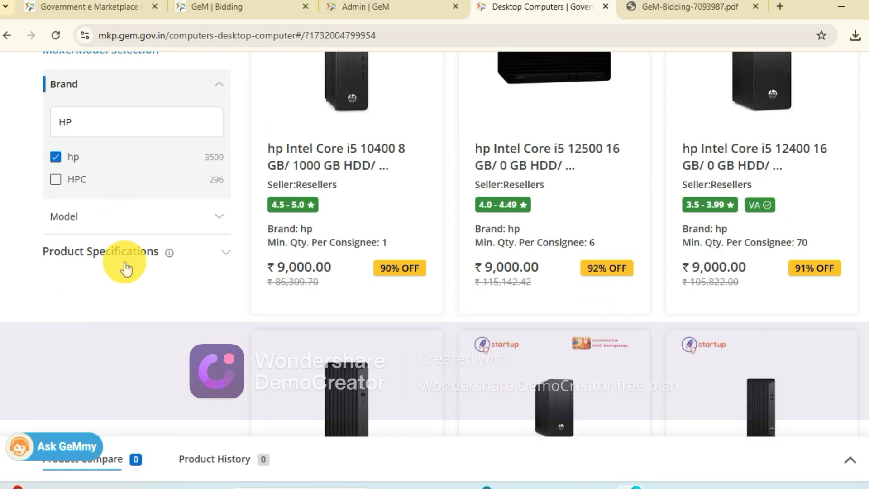
{"action": "left_click", "coordinate": [130, 257]}
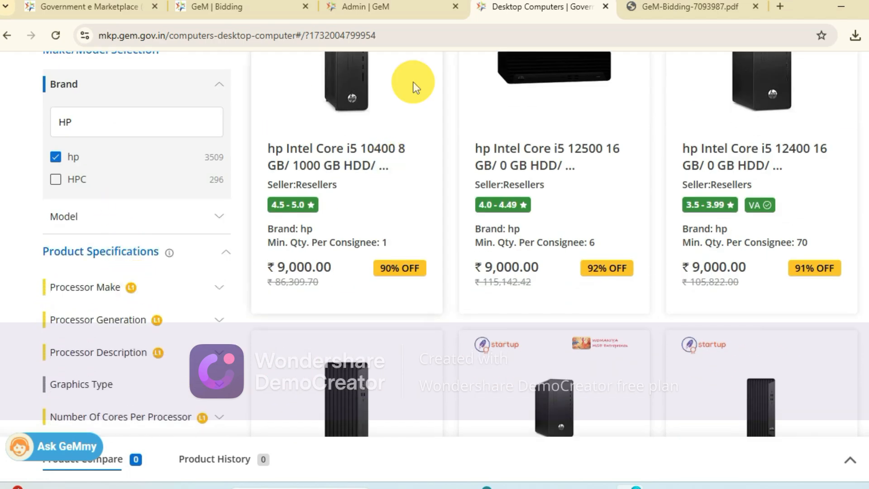
- Examine the technical specifications required in the bid PDF, from processor and motherboard through memory, storage, monitor and warranty
{"action": "left_click", "coordinate": [638, 7]}
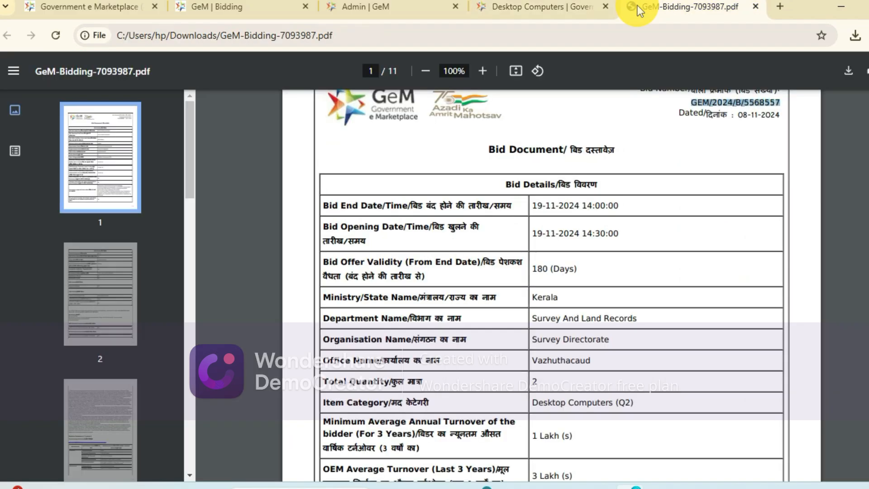
{"action": "scroll", "coordinate": [452, 337], "scroll_direction": "down", "scroll_amount": 20}
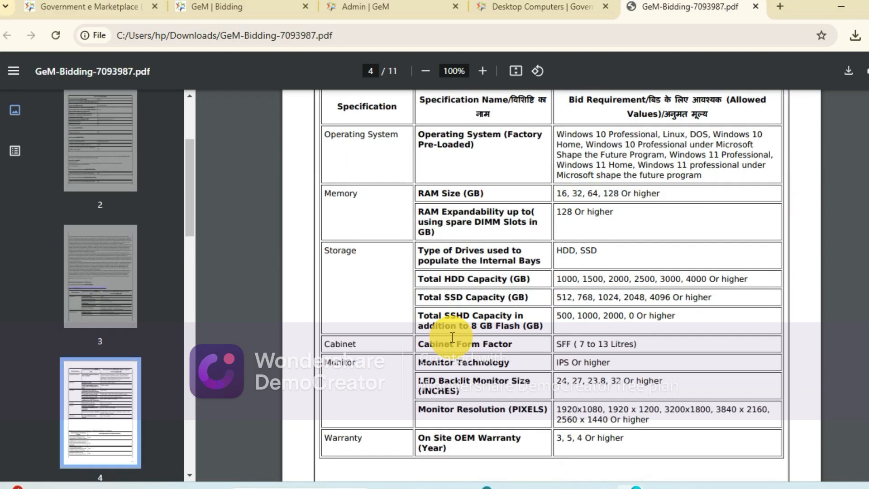
{"action": "scroll", "coordinate": [452, 337], "scroll_direction": "up", "scroll_amount": 3}
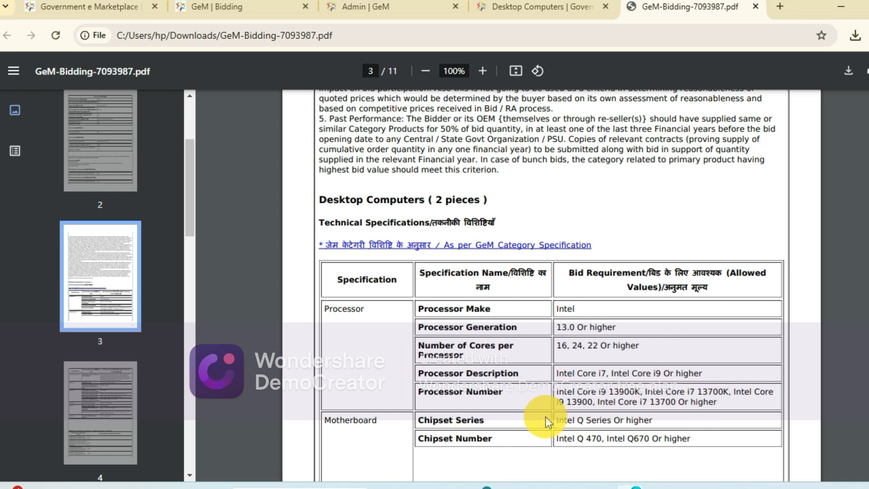
{"action": "scroll", "coordinate": [533, 427], "scroll_direction": "down", "scroll_amount": 3}
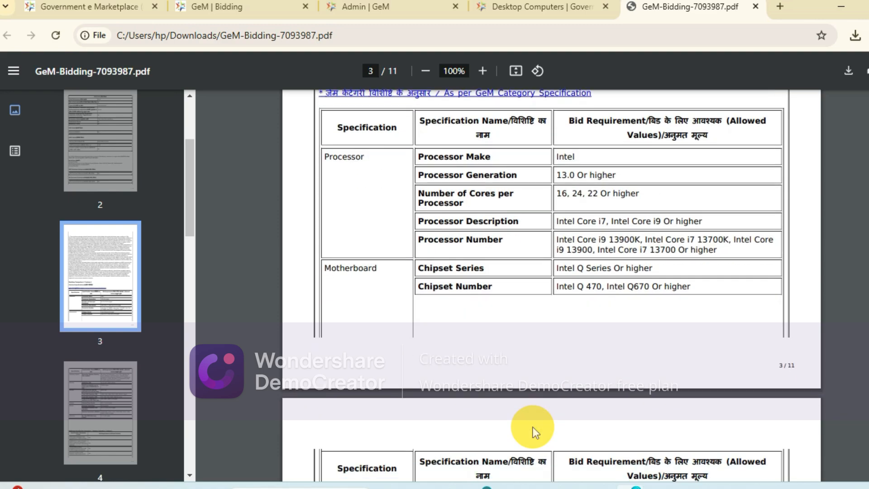
{"action": "scroll", "coordinate": [533, 427], "scroll_direction": "down", "scroll_amount": 2}
{"action": "scroll", "coordinate": [533, 427], "scroll_direction": "up", "scroll_amount": 6}
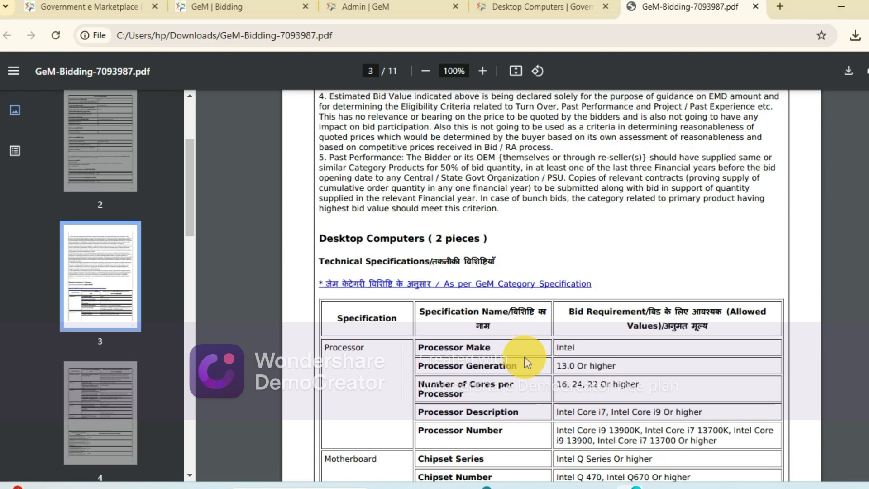
{"action": "scroll", "coordinate": [560, 385], "scroll_direction": "down", "scroll_amount": 1}
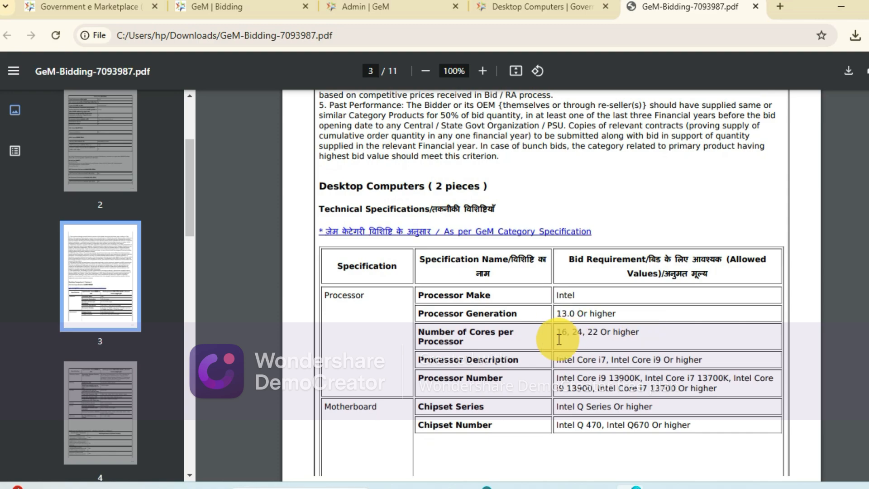
{"action": "scroll", "coordinate": [559, 339], "scroll_direction": "down", "scroll_amount": 10}
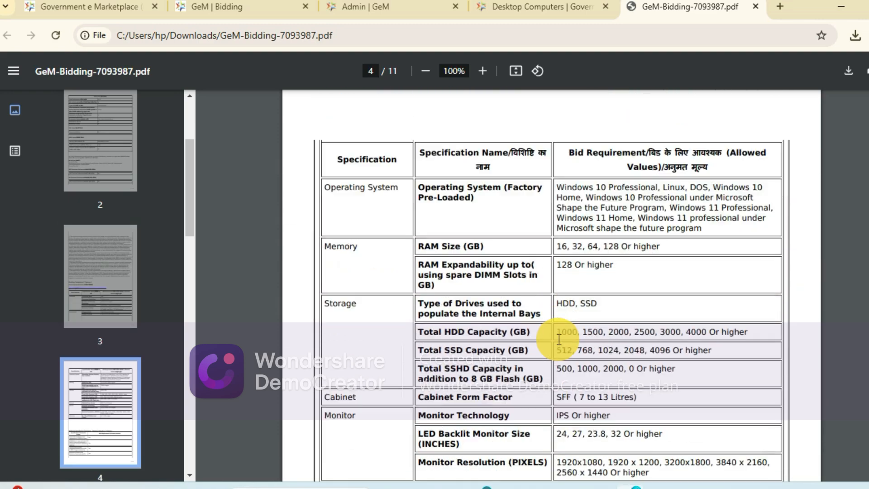
{"action": "scroll", "coordinate": [561, 345], "scroll_direction": "down", "scroll_amount": 1}
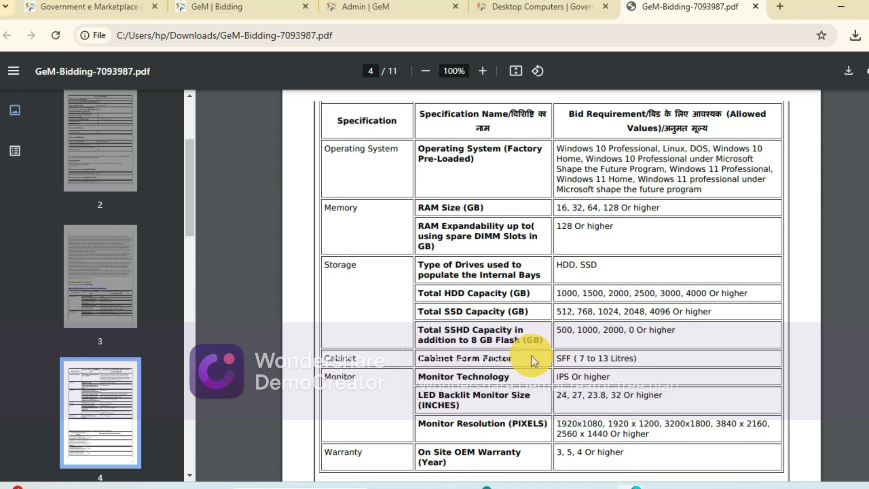
{"action": "scroll", "coordinate": [511, 349], "scroll_direction": "up", "scroll_amount": 3}
- Return to the Desktop Computers listing and filter the products to processor generation 13
{"action": "left_click_drag", "start_coordinate": [495, 6], "coordinate": [371, 337]}
{"action": "left_click_drag", "start_coordinate": [127, 337], "coordinate": [253, 7]}
{"action": "scroll", "coordinate": [143, 300], "scroll_direction": "down", "scroll_amount": 2}
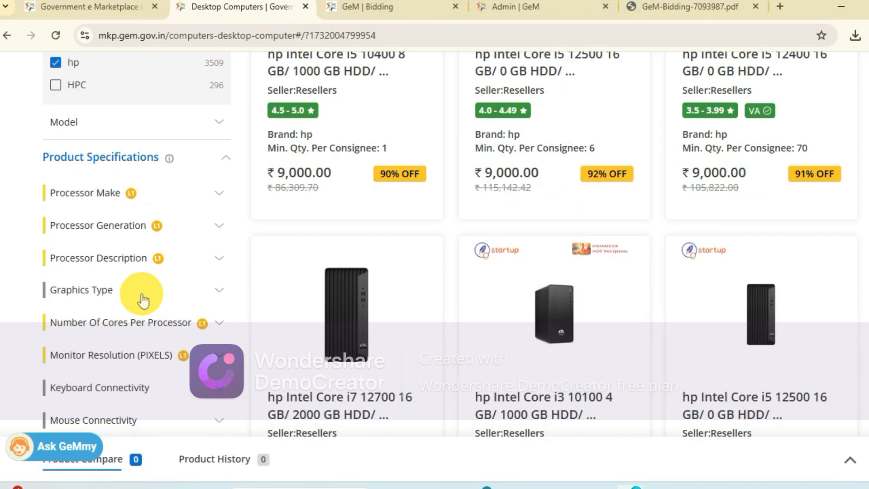
{"action": "left_click", "coordinate": [131, 224]}
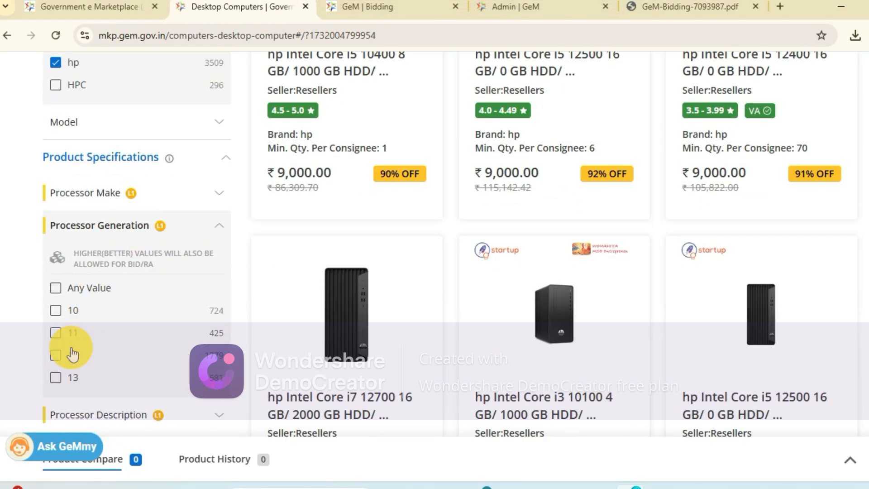
{"action": "left_click", "coordinate": [58, 376]}
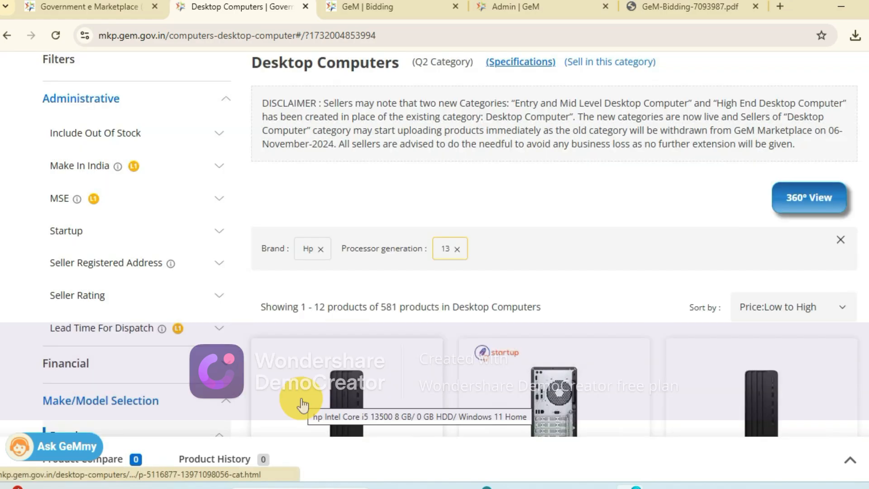
- Filter the listing further to the Intel Core i7 processor description
{"action": "scroll", "coordinate": [300, 401], "scroll_direction": "down", "scroll_amount": 2}
{"action": "scroll", "coordinate": [300, 401], "scroll_direction": "down", "scroll_amount": 11}
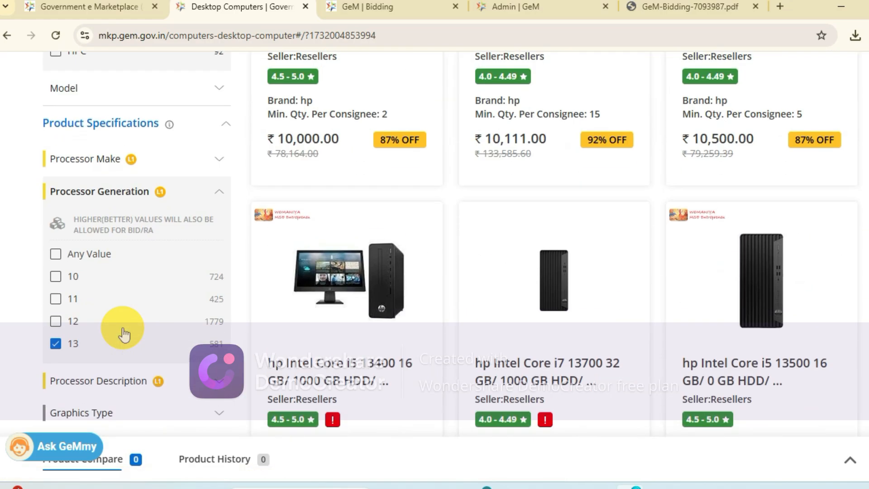
{"action": "left_click", "coordinate": [121, 142]}
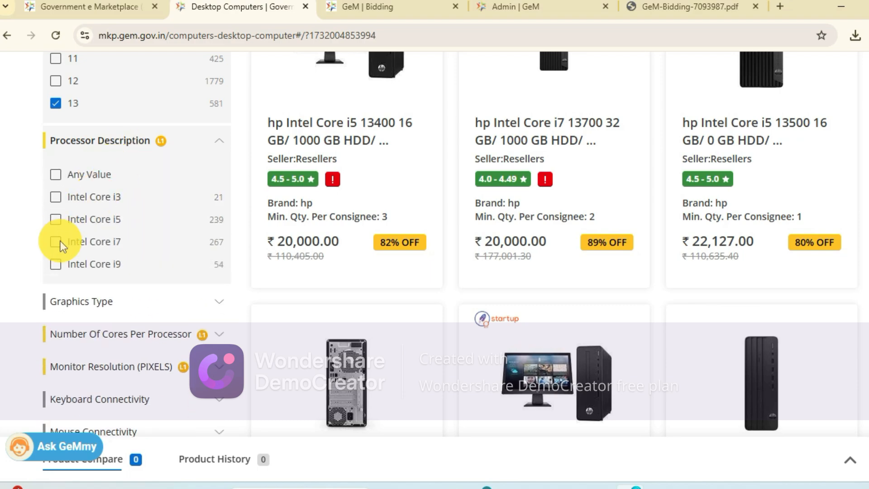
{"action": "left_click", "coordinate": [61, 241]}
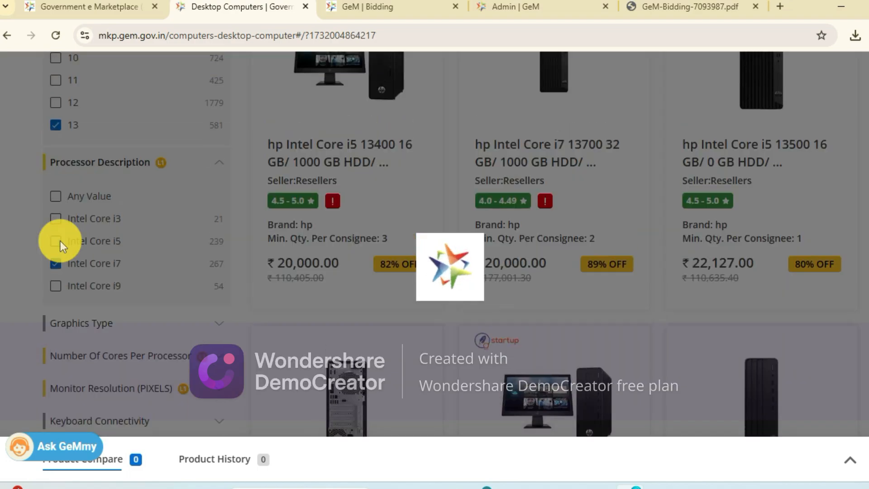
- Examine the storage, cabinet and monitor requirements in the bid PDF, focusing on the allowed HDD, SSD and SSHD capacities
{"action": "scroll", "coordinate": [60, 241], "scroll_direction": "down", "scroll_amount": 12}
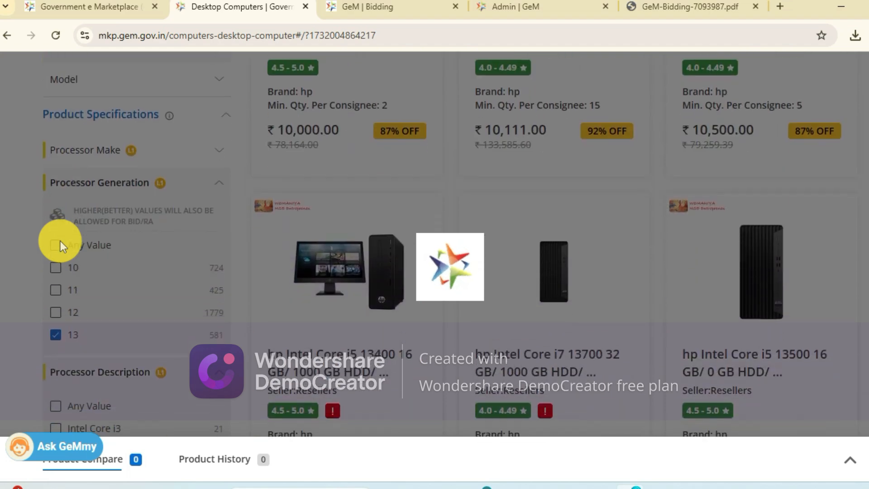
{"action": "scroll", "coordinate": [61, 240], "scroll_direction": "down", "scroll_amount": 2}
{"action": "scroll", "coordinate": [61, 240], "scroll_direction": "up", "scroll_amount": 1}
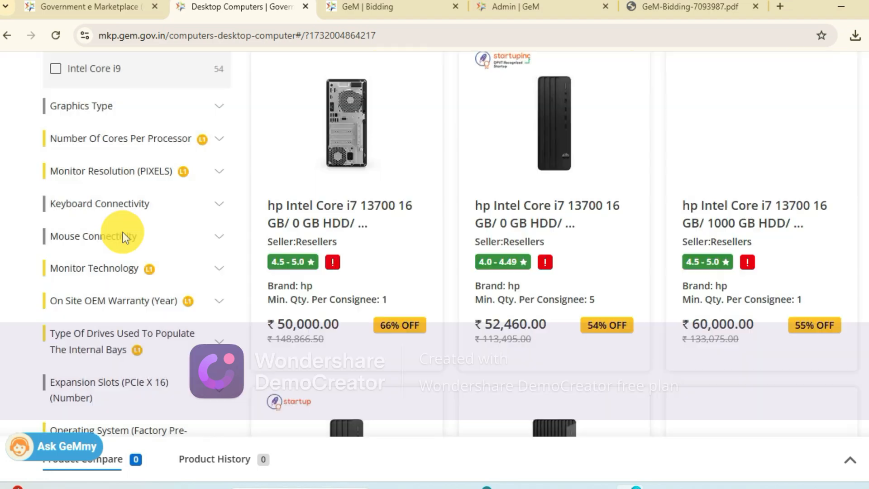
{"action": "scroll", "coordinate": [88, 243], "scroll_direction": "down", "scroll_amount": 1}
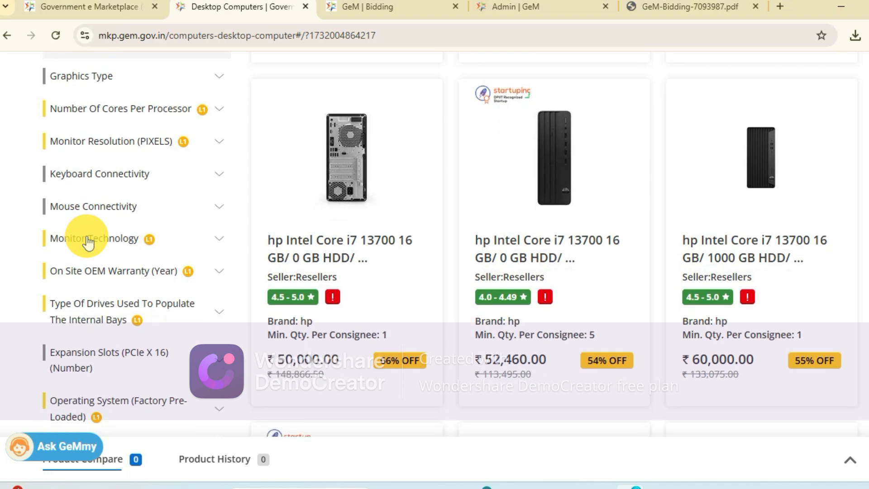
{"action": "left_click", "coordinate": [635, 5]}
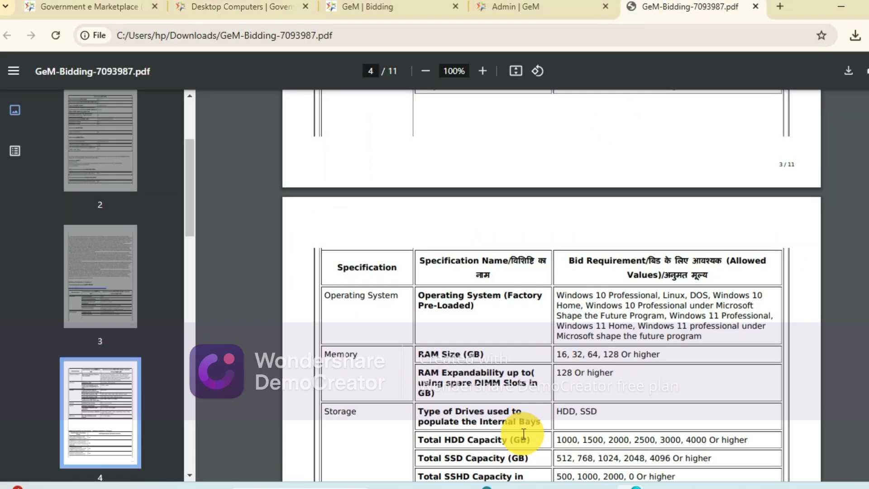
{"action": "scroll", "coordinate": [523, 433], "scroll_direction": "down", "scroll_amount": 2}
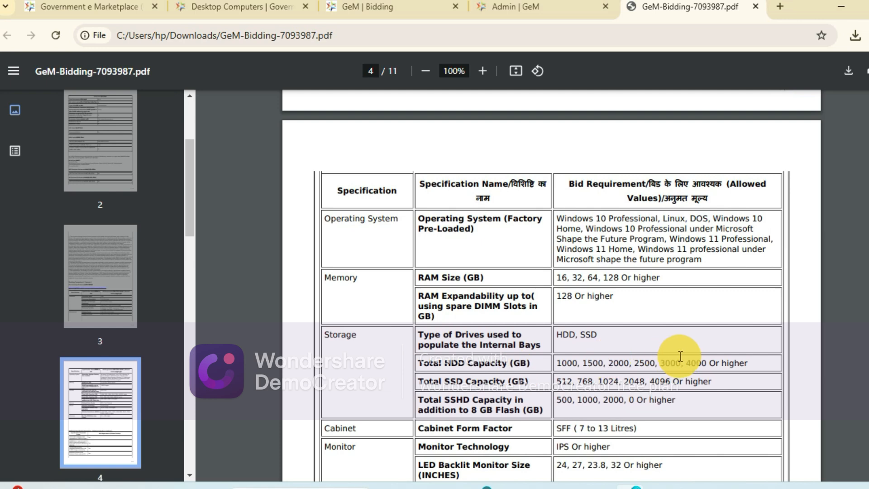
{"action": "left_click_drag", "start_coordinate": [558, 363], "coordinate": [749, 362]}
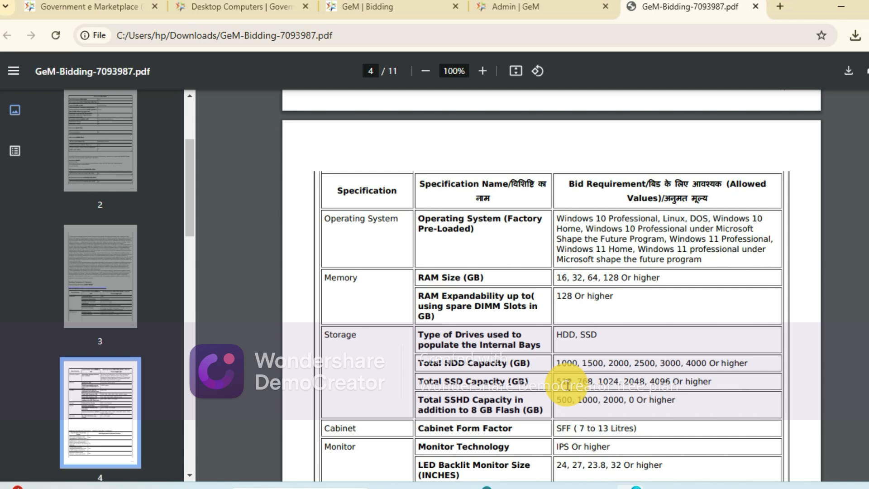
{"action": "left_click_drag", "start_coordinate": [567, 382], "coordinate": [695, 382]}
{"action": "left_click", "coordinate": [649, 398]}
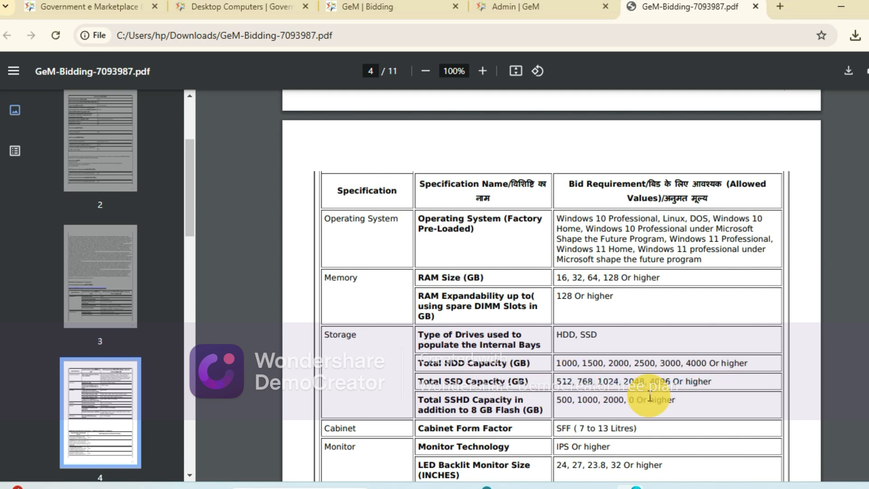
{"action": "scroll", "coordinate": [563, 411], "scroll_direction": "down", "scroll_amount": 2}
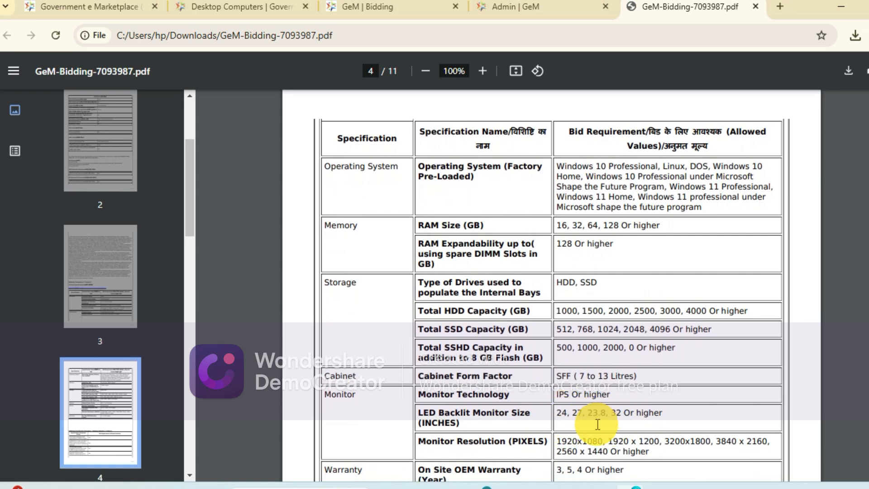
{"action": "left_click", "coordinate": [630, 487]}
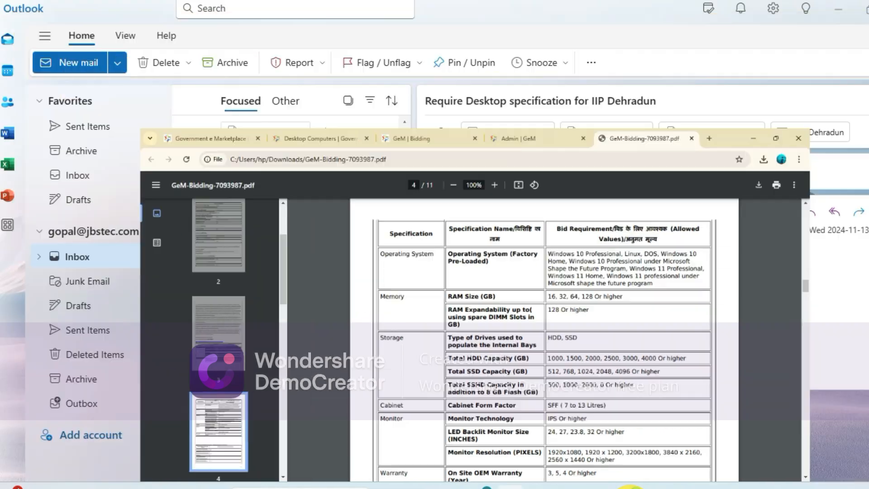
{"action": "left_click", "coordinate": [630, 488]}
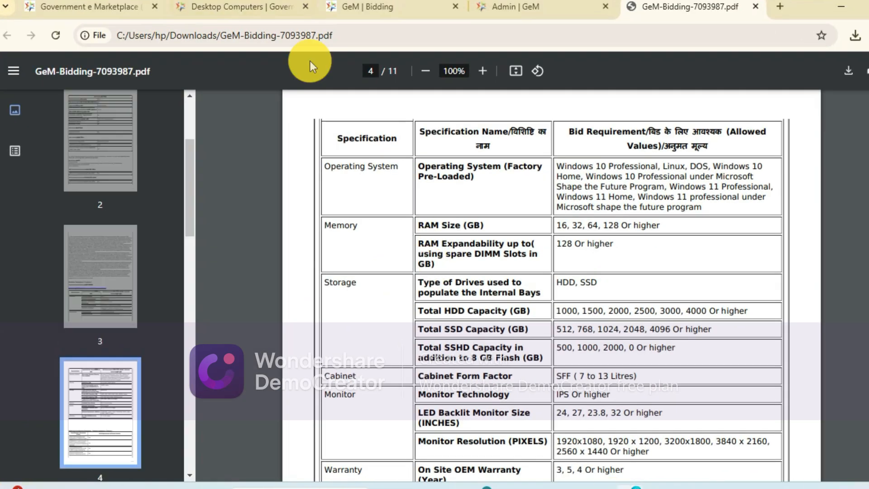
- Return to the Desktop Computers listing and filter the products to a total HDD capacity of 1000 GB
{"action": "left_click", "coordinate": [356, 13]}
{"action": "scroll", "coordinate": [451, 292], "scroll_direction": "down", "scroll_amount": 8}
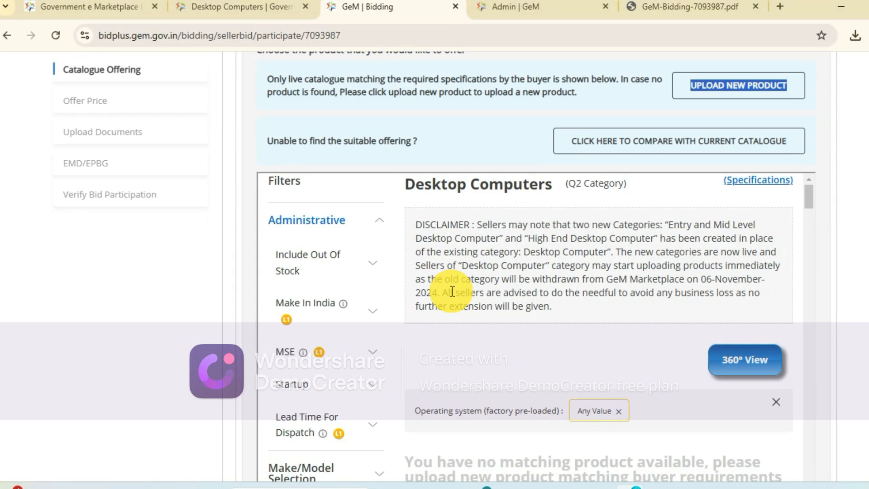
{"action": "scroll", "coordinate": [452, 292], "scroll_direction": "up", "scroll_amount": 3}
{"action": "scroll", "coordinate": [451, 292], "scroll_direction": "up", "scroll_amount": 3}
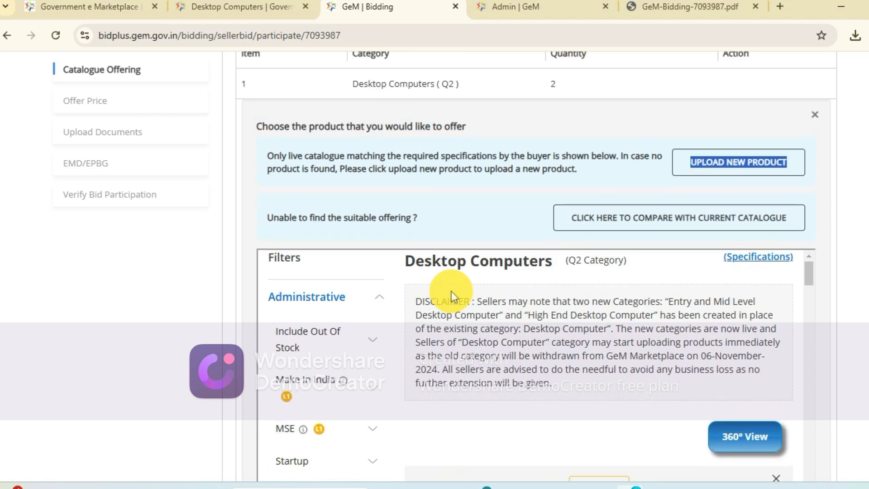
{"action": "left_click", "coordinate": [287, 8]}
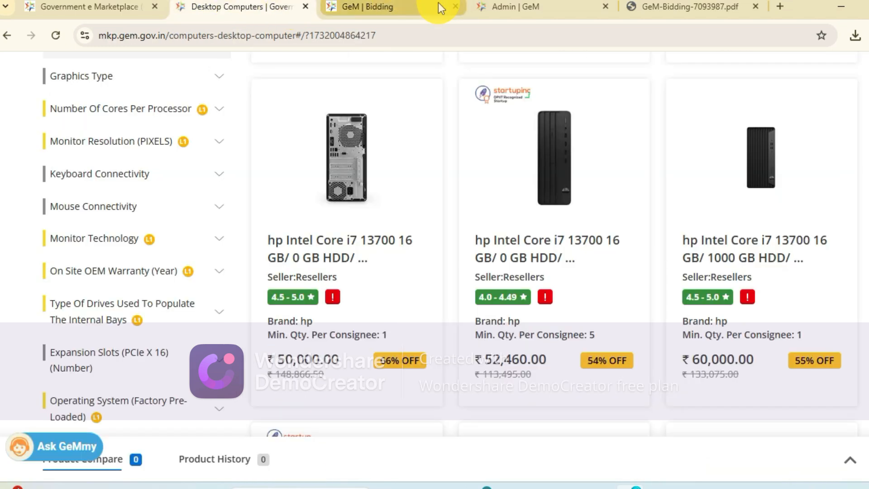
{"action": "scroll", "coordinate": [127, 246], "scroll_direction": "down", "scroll_amount": 5}
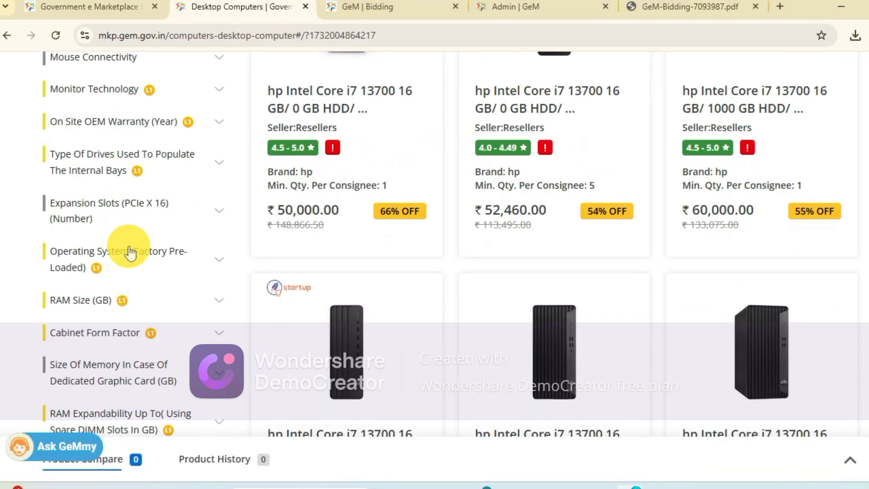
{"action": "scroll", "coordinate": [97, 289], "scroll_direction": "down", "scroll_amount": 8}
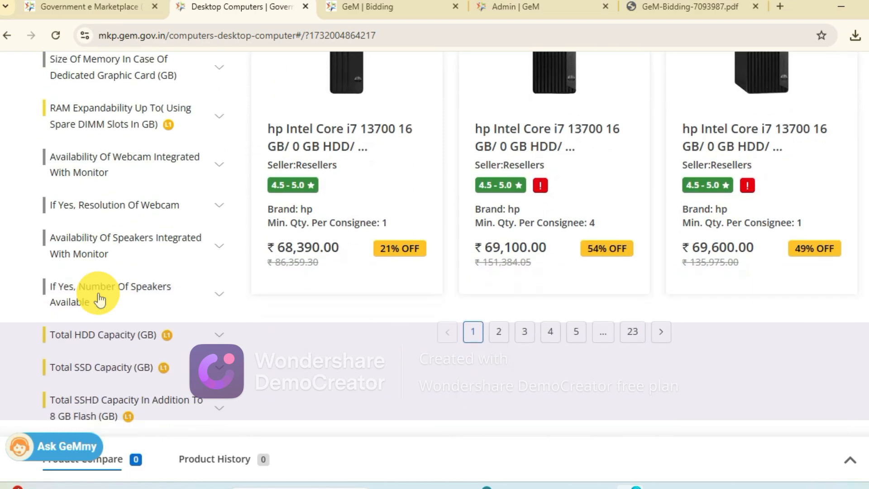
{"action": "left_click", "coordinate": [114, 262]}
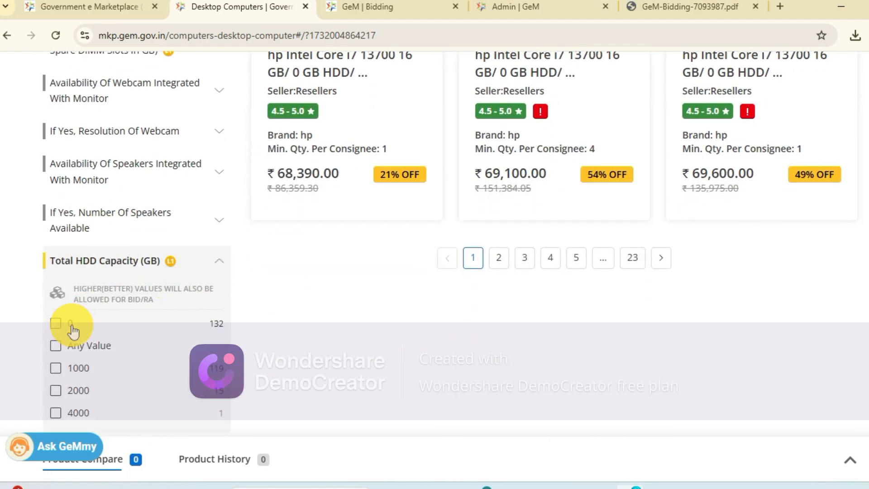
{"action": "left_click", "coordinate": [56, 357]}
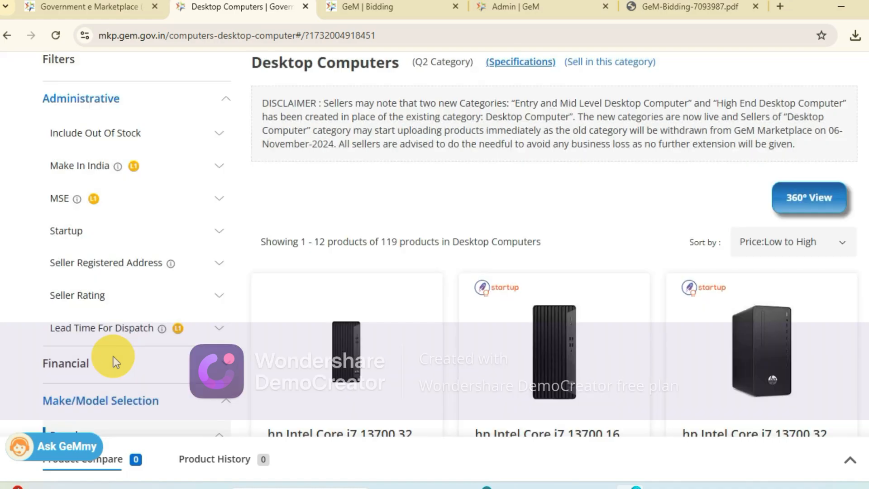
- Filter the listing further to a total SSD capacity of 512 GB
{"action": "scroll", "coordinate": [113, 357], "scroll_direction": "down", "scroll_amount": 10}
{"action": "scroll", "coordinate": [115, 362], "scroll_direction": "down", "scroll_amount": 3}
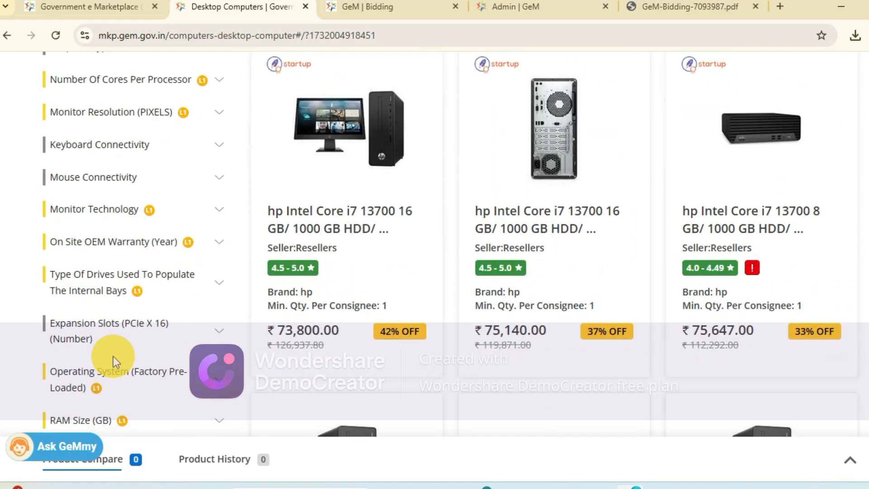
{"action": "scroll", "coordinate": [121, 291], "scroll_direction": "down", "scroll_amount": 4}
{"action": "scroll", "coordinate": [94, 243], "scroll_direction": "down", "scroll_amount": 10}
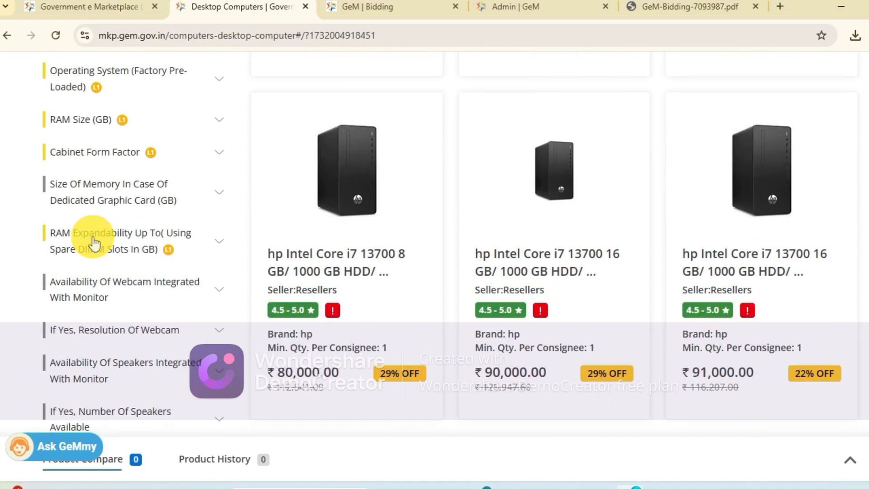
{"action": "left_click", "coordinate": [95, 291]}
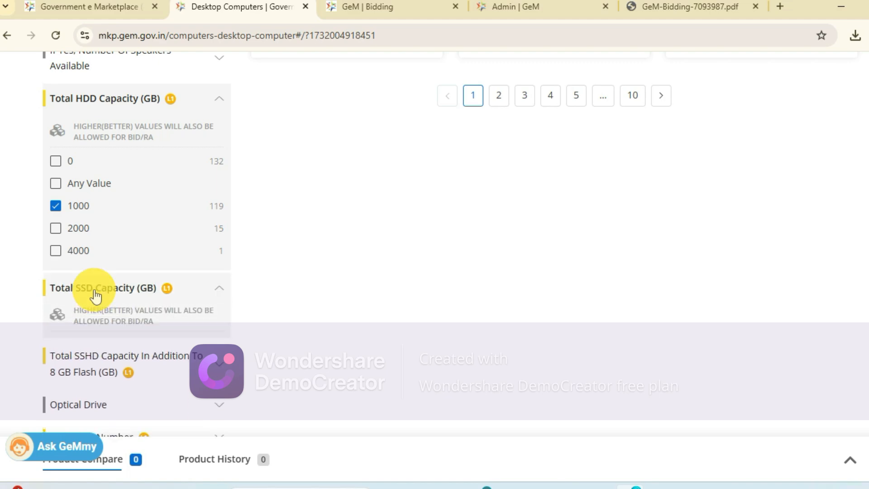
{"action": "left_click", "coordinate": [56, 416]}
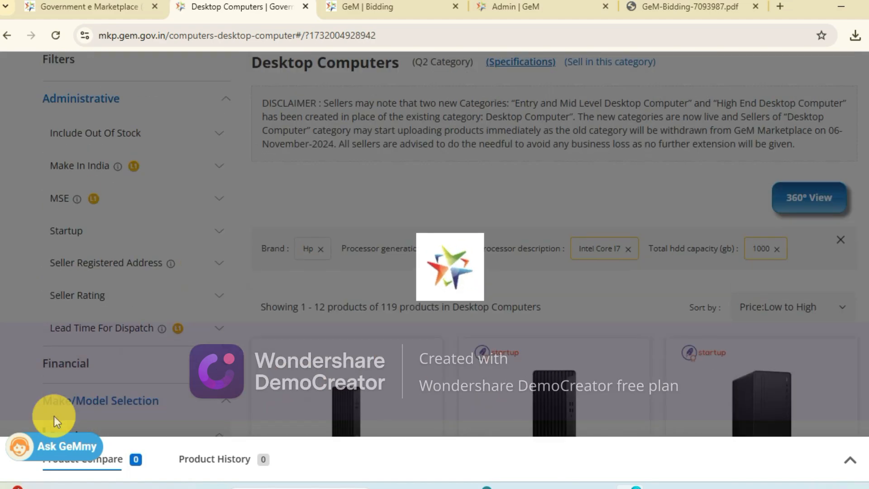
{"action": "scroll", "coordinate": [331, 251], "scroll_direction": "down", "scroll_amount": 3}
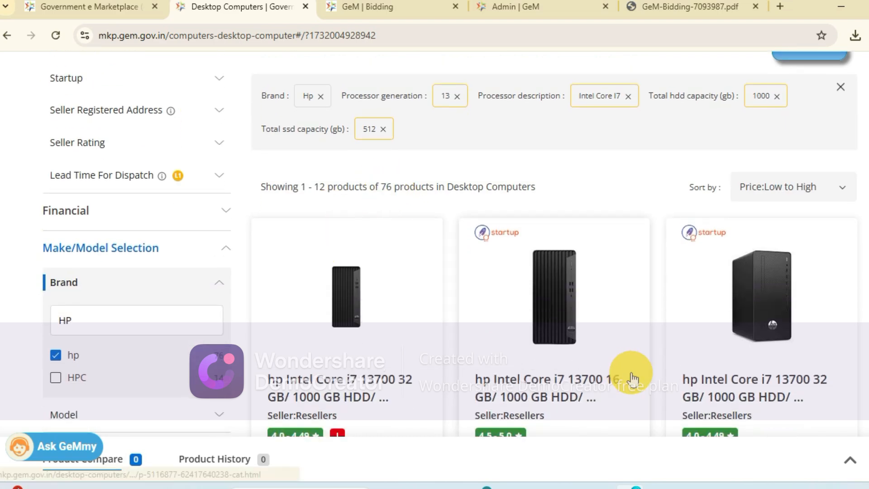
- Examine the bid PDF's remaining requirements, covering monitor, warranty and the additional specification parameters for RAM, USB ports, networking and graphics
{"action": "left_click", "coordinate": [638, 6]}
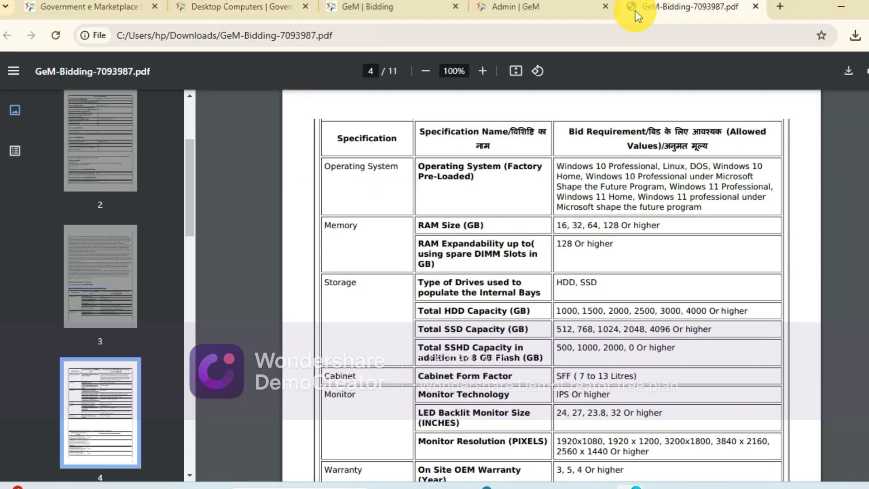
{"action": "scroll", "coordinate": [584, 285], "scroll_direction": "down", "scroll_amount": 3}
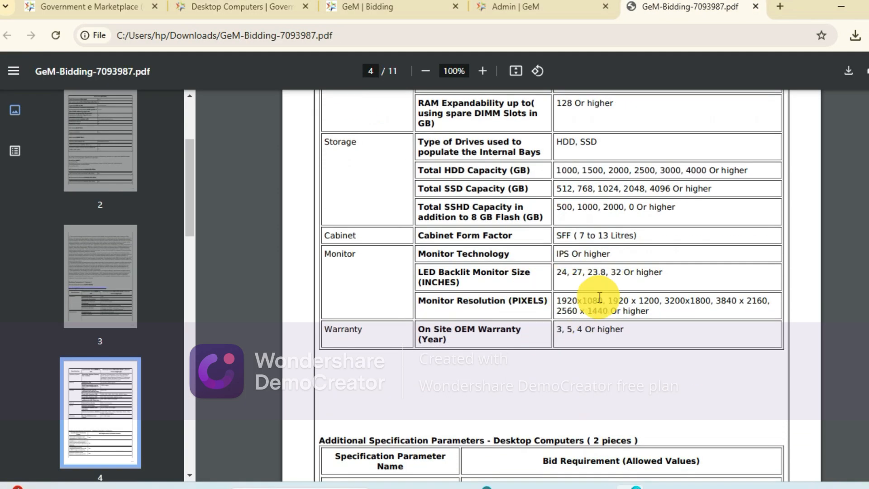
{"action": "scroll", "coordinate": [548, 340], "scroll_direction": "down", "scroll_amount": 5}
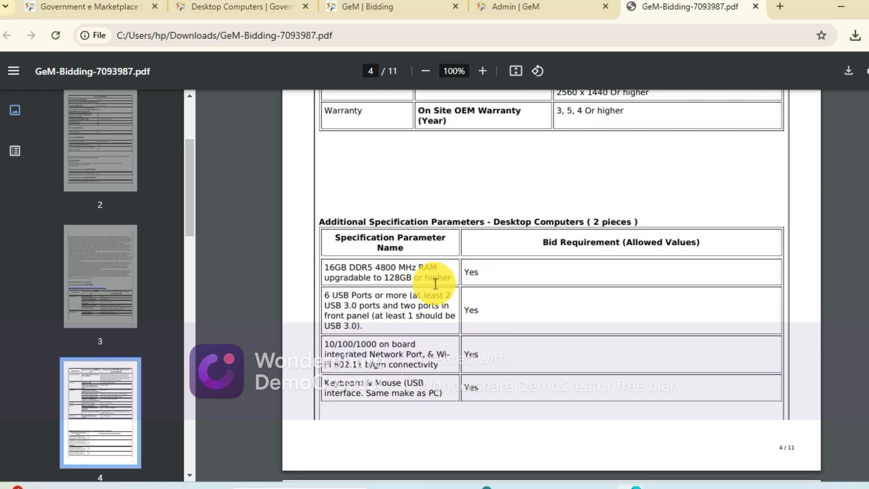
{"action": "scroll", "coordinate": [435, 284], "scroll_direction": "up", "scroll_amount": 9}
{"action": "scroll", "coordinate": [435, 284], "scroll_direction": "down", "scroll_amount": 9}
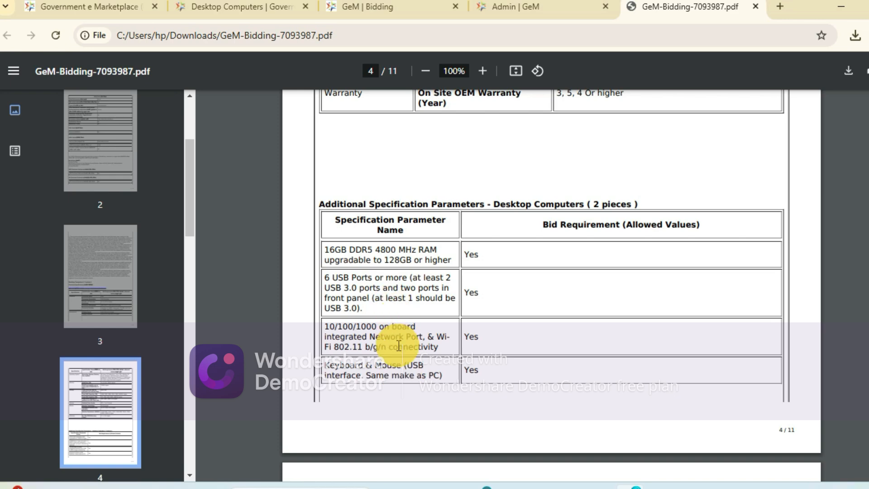
{"action": "scroll", "coordinate": [398, 346], "scroll_direction": "down", "scroll_amount": 4}
{"action": "scroll", "coordinate": [398, 345], "scroll_direction": "up", "scroll_amount": 1}
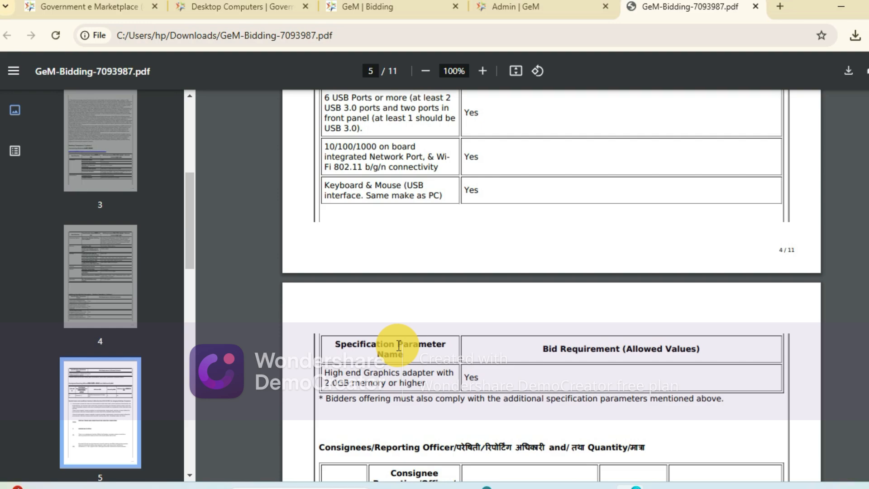
{"action": "scroll", "coordinate": [399, 346], "scroll_direction": "up", "scroll_amount": 12}
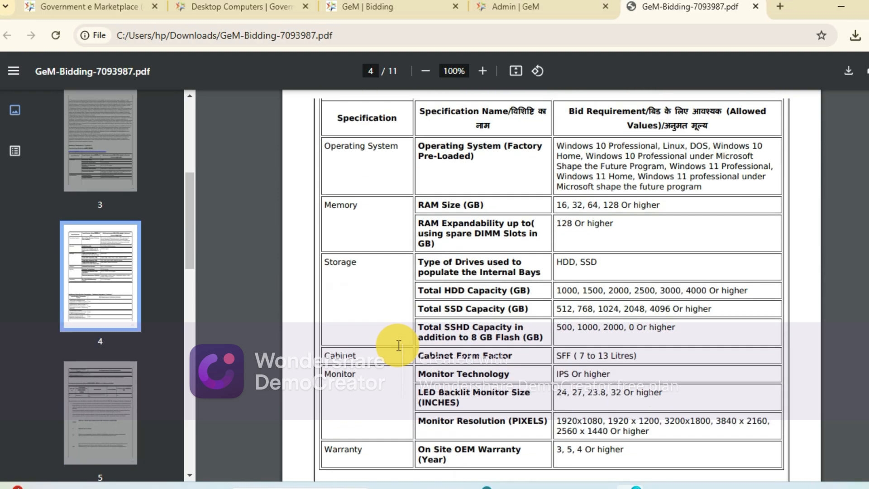
{"action": "scroll", "coordinate": [398, 345], "scroll_direction": "up", "scroll_amount": 2}
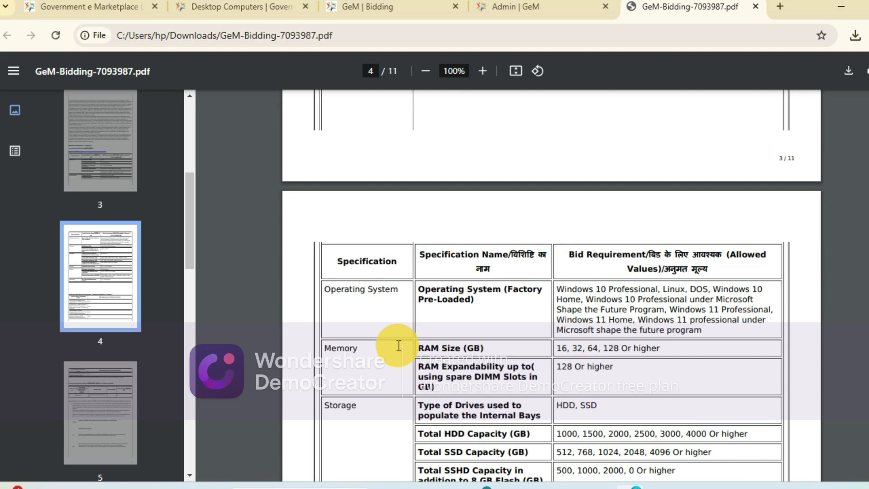
{"action": "scroll", "coordinate": [399, 346], "scroll_direction": "up", "scroll_amount": 1}
{"action": "scroll", "coordinate": [399, 346], "scroll_direction": "down", "scroll_amount": 7}
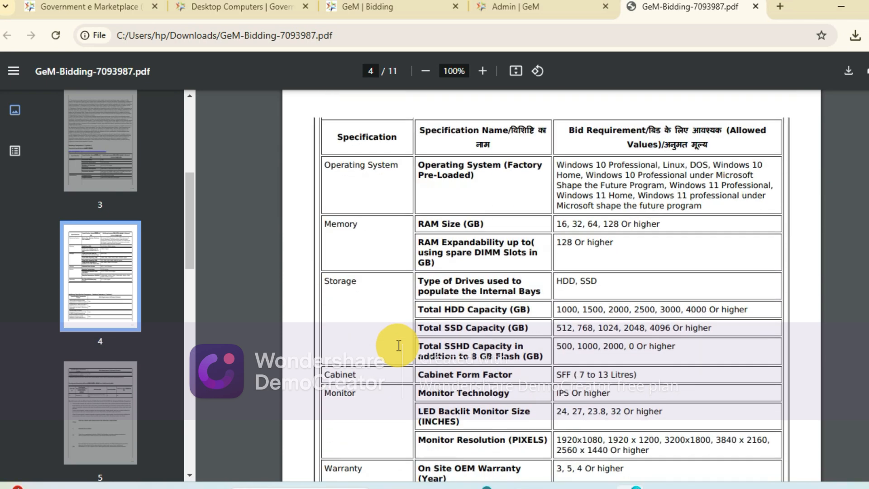
{"action": "scroll", "coordinate": [399, 345], "scroll_direction": "down", "scroll_amount": 1}
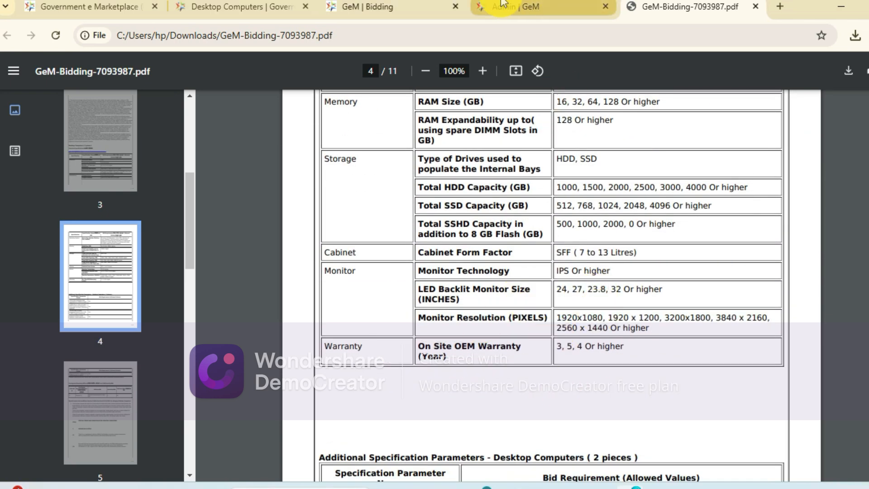
- Close the bid's Catalogue Offering page and return to the filtered Desktop Computers listing
{"action": "left_click", "coordinate": [387, 6]}
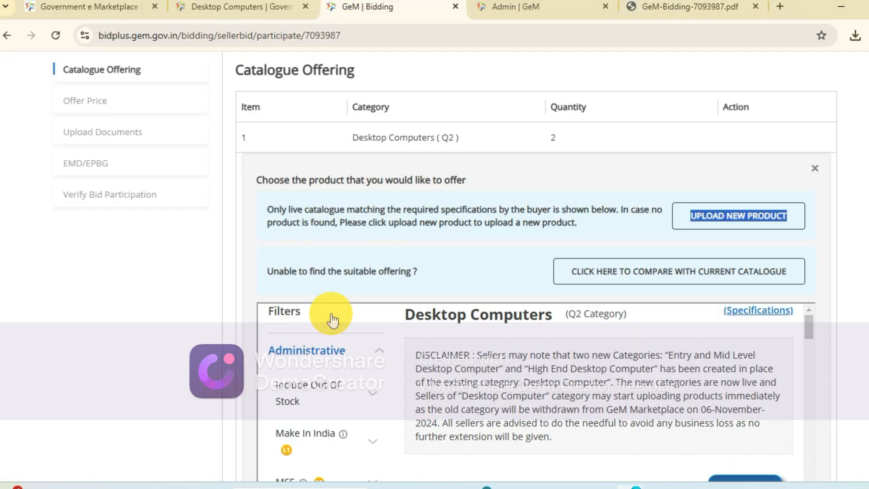
{"action": "scroll", "coordinate": [332, 320], "scroll_direction": "down", "scroll_amount": 10}
{"action": "scroll", "coordinate": [328, 293], "scroll_direction": "down", "scroll_amount": 2}
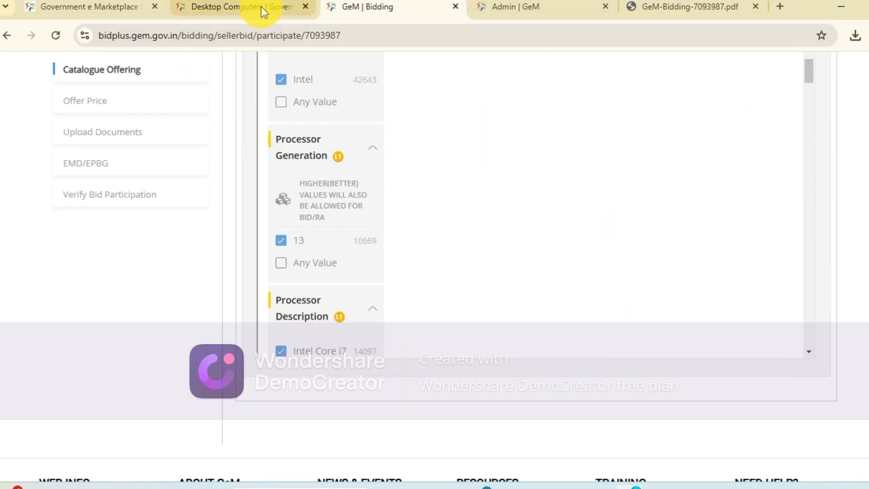
{"action": "left_click", "coordinate": [455, 7]}
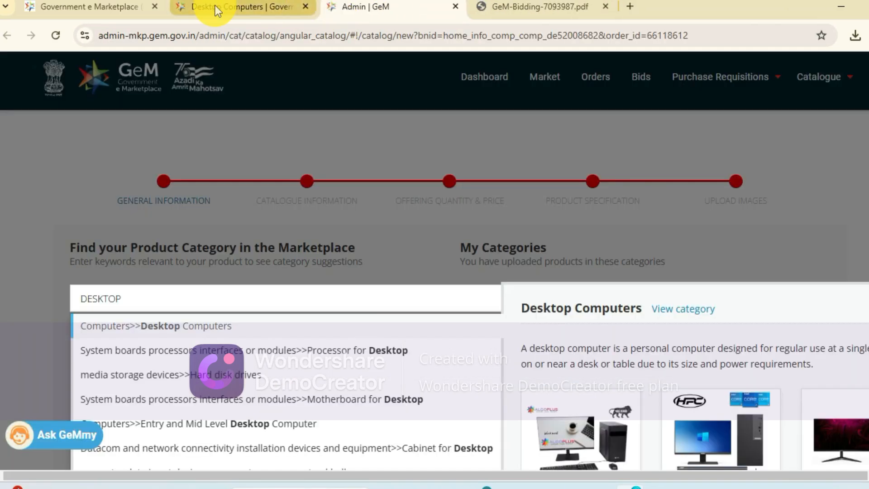
{"action": "left_click", "coordinate": [281, 14]}
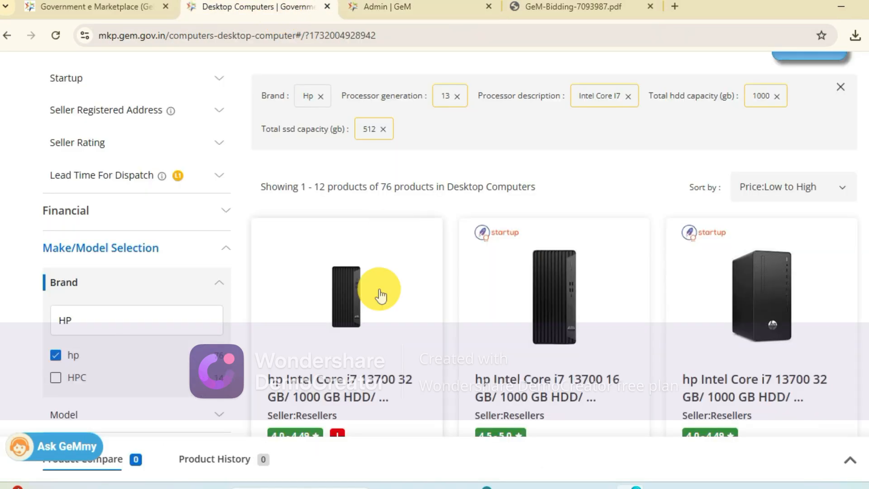
- Filter the Desktop Computers listing to products with a RAM size of 16 GB
{"action": "scroll", "coordinate": [378, 291], "scroll_direction": "down", "scroll_amount": 8}
{"action": "scroll", "coordinate": [379, 294], "scroll_direction": "down", "scroll_amount": 8}
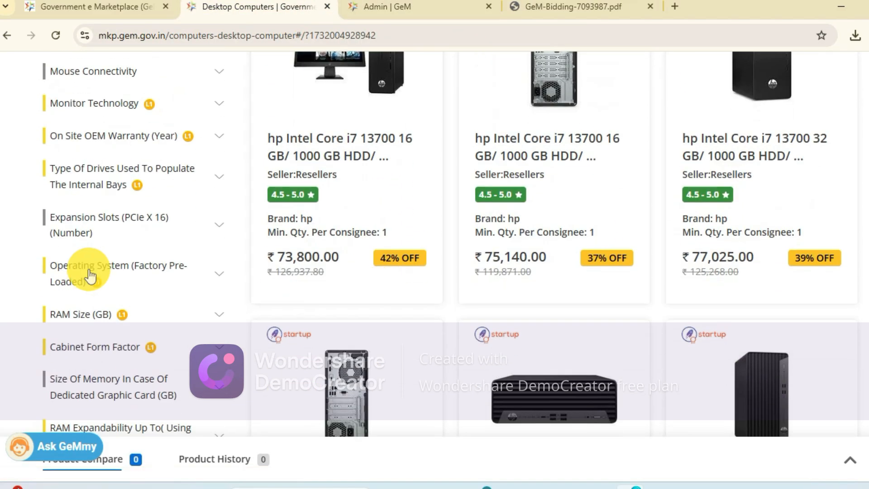
{"action": "left_click", "coordinate": [85, 317]}
{"action": "scroll", "coordinate": [77, 344], "scroll_direction": "down", "scroll_amount": 2}
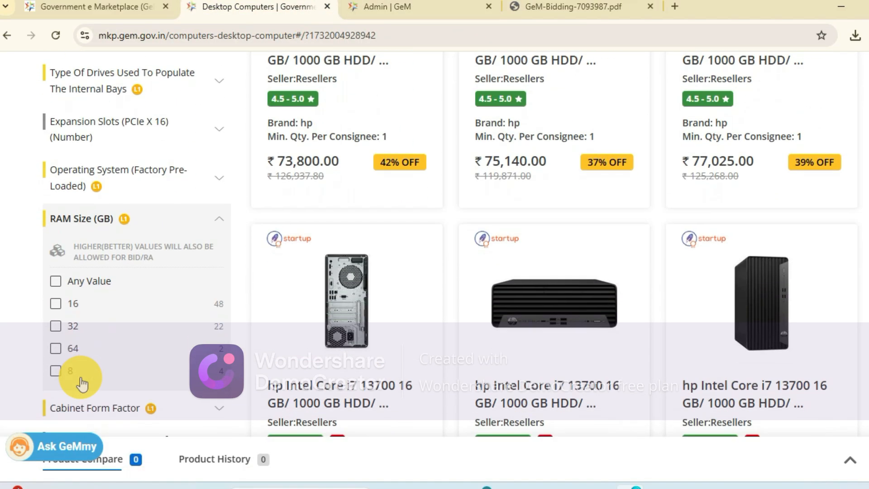
{"action": "left_click", "coordinate": [55, 303]}
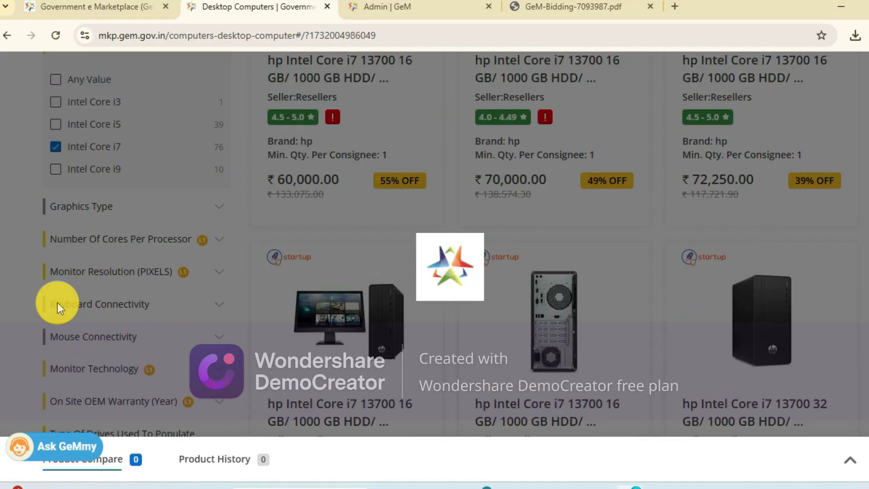
- Filter the listing further to an LED backlit monitor size of 23.8 inches
{"action": "scroll", "coordinate": [176, 314], "scroll_direction": "down", "scroll_amount": 6}
{"action": "scroll", "coordinate": [176, 313], "scroll_direction": "down", "scroll_amount": 15}
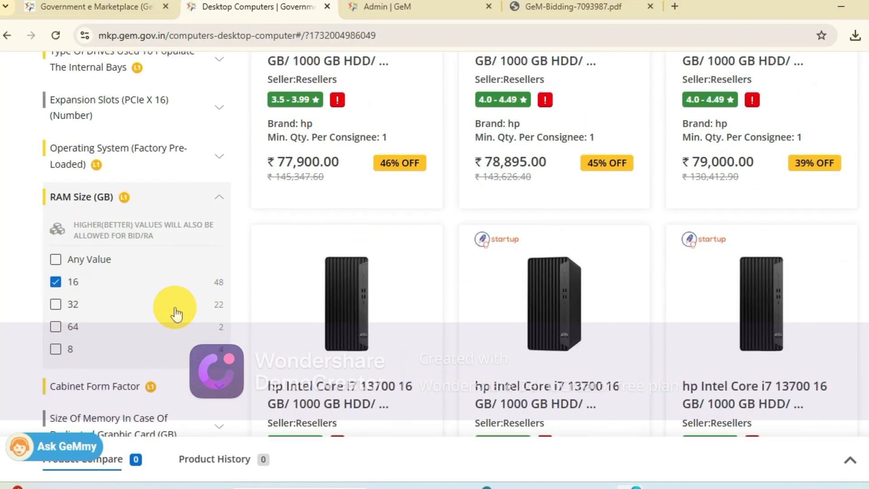
{"action": "scroll", "coordinate": [175, 307], "scroll_direction": "down", "scroll_amount": 4}
{"action": "scroll", "coordinate": [175, 307], "scroll_direction": "up", "scroll_amount": 5}
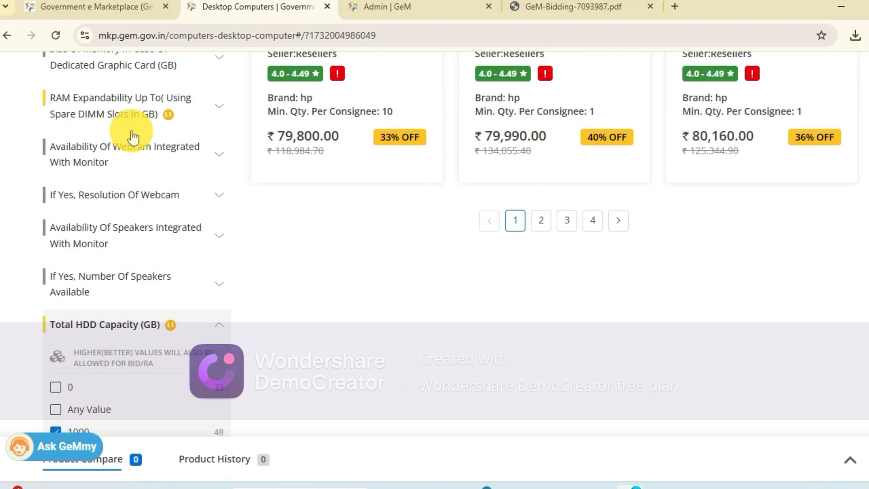
{"action": "scroll", "coordinate": [130, 132], "scroll_direction": "down", "scroll_amount": 12}
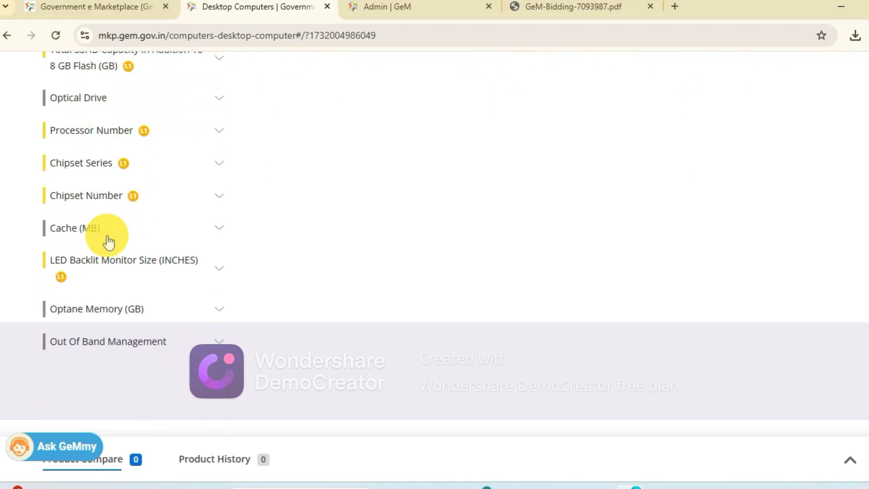
{"action": "left_click", "coordinate": [120, 267]}
{"action": "scroll", "coordinate": [120, 281], "scroll_direction": "down", "scroll_amount": 1}
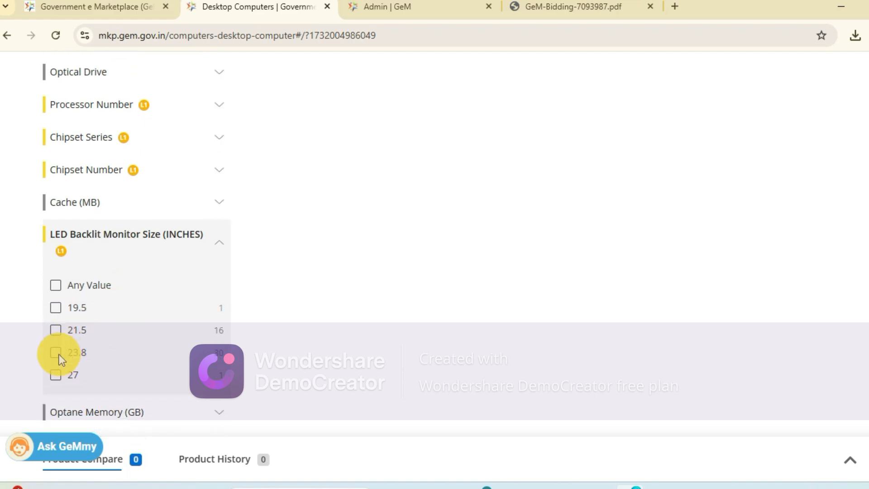
{"action": "left_click", "coordinate": [57, 352]}
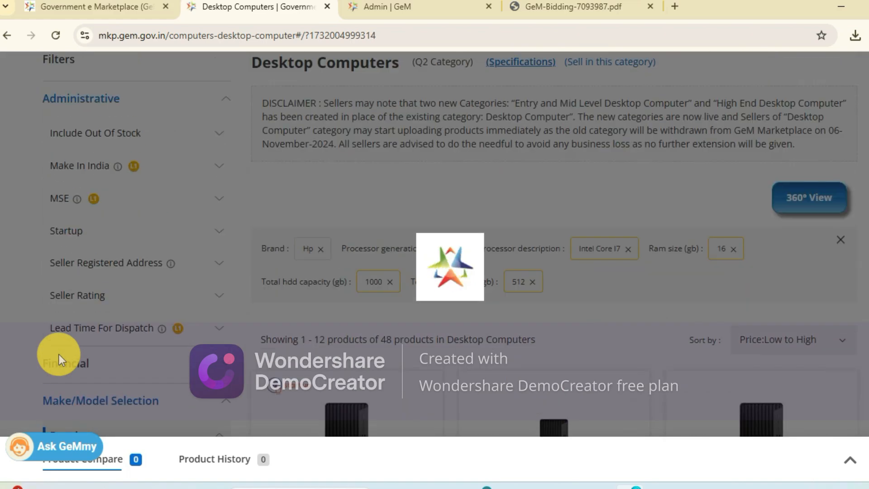
- Check the cabinet form factor requirement in the bid PDF and filter the listing to SFF (7 to 13 Litres)
{"action": "scroll", "coordinate": [59, 360], "scroll_direction": "down", "scroll_amount": 20}
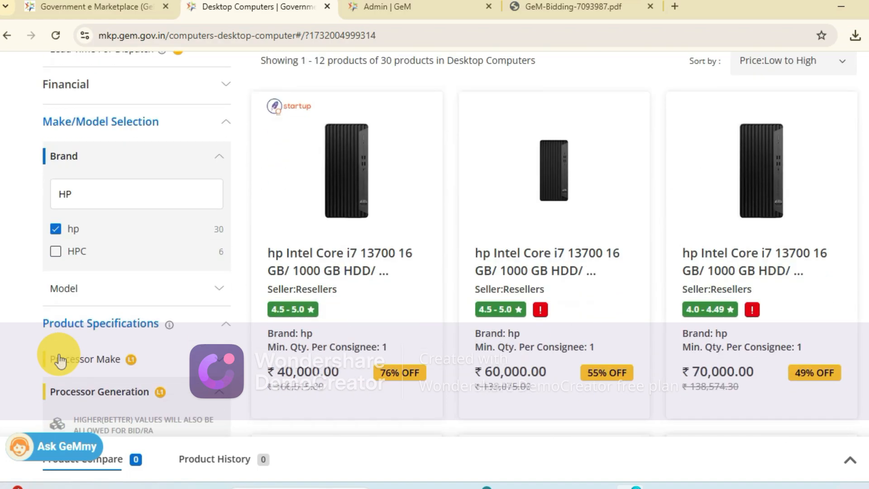
{"action": "scroll", "coordinate": [61, 359], "scroll_direction": "down", "scroll_amount": 10}
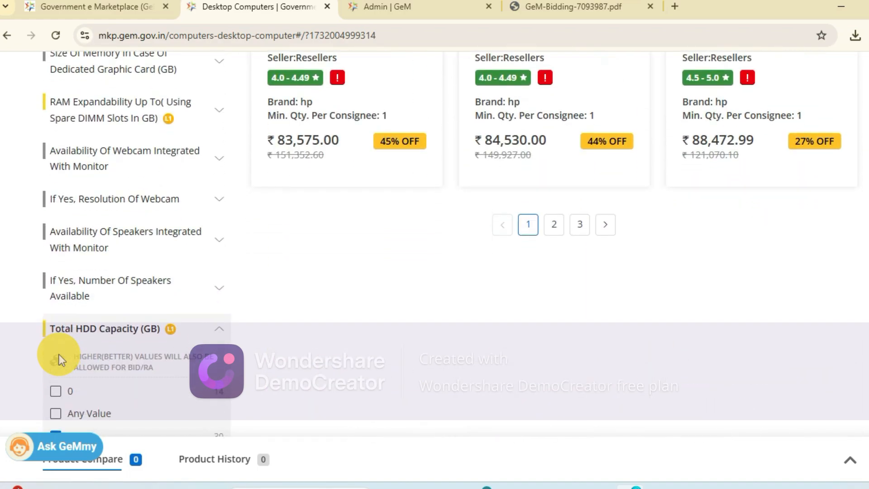
{"action": "scroll", "coordinate": [58, 359], "scroll_direction": "down", "scroll_amount": 5}
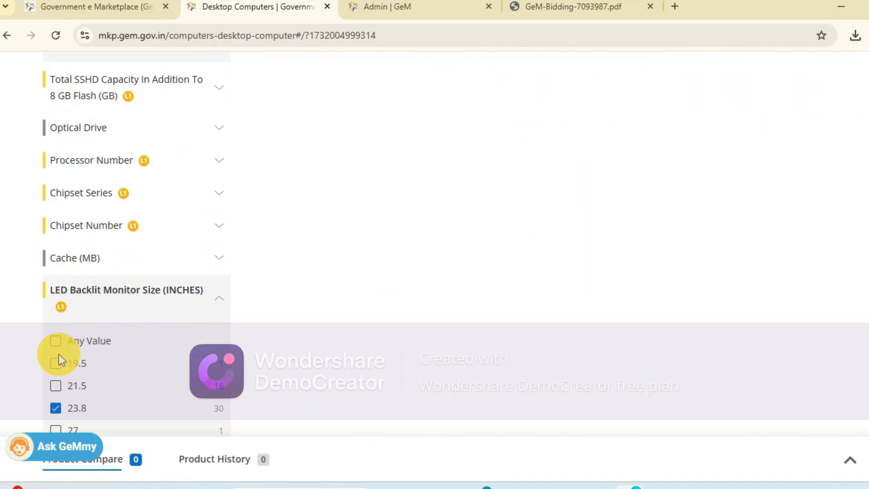
{"action": "scroll", "coordinate": [80, 191], "scroll_direction": "up", "scroll_amount": 10}
{"action": "scroll", "coordinate": [80, 191], "scroll_direction": "up", "scroll_amount": 6}
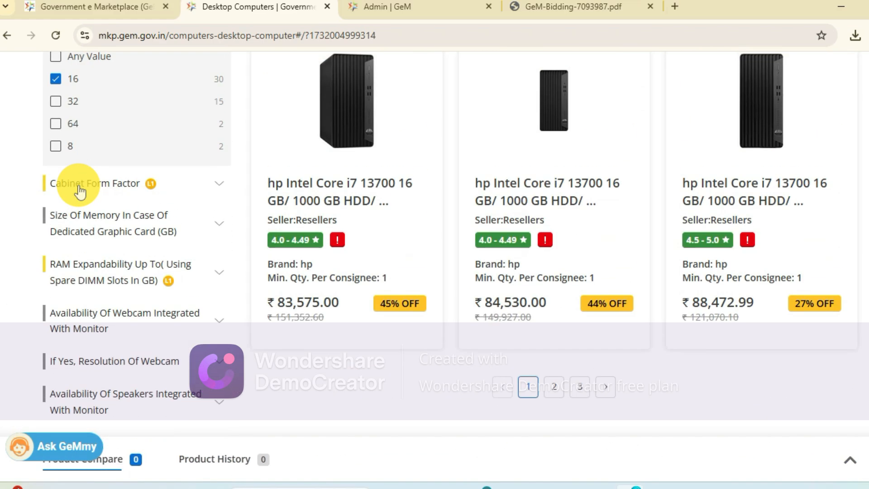
{"action": "left_click", "coordinate": [102, 288]}
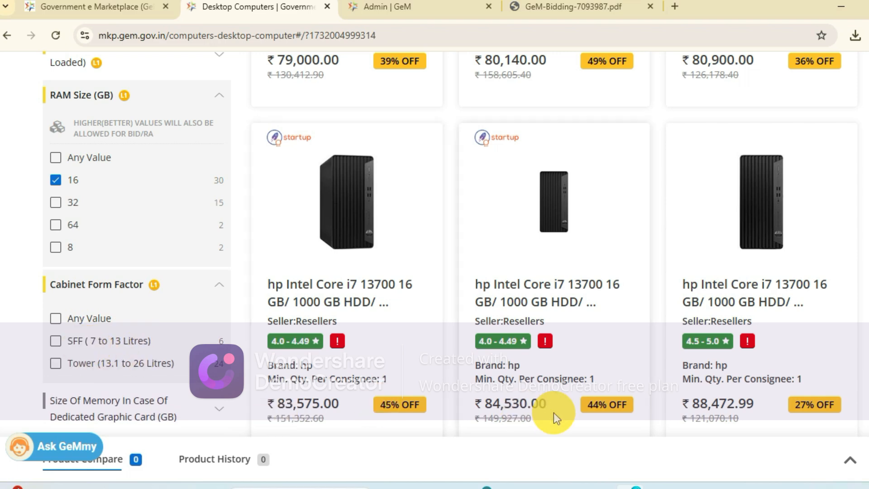
{"action": "left_click", "coordinate": [555, 7]}
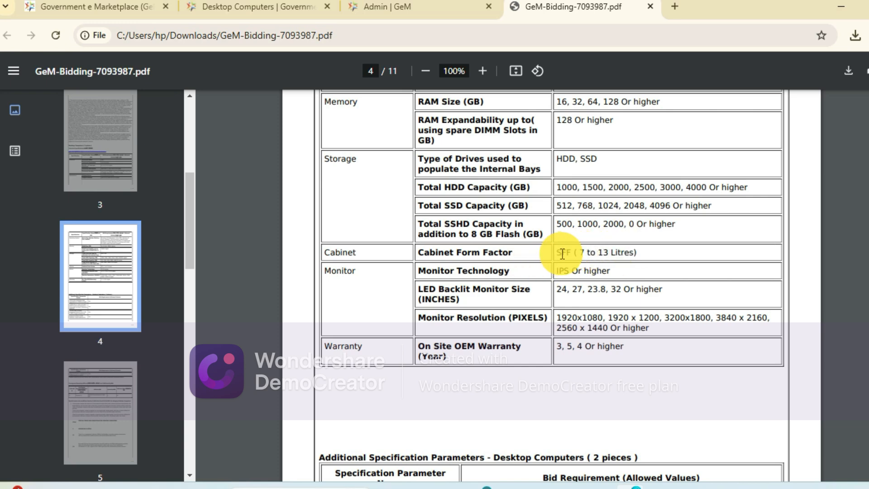
{"action": "left_click_drag", "start_coordinate": [398, 6], "coordinate": [278, 20]}
{"action": "left_click_drag", "start_coordinate": [378, 7], "coordinate": [192, 308]}
{"action": "left_click_drag", "start_coordinate": [94, 203], "coordinate": [395, 3]}
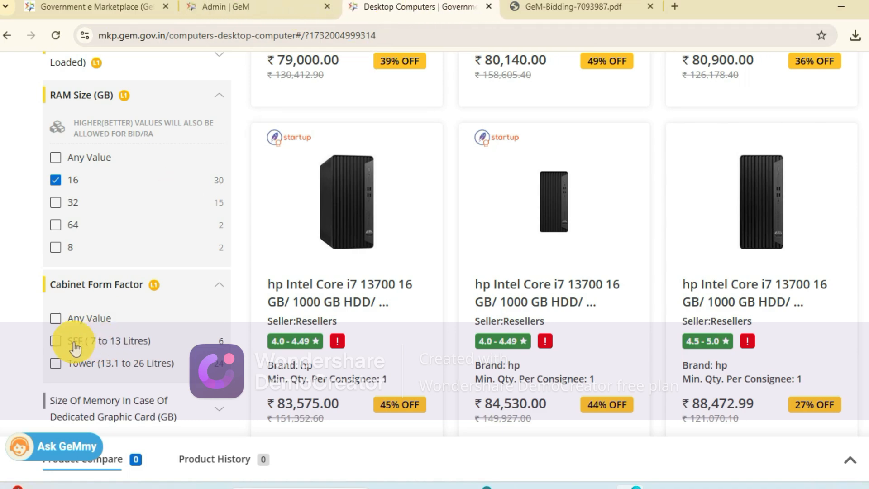
{"action": "left_click", "coordinate": [56, 341]}
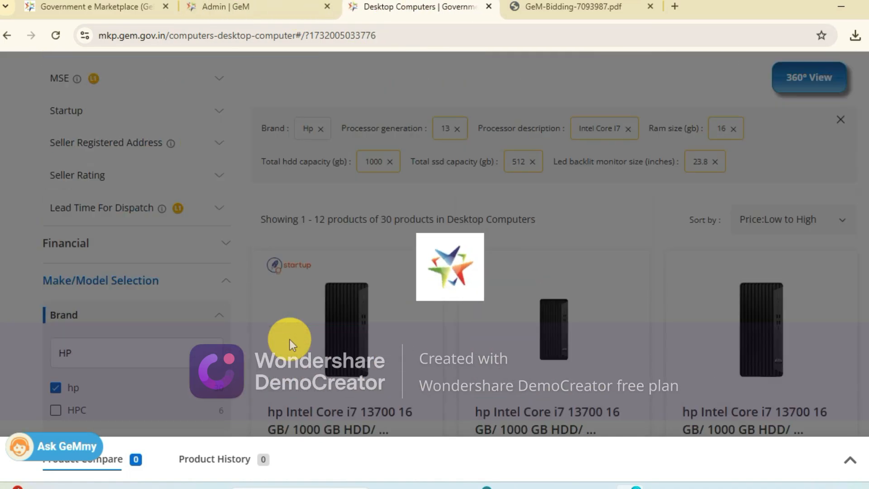
- Review the remaining products and filter options, and limit the listing to an on-site OEM warranty of 3 years
{"action": "scroll", "coordinate": [290, 340], "scroll_direction": "down", "scroll_amount": 6}
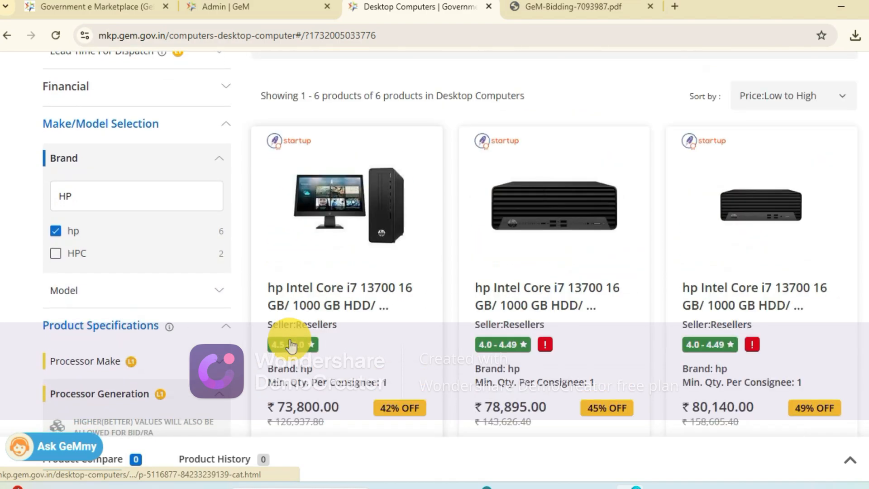
{"action": "scroll", "coordinate": [290, 344], "scroll_direction": "down", "scroll_amount": 1}
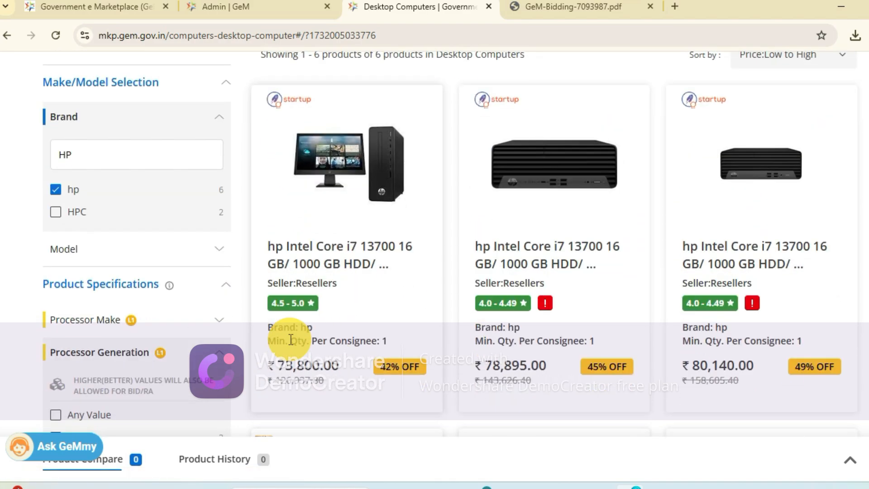
{"action": "scroll", "coordinate": [216, 353], "scroll_direction": "down", "scroll_amount": 18}
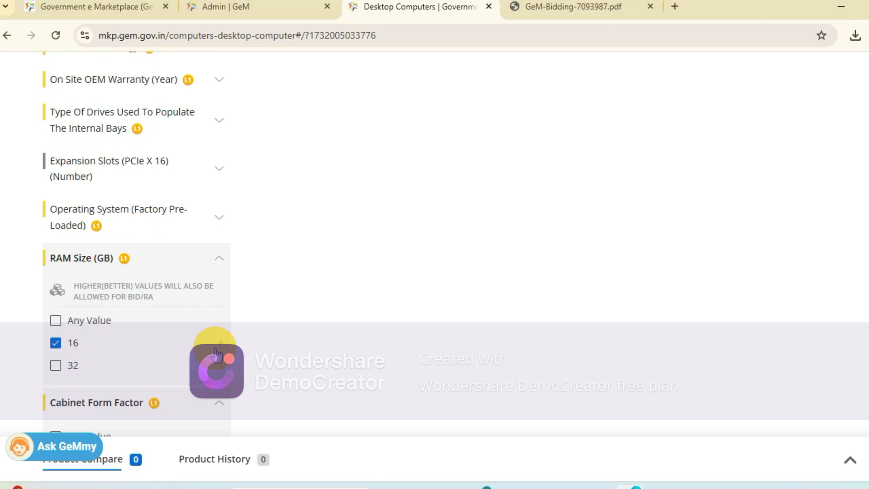
{"action": "scroll", "coordinate": [216, 353], "scroll_direction": "down", "scroll_amount": 20}
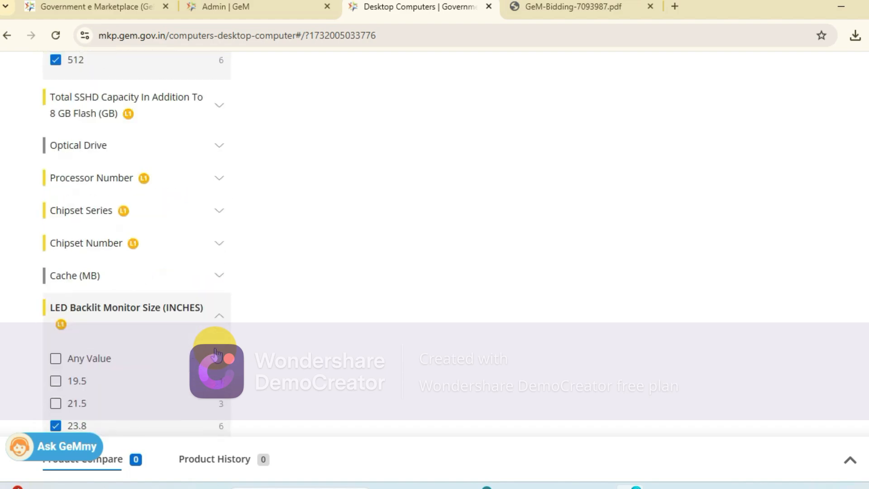
{"action": "scroll", "coordinate": [217, 353], "scroll_direction": "down", "scroll_amount": 8}
{"action": "scroll", "coordinate": [203, 353], "scroll_direction": "up", "scroll_amount": 10}
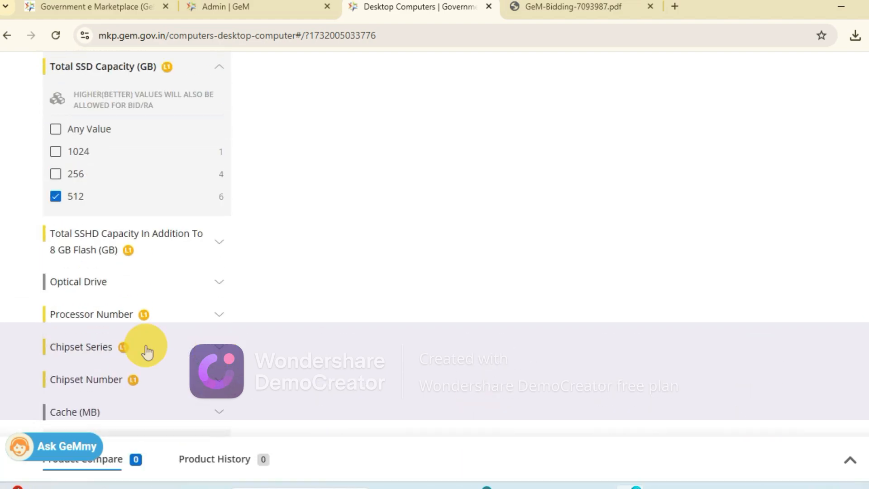
{"action": "scroll", "coordinate": [96, 242], "scroll_direction": "up", "scroll_amount": 8}
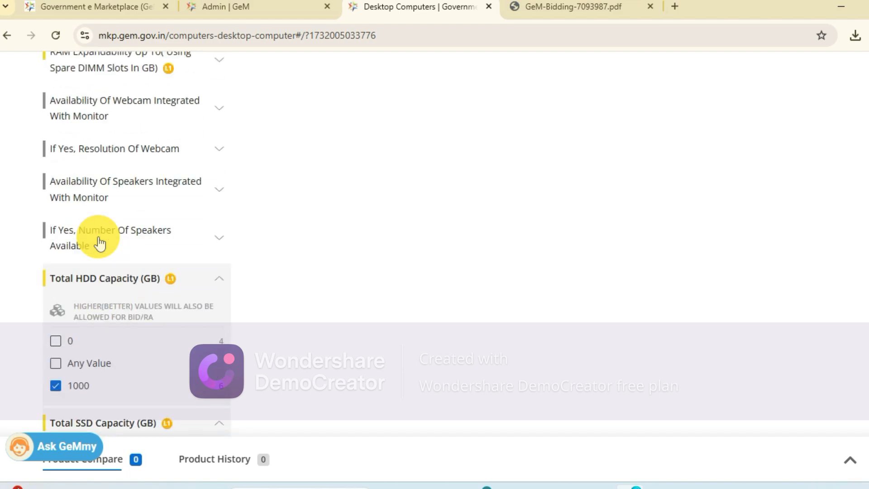
{"action": "scroll", "coordinate": [100, 243], "scroll_direction": "down", "scroll_amount": 10}
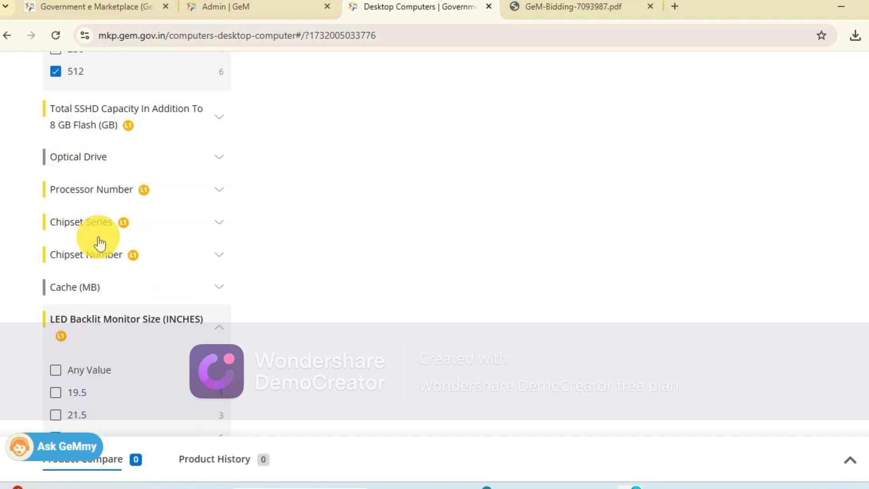
{"action": "scroll", "coordinate": [93, 322], "scroll_direction": "down", "scroll_amount": 8}
{"action": "scroll", "coordinate": [94, 322], "scroll_direction": "up", "scroll_amount": 5}
{"action": "scroll", "coordinate": [93, 322], "scroll_direction": "up", "scroll_amount": 8}
{"action": "scroll", "coordinate": [94, 329], "scroll_direction": "up", "scroll_amount": 8}
{"action": "scroll", "coordinate": [94, 329], "scroll_direction": "up", "scroll_amount": 7}
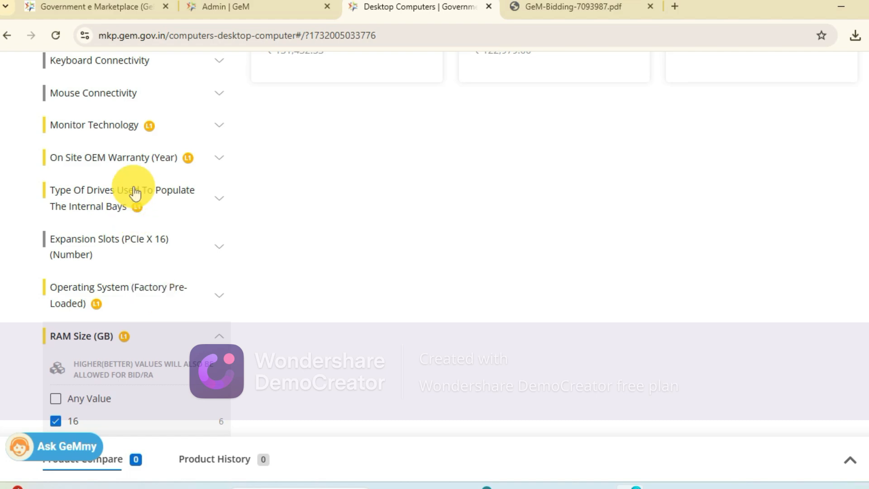
{"action": "left_click", "coordinate": [142, 161]}
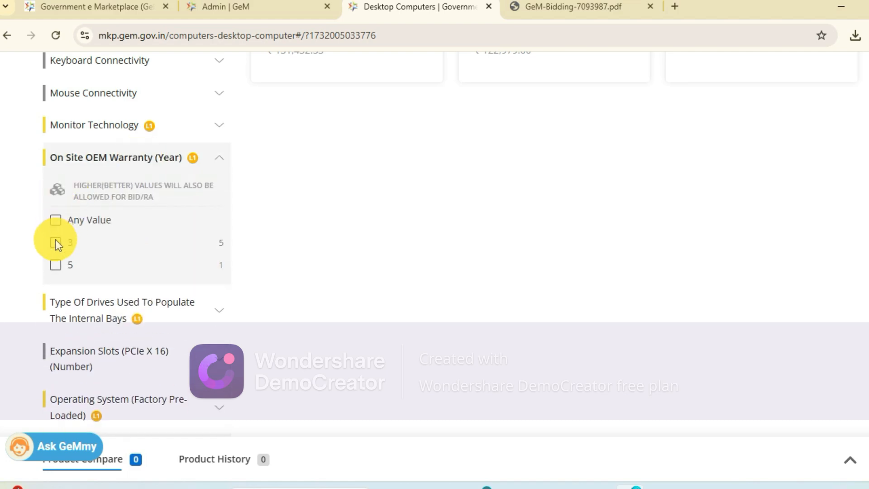
{"action": "left_click", "coordinate": [56, 243]}
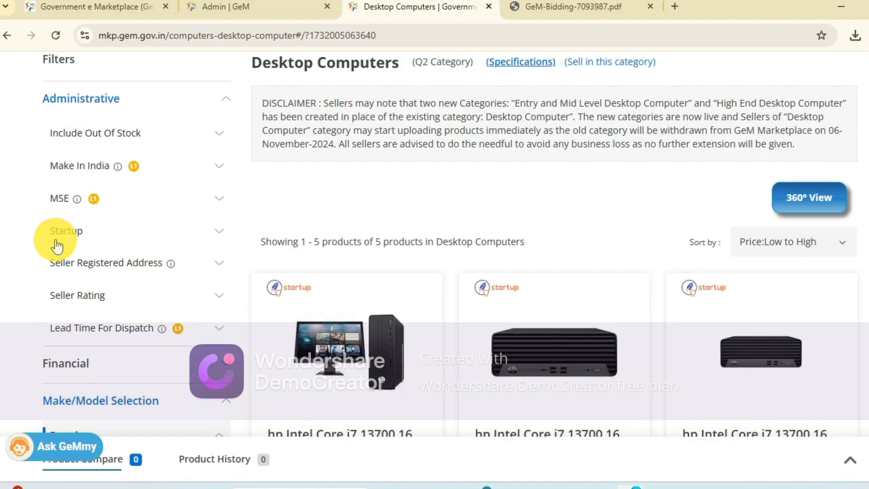
- Examine the bid PDF's specification table for the allowed factory pre-loaded operating systems
{"action": "left_click", "coordinate": [561, 6]}
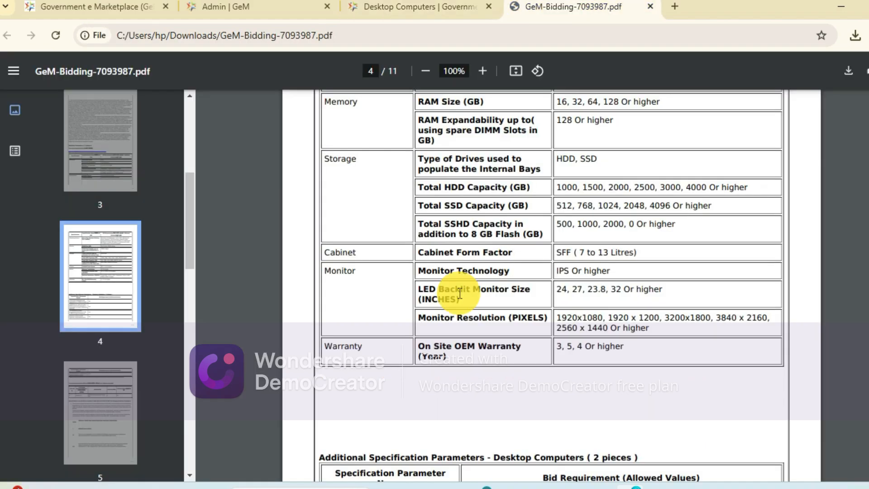
{"action": "scroll", "coordinate": [459, 293], "scroll_direction": "up", "scroll_amount": 12}
{"action": "scroll", "coordinate": [459, 293], "scroll_direction": "down", "scroll_amount": 5}
{"action": "scroll", "coordinate": [459, 293], "scroll_direction": "down", "scroll_amount": 2}
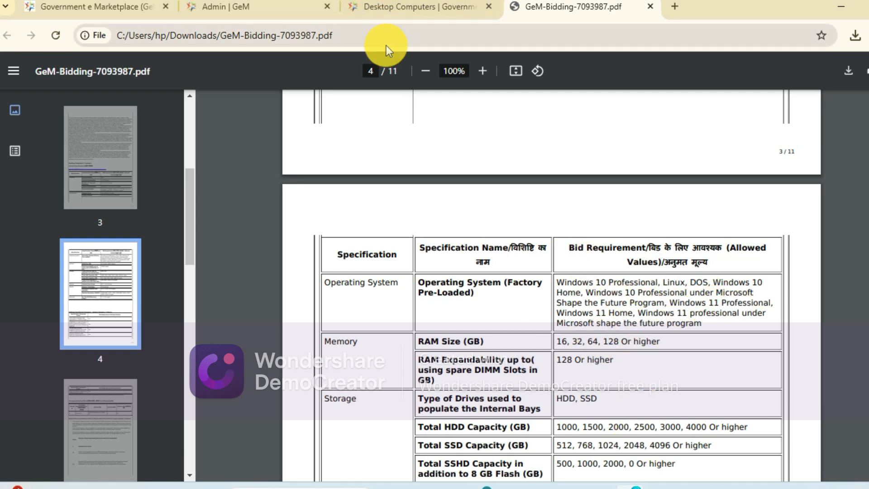
- Return to the Desktop Computers listing and filter the products to the factory pre-loaded operating system DOS
{"action": "left_click", "coordinate": [384, 7]}
{"action": "scroll", "coordinate": [122, 269], "scroll_direction": "down", "scroll_amount": 4}
{"action": "scroll", "coordinate": [124, 272], "scroll_direction": "down", "scroll_amount": 15}
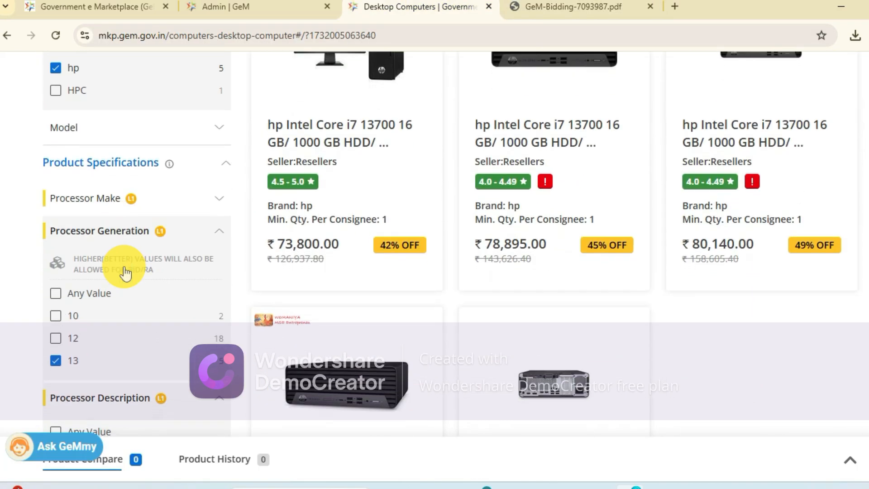
{"action": "scroll", "coordinate": [125, 267], "scroll_direction": "down", "scroll_amount": 15}
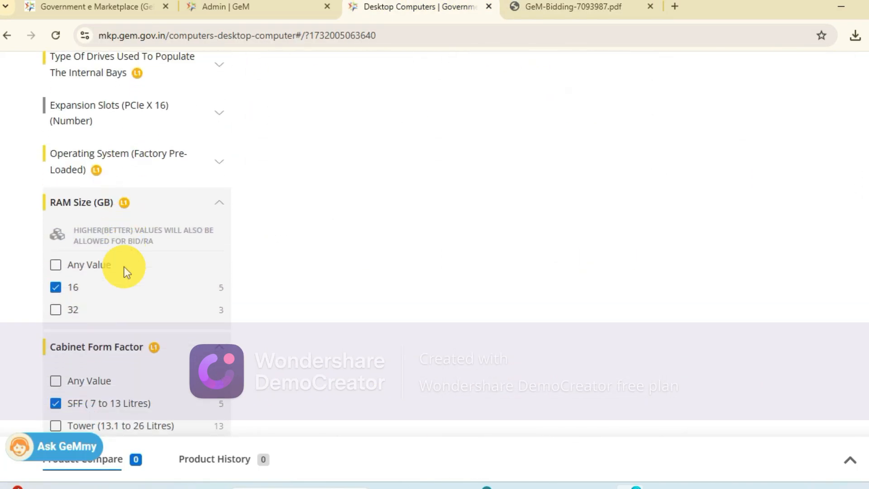
{"action": "scroll", "coordinate": [125, 273], "scroll_direction": "down", "scroll_amount": 15}
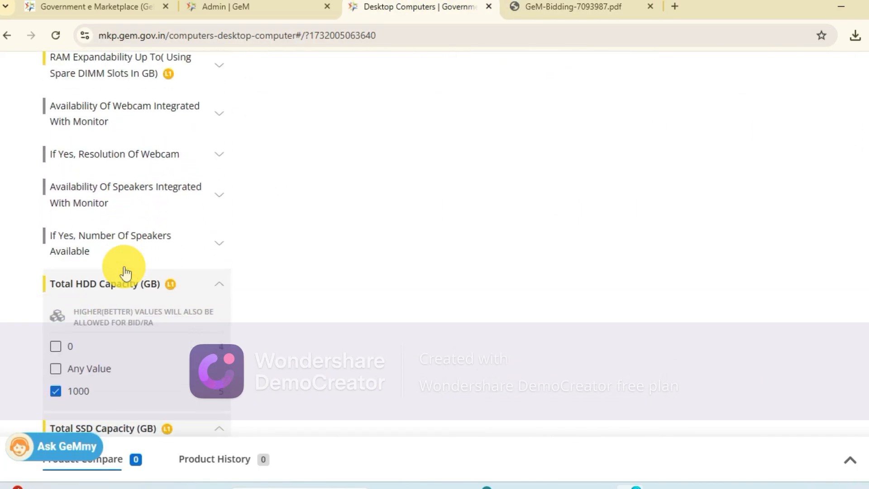
{"action": "scroll", "coordinate": [125, 274], "scroll_direction": "down", "scroll_amount": 3}
{"action": "scroll", "coordinate": [125, 273], "scroll_direction": "up", "scroll_amount": 10}
{"action": "scroll", "coordinate": [125, 273], "scroll_direction": "up", "scroll_amount": 8}
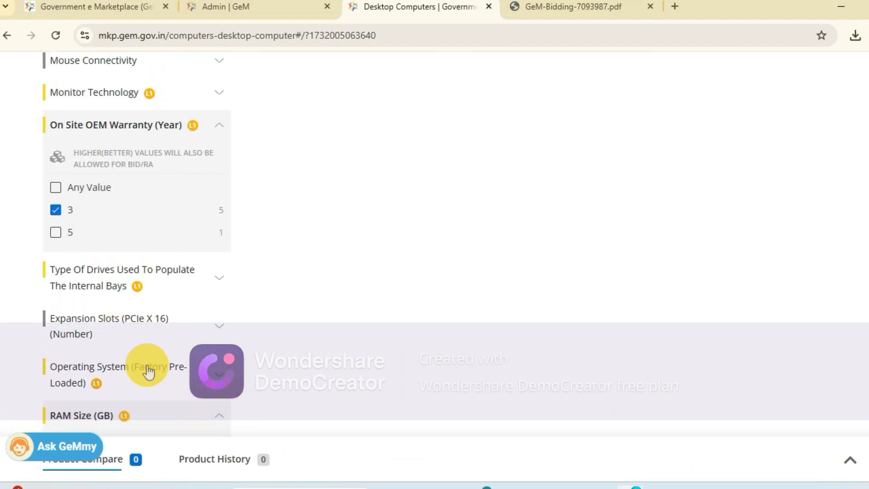
{"action": "scroll", "coordinate": [149, 385], "scroll_direction": "down", "scroll_amount": 5}
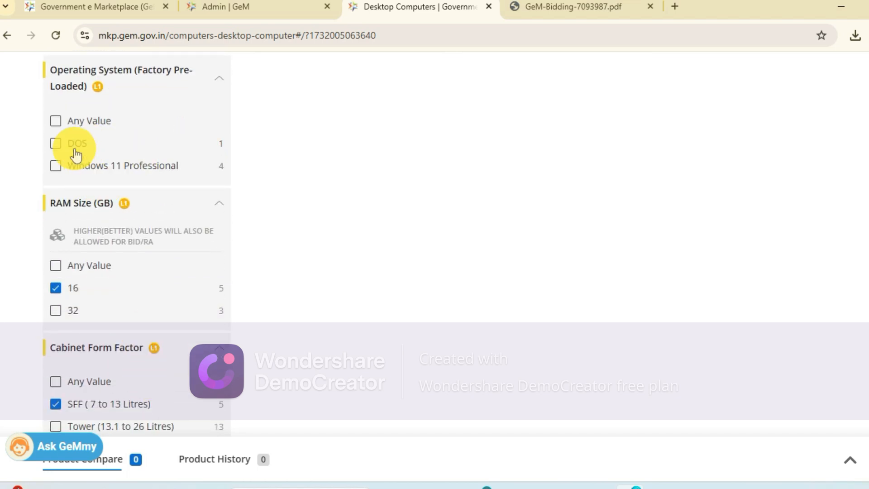
{"action": "left_click", "coordinate": [59, 142]}
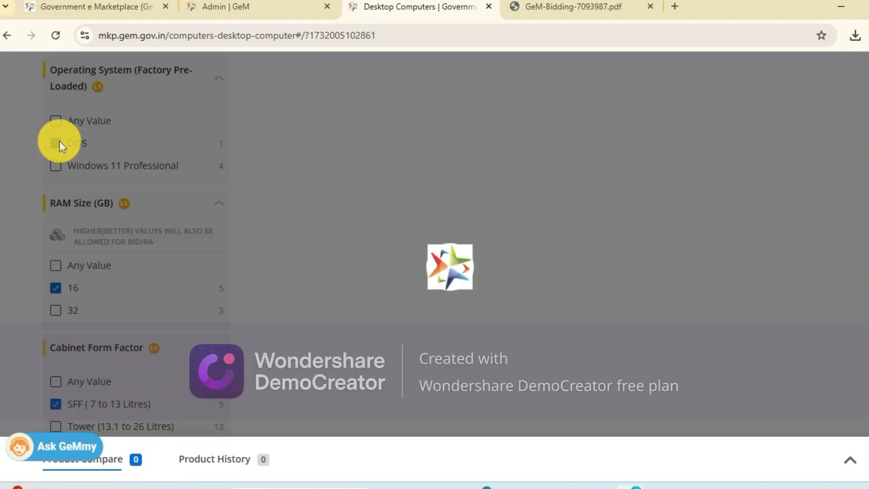
{"action": "scroll", "coordinate": [251, 203], "scroll_direction": "down", "scroll_amount": 5}
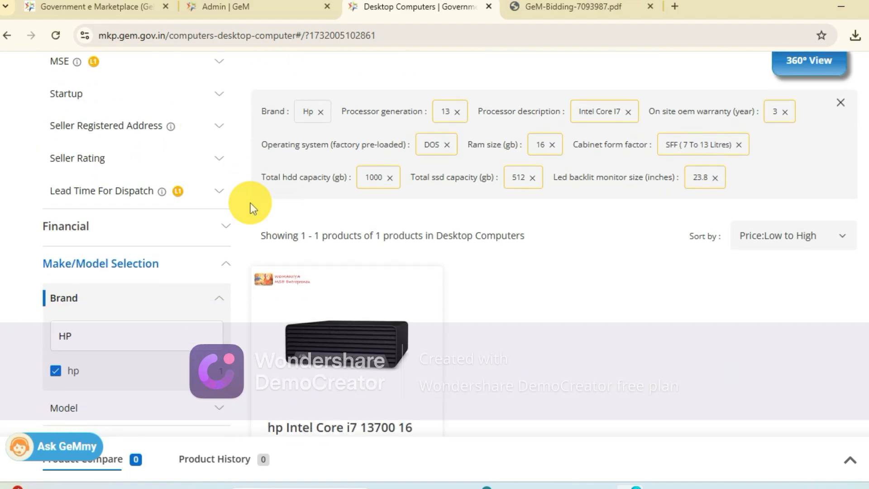
- Add Windows 11 Professional to the factory pre-loaded operating system filter in the Desktop Computers listing
{"action": "scroll", "coordinate": [124, 261], "scroll_direction": "down", "scroll_amount": 12}
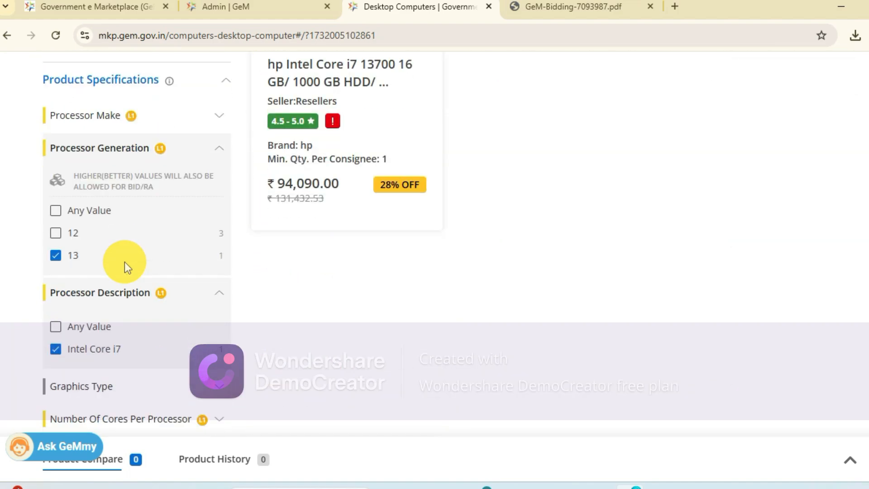
{"action": "scroll", "coordinate": [125, 268], "scroll_direction": "down", "scroll_amount": 6}
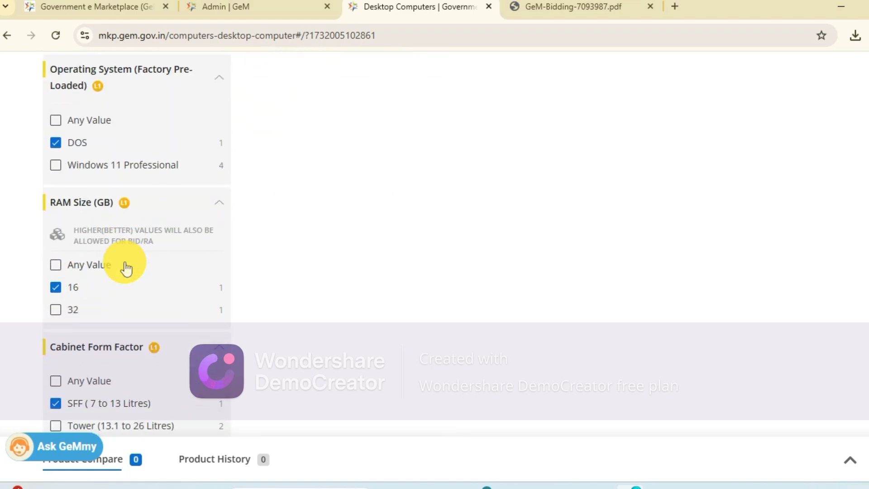
{"action": "left_click", "coordinate": [56, 164]}
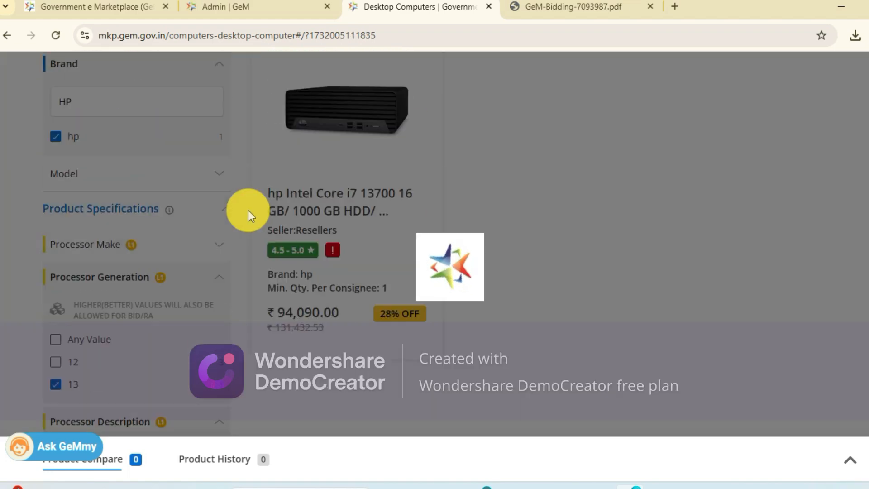
- Compare the hp Intel Core i7 13700 products in the listing by price, discount, minimum quantity and seller rating
{"action": "scroll", "coordinate": [248, 210], "scroll_direction": "down", "scroll_amount": 10}
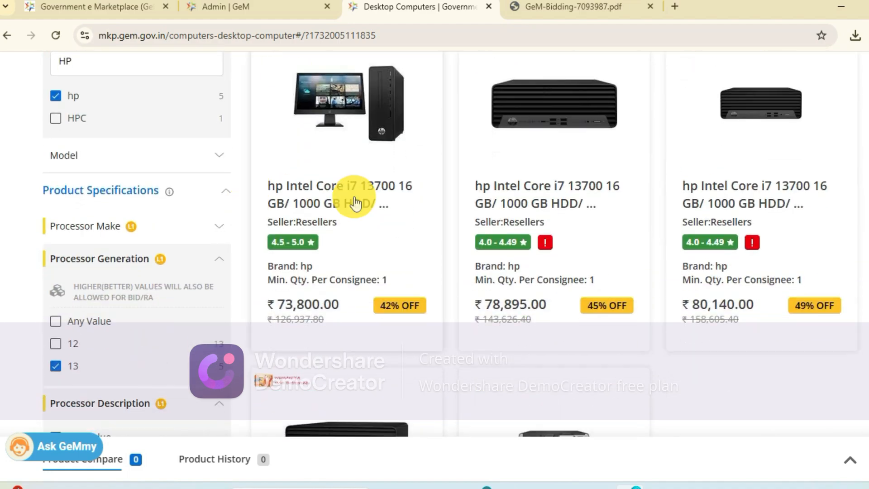
{"action": "scroll", "coordinate": [378, 190], "scroll_direction": "up", "scroll_amount": 2}
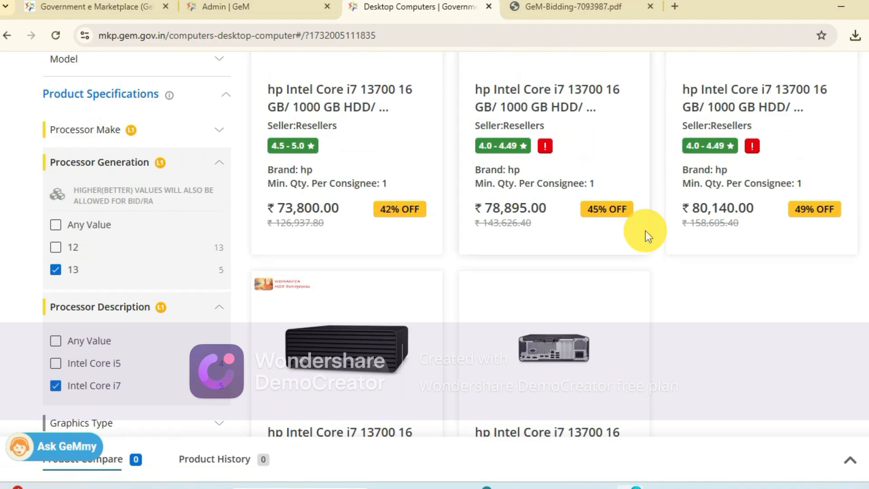
{"action": "scroll", "coordinate": [516, 253], "scroll_direction": "down", "scroll_amount": 5}
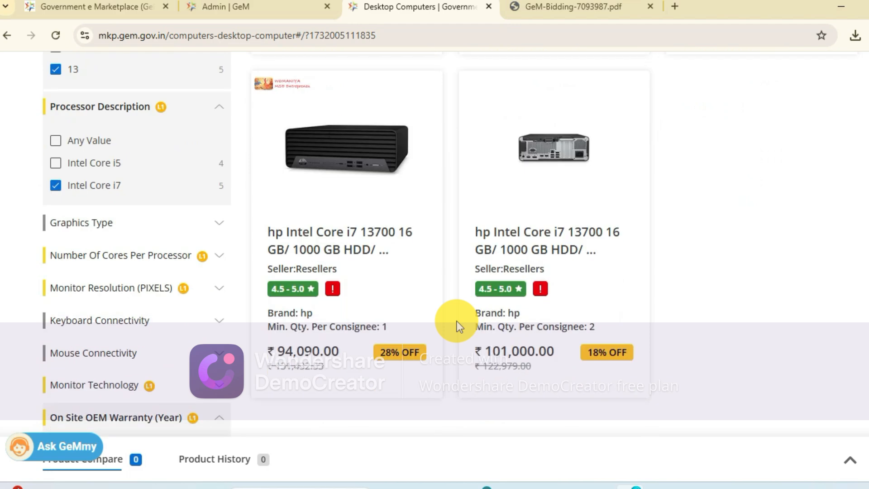
{"action": "scroll", "coordinate": [457, 321], "scroll_direction": "up", "scroll_amount": 6}
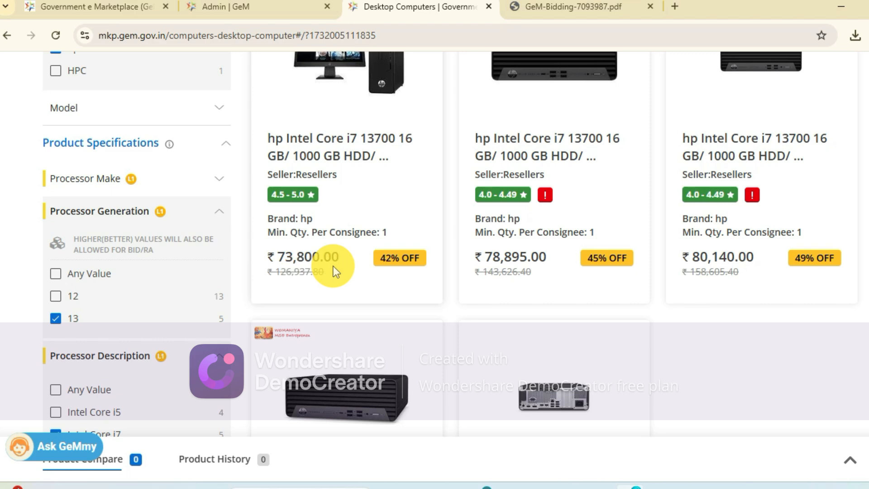
{"action": "scroll", "coordinate": [313, 272], "scroll_direction": "down", "scroll_amount": 1}
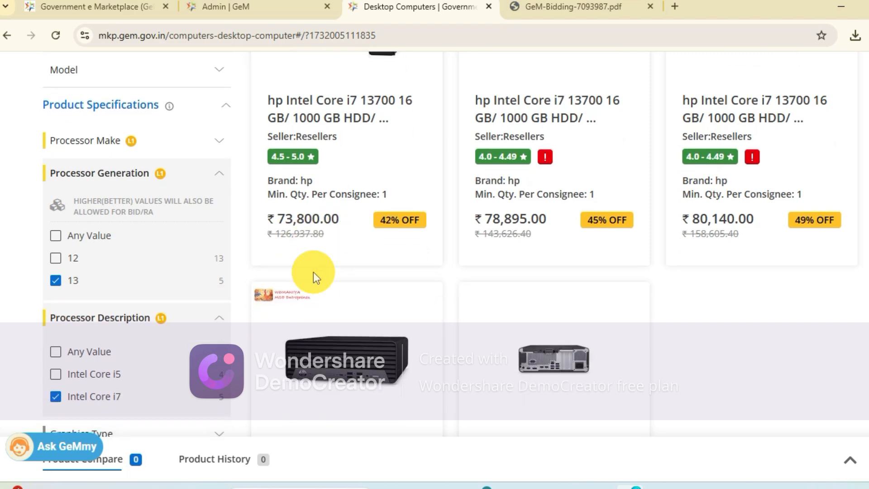
{"action": "scroll", "coordinate": [408, 240], "scroll_direction": "down", "scroll_amount": 1}
{"action": "scroll", "coordinate": [430, 240], "scroll_direction": "down", "scroll_amount": 5}
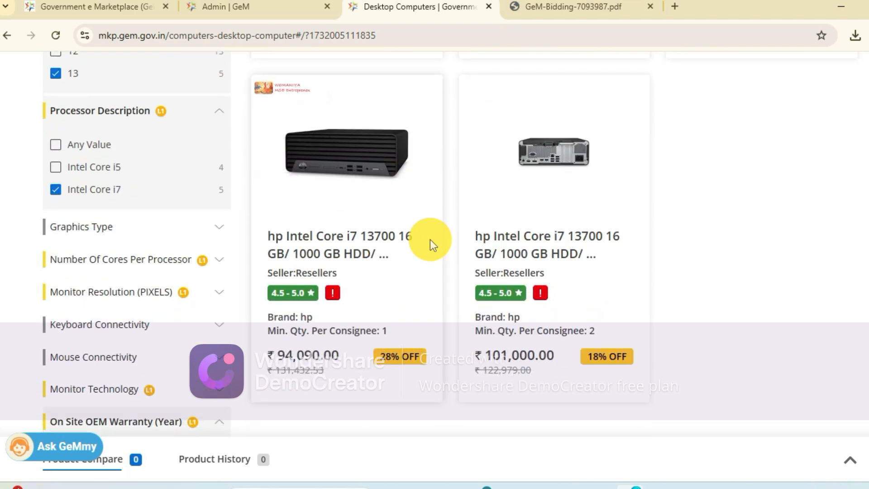
{"action": "scroll", "coordinate": [430, 239], "scroll_direction": "up", "scroll_amount": 3}
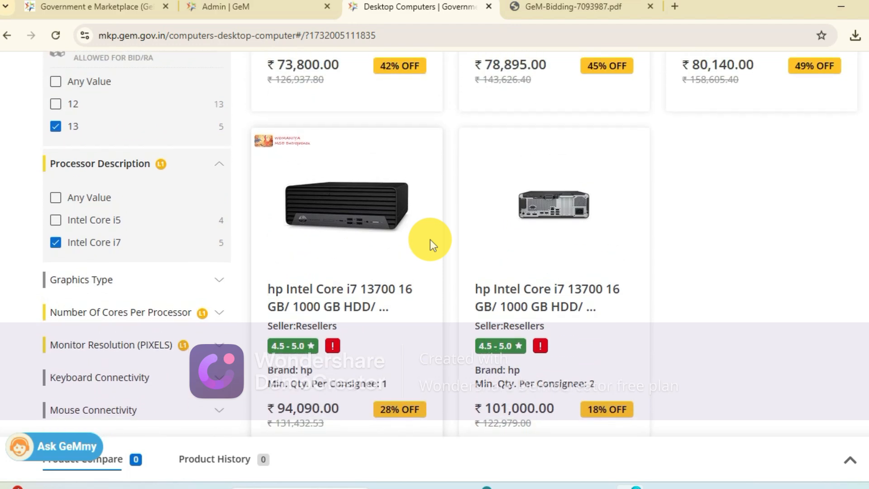
{"action": "scroll", "coordinate": [429, 239], "scroll_direction": "up", "scroll_amount": 1}
{"action": "scroll", "coordinate": [430, 240], "scroll_direction": "up", "scroll_amount": 2}
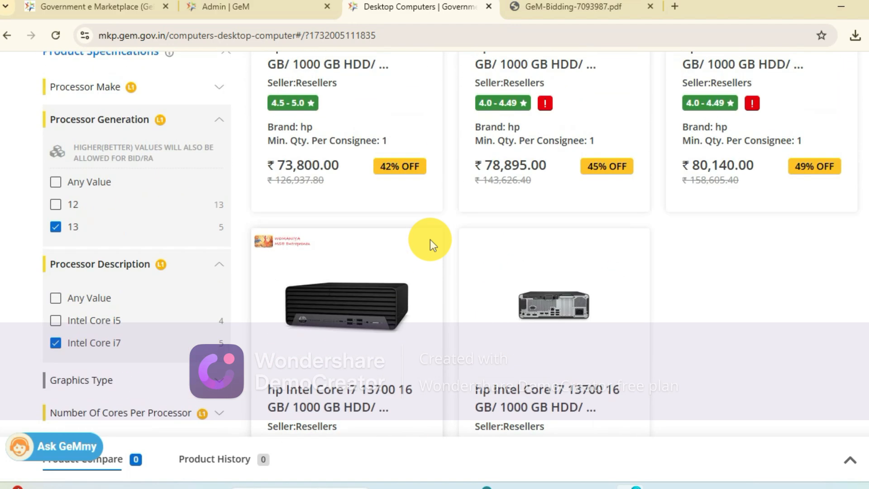
{"action": "scroll", "coordinate": [430, 239], "scroll_direction": "down", "scroll_amount": 1}
{"action": "scroll", "coordinate": [430, 240], "scroll_direction": "down", "scroll_amount": 3}
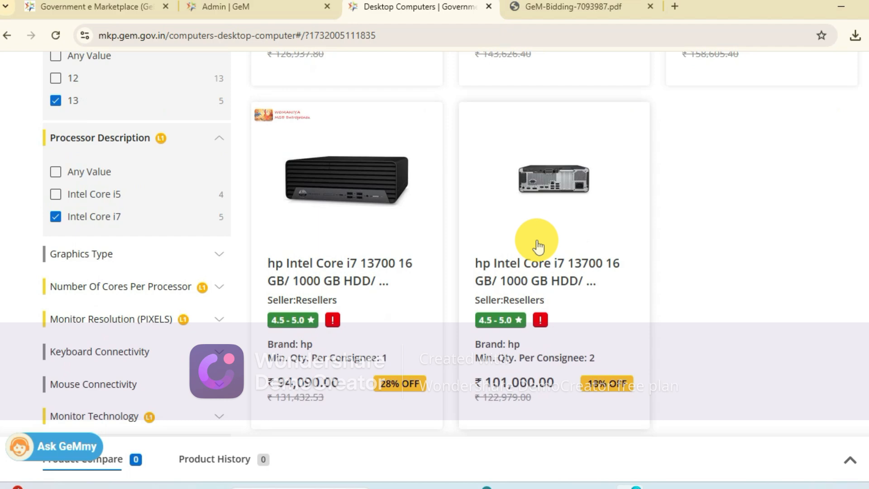
- Open the hp Intel Core i7 13700 product priced at ₹101,000.00 and select its product ID in the product details
{"action": "left_click_drag", "start_coordinate": [529, 284], "coordinate": [573, 5]}
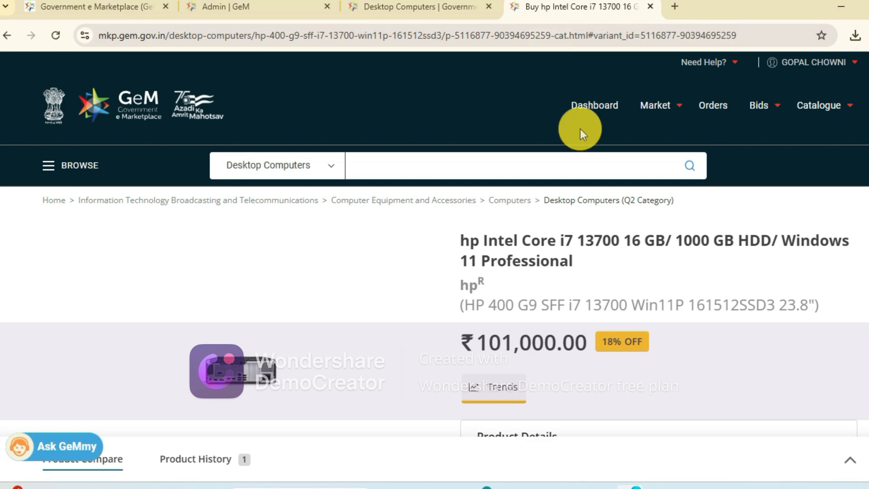
{"action": "scroll", "coordinate": [580, 129], "scroll_direction": "down", "scroll_amount": 6}
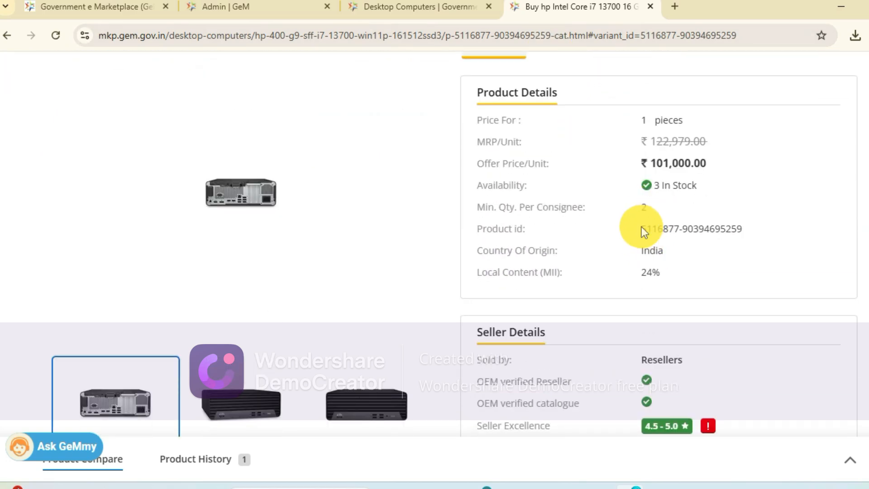
{"action": "left_click_drag", "start_coordinate": [642, 228], "coordinate": [688, 224]}
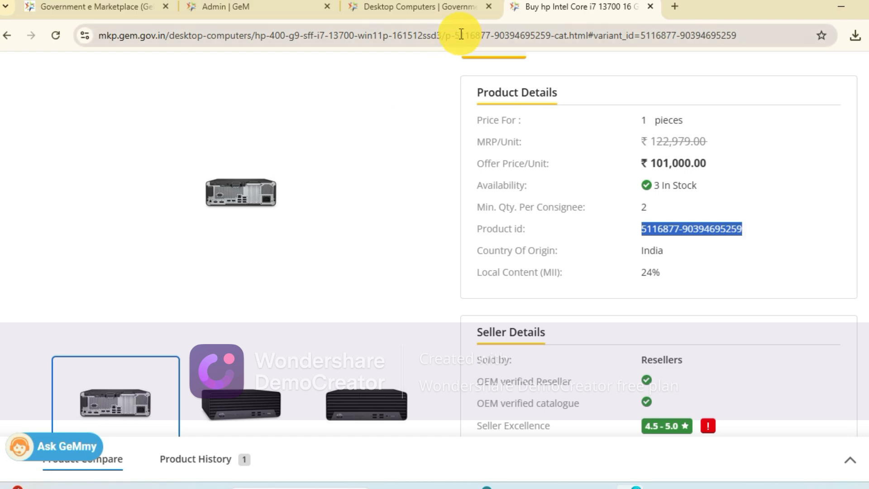
- Return to the new catalogue page, dismiss the DESKTOP category suggestions and reload the Desktop Computers form
{"action": "left_click", "coordinate": [423, 15]}
{"action": "left_click", "coordinate": [245, 5]}
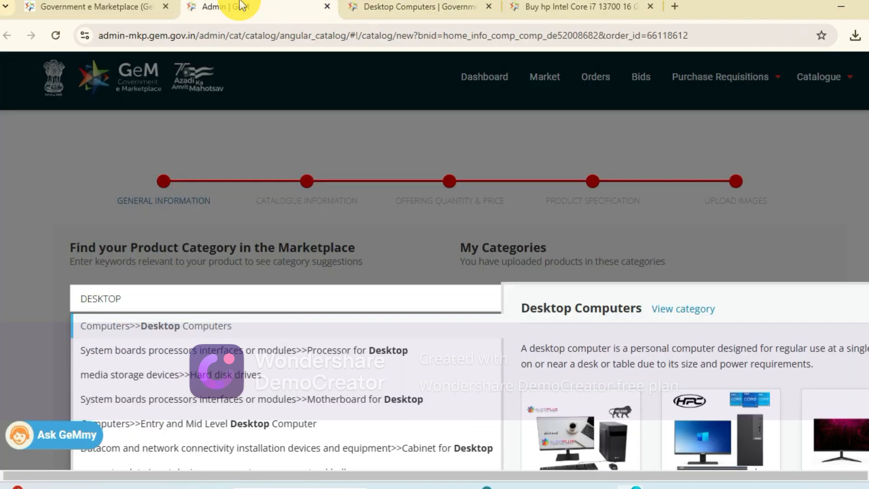
{"action": "left_click", "coordinate": [276, 218]}
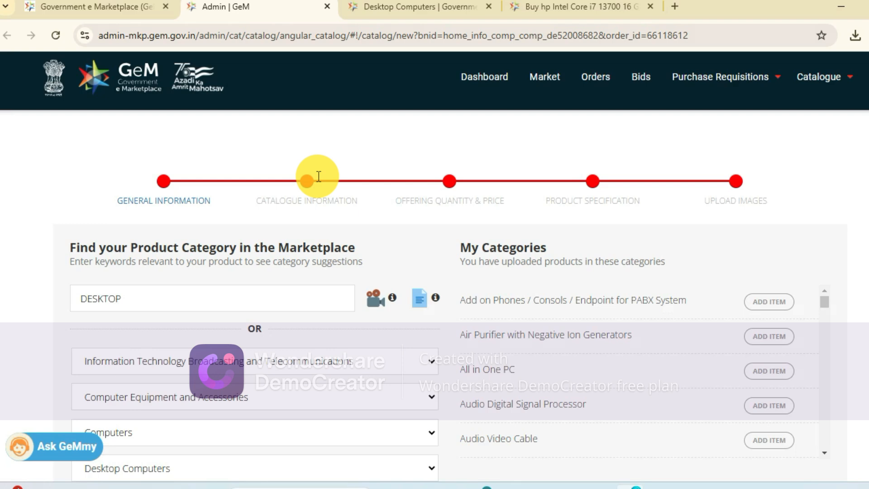
{"action": "scroll", "coordinate": [369, 294], "scroll_direction": "up", "scroll_amount": 1}
{"action": "left_click", "coordinate": [58, 36]}
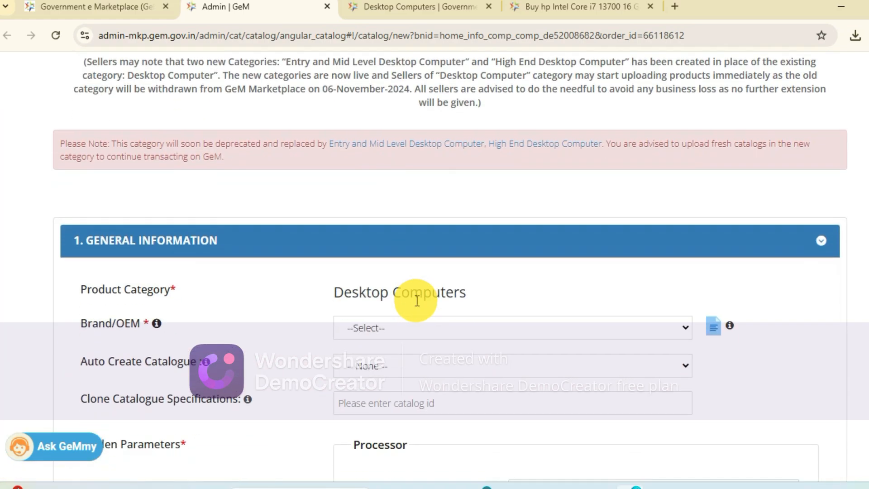
{"action": "scroll", "coordinate": [417, 300], "scroll_direction": "up", "scroll_amount": 10}
{"action": "scroll", "coordinate": [515, 391], "scroll_direction": "down", "scroll_amount": 5}
{"action": "scroll", "coordinate": [514, 390], "scroll_direction": "down", "scroll_amount": 5}
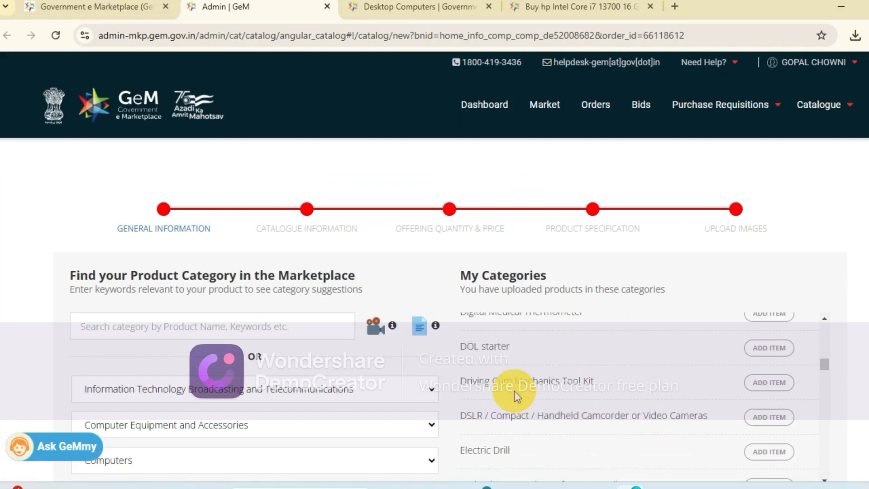
{"action": "scroll", "coordinate": [458, 422], "scroll_direction": "up", "scroll_amount": 10}
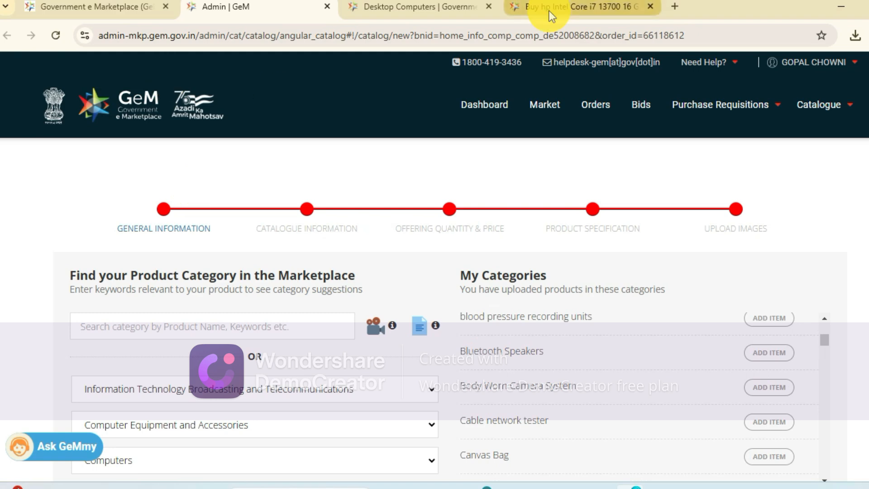
- Move the GeM home page tab between the Desktop Computers listing and the hp product page
{"action": "left_click", "coordinate": [92, 8]}
{"action": "left_click_drag", "start_coordinate": [420, 133], "coordinate": [511, 187]}
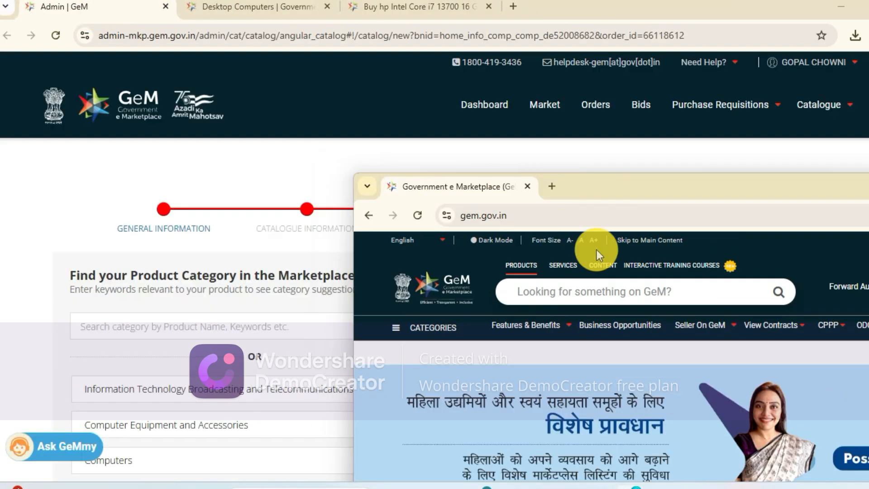
{"action": "left_click_drag", "start_coordinate": [436, 186], "coordinate": [436, 6]}
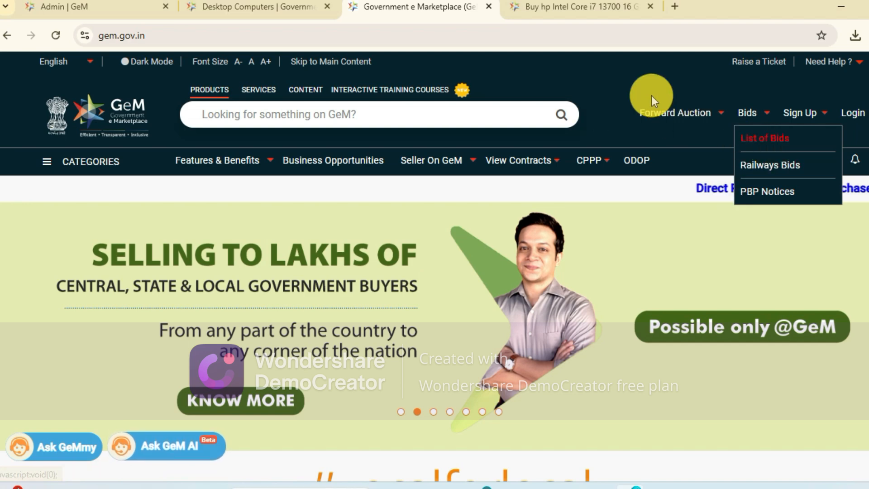
- Log in to the seller dashboard and reopen the downloaded bid document GeM-Bidding-7093987.pdf
{"action": "left_click", "coordinate": [855, 113]}
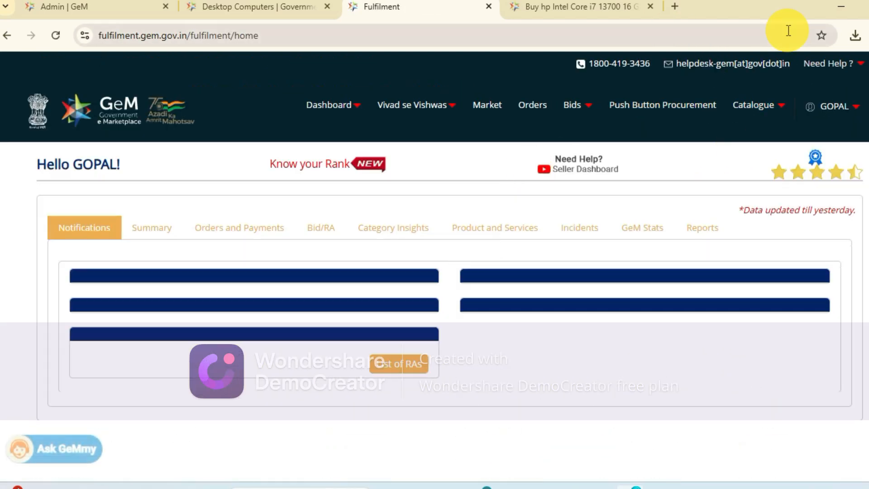
{"action": "left_click", "coordinate": [855, 35]}
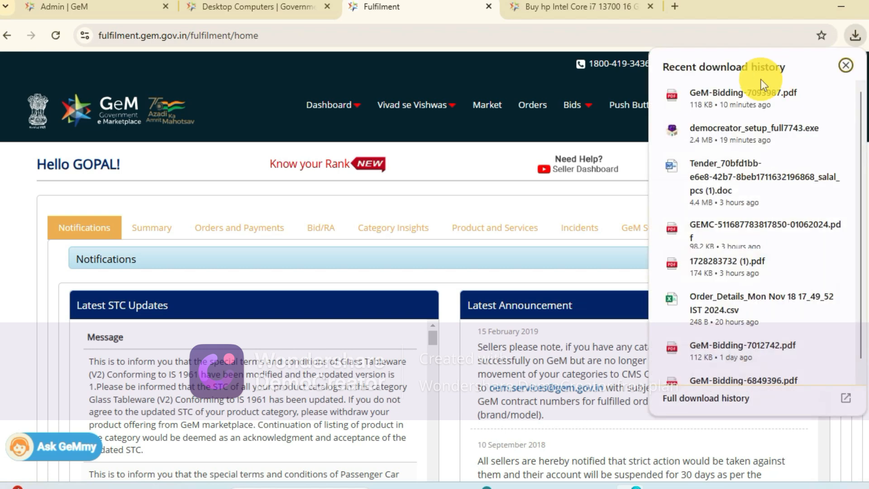
{"action": "left_click", "coordinate": [748, 86]}
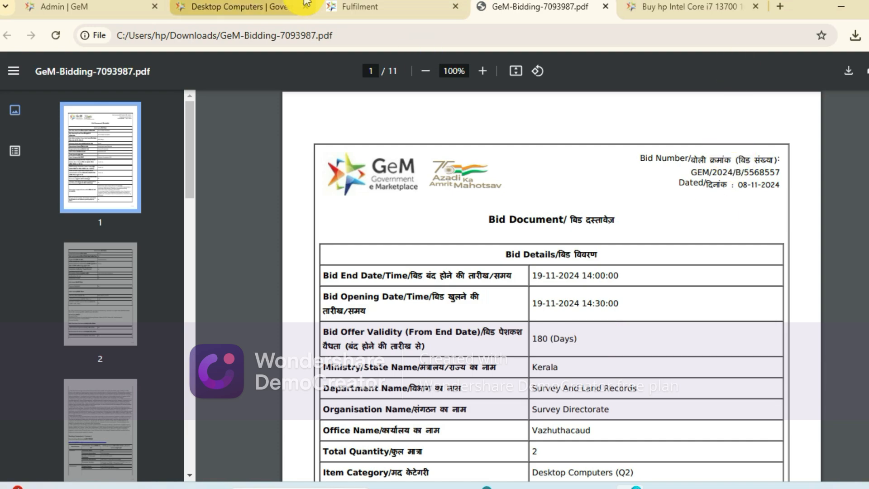
- Open the list of bids from the seller dashboard and set up an Exact Bid Search starting with GEM/2024/B/
{"action": "left_click", "coordinate": [362, 4]}
{"action": "mouse_move", "coordinate": [575, 107]}
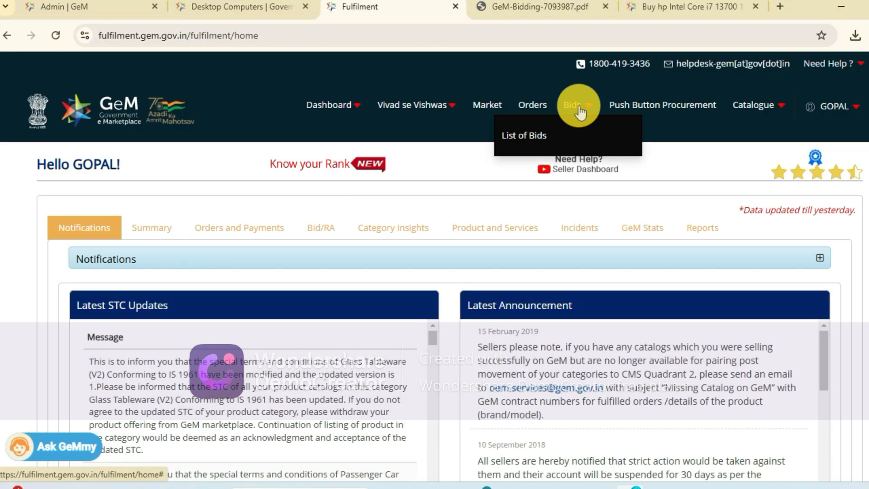
{"action": "left_click", "coordinate": [518, 137]}
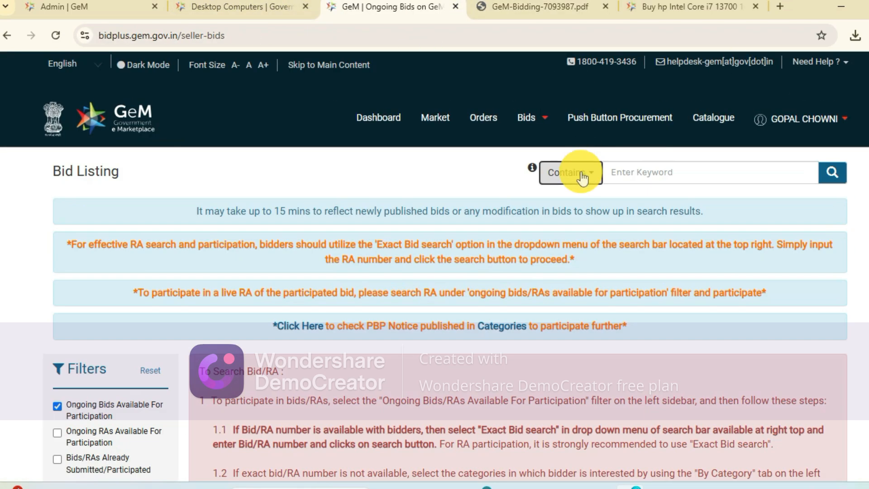
{"action": "left_click", "coordinate": [573, 172]}
{"action": "left_click", "coordinate": [579, 255]}
{"action": "left_click", "coordinate": [663, 163]}
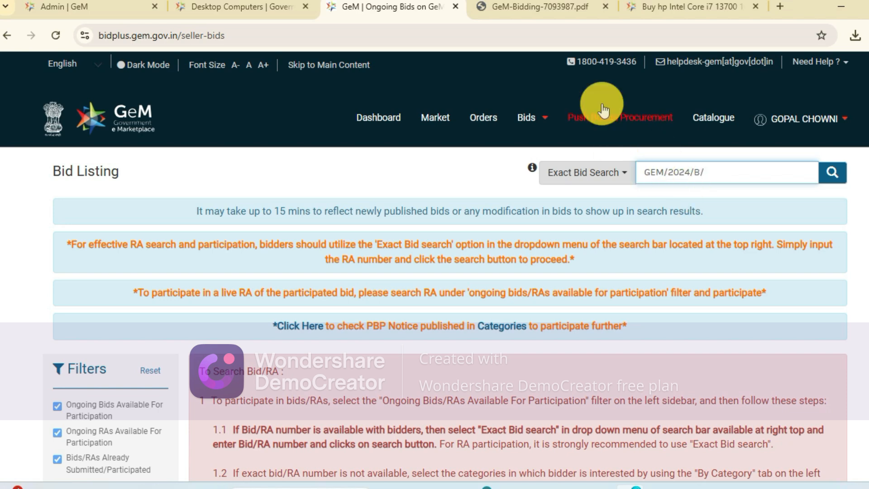
- Check the bid number in the bid PDF and search the bid listing for GEM/2024/B/5568557
{"action": "left_click", "coordinate": [571, 10]}
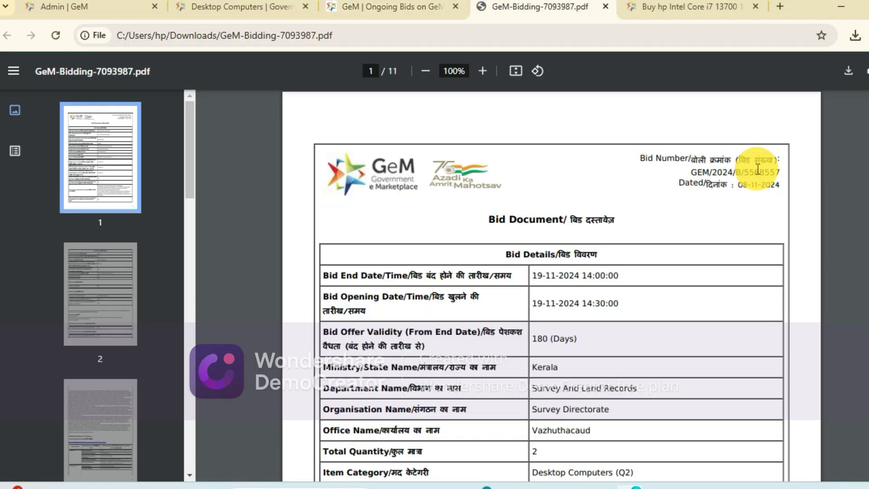
{"action": "left_click", "coordinate": [364, 7]}
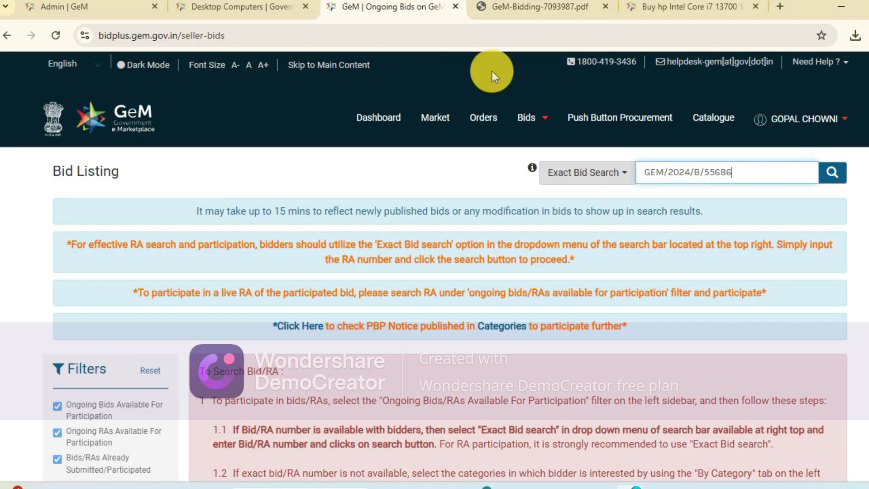
{"action": "key", "text": "Return"}
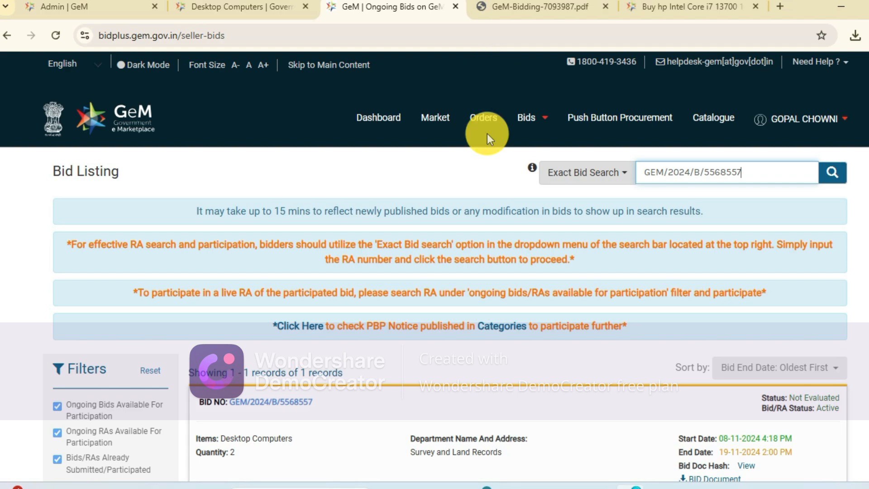
- Review the found desktop computer bid's record for its status, dates, evaluation stages and participation option
{"action": "scroll", "coordinate": [446, 225], "scroll_direction": "down", "scroll_amount": 5}
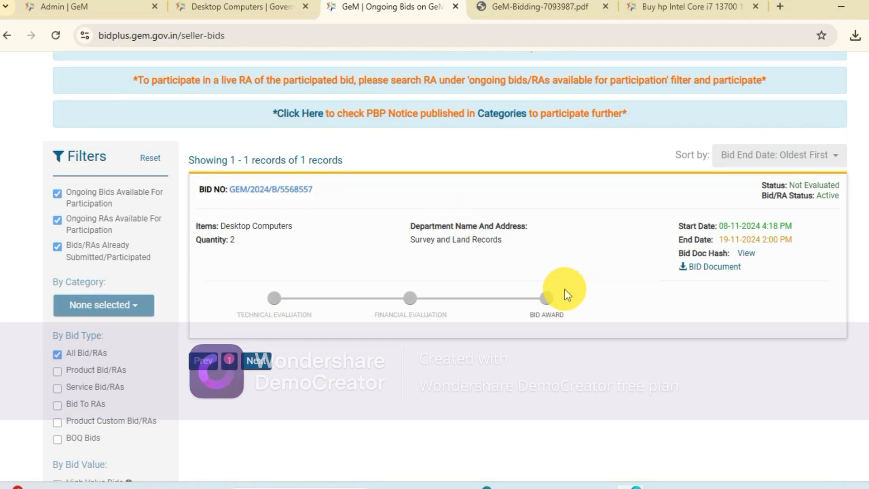
{"action": "scroll", "coordinate": [565, 288], "scroll_direction": "up", "scroll_amount": 5}
{"action": "scroll", "coordinate": [558, 323], "scroll_direction": "down", "scroll_amount": 3}
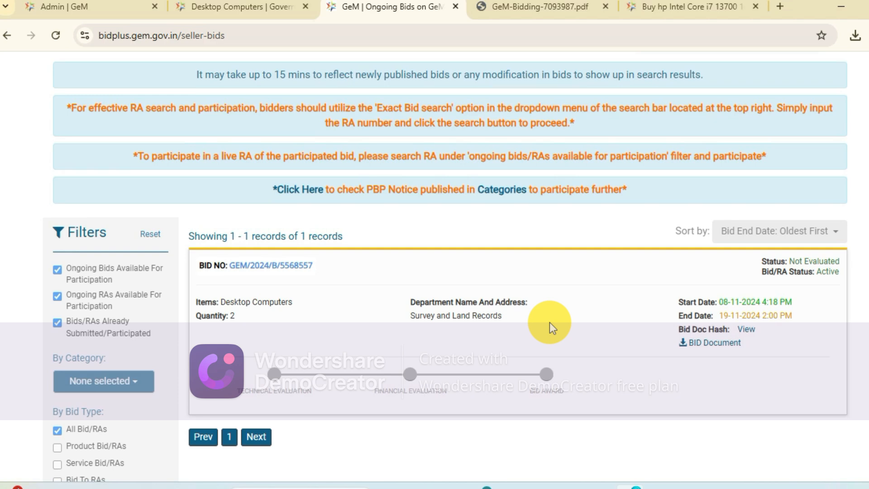
{"action": "scroll", "coordinate": [549, 322], "scroll_direction": "up", "scroll_amount": 3}
{"action": "scroll", "coordinate": [549, 322], "scroll_direction": "down", "scroll_amount": 3}
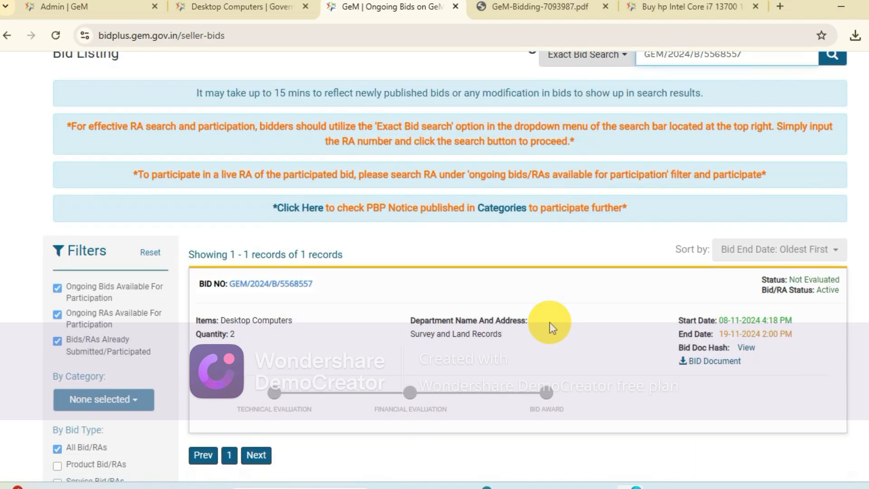
{"action": "scroll", "coordinate": [550, 322], "scroll_direction": "up", "scroll_amount": 3}
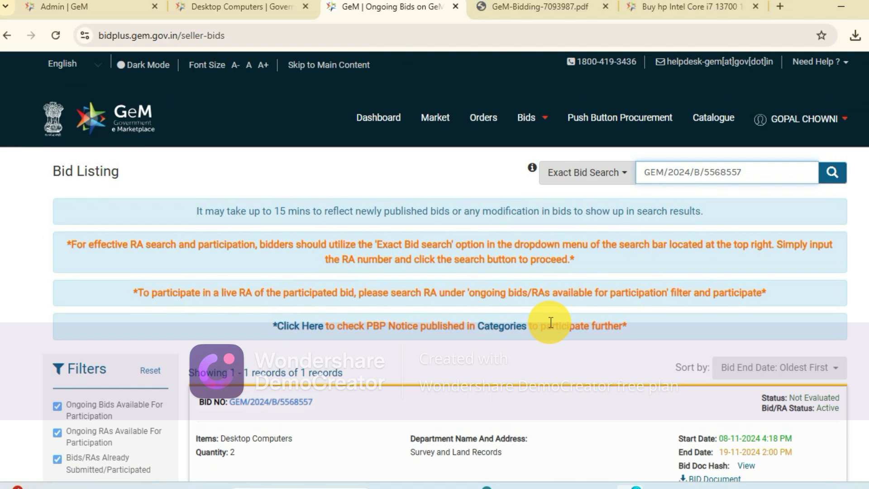
- Detach the bid listing from the browser window and place the catalogue upload page directly after the Desktop Computers page
{"action": "scroll", "coordinate": [549, 322], "scroll_direction": "down", "scroll_amount": 5}
{"action": "scroll", "coordinate": [549, 322], "scroll_direction": "up", "scroll_amount": 3}
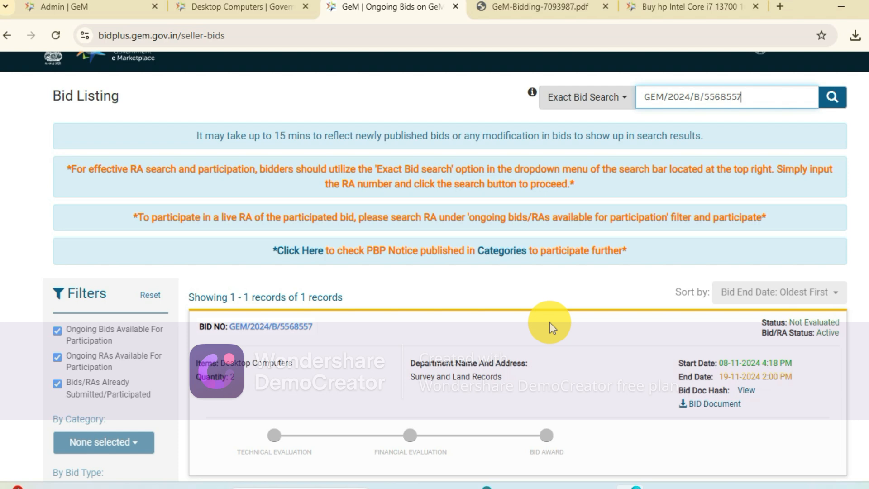
{"action": "left_click", "coordinate": [263, 6]}
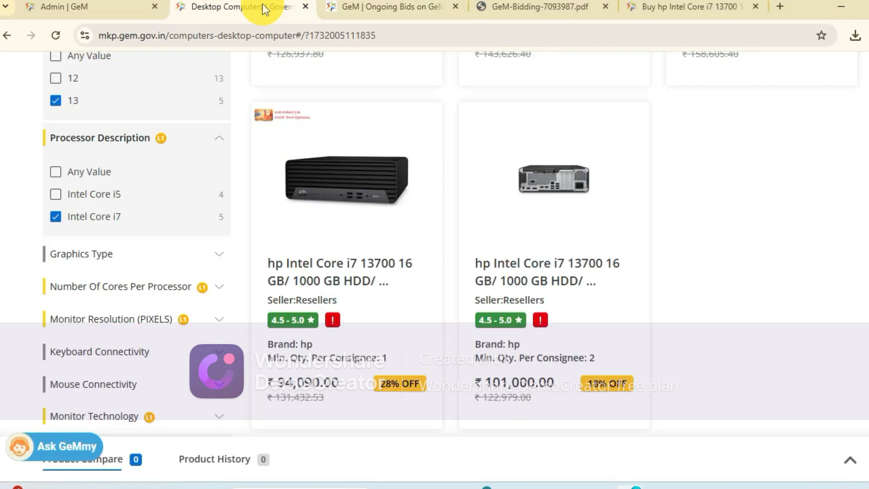
{"action": "left_click_drag", "start_coordinate": [389, 6], "coordinate": [300, 186]}
{"action": "left_click_drag", "start_coordinate": [93, 8], "coordinate": [438, 171]}
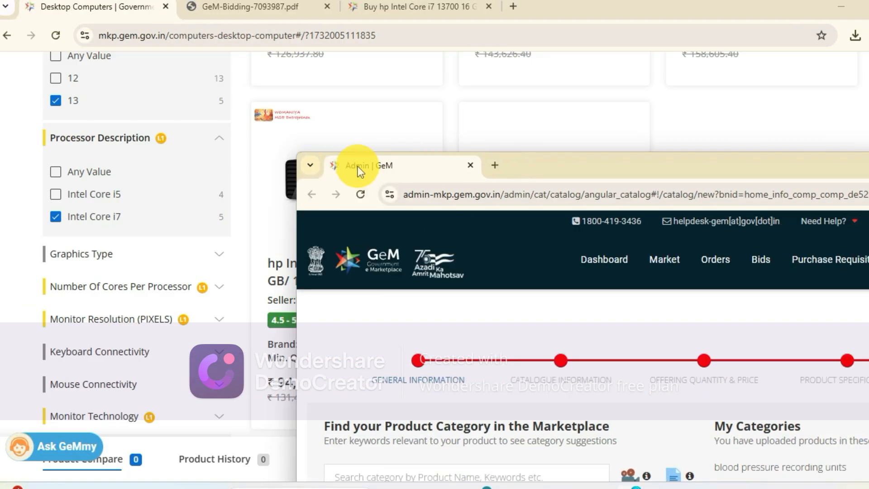
{"action": "left_click_drag", "start_coordinate": [357, 167], "coordinate": [184, 6]}
- Search the marketplace categories for DESKTOP and choose Desktop Computers for the new catalogue
{"action": "left_click", "coordinate": [233, 317]}
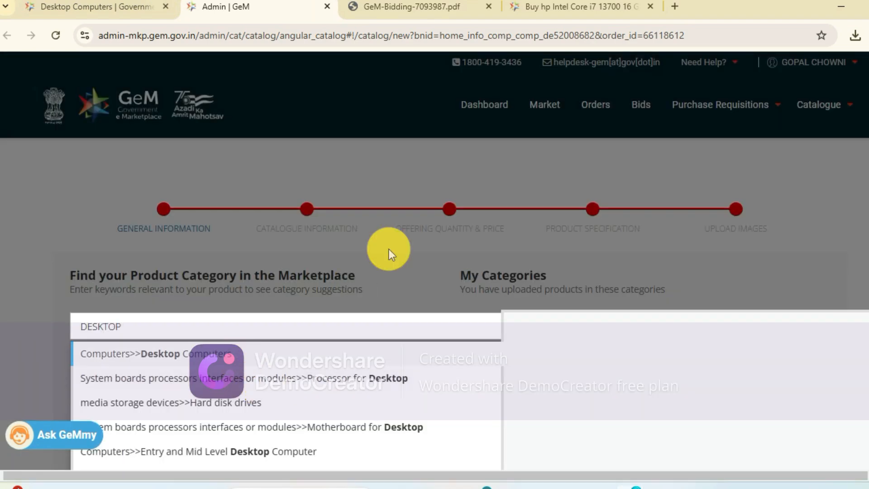
{"action": "scroll", "coordinate": [382, 294], "scroll_direction": "down", "scroll_amount": 7}
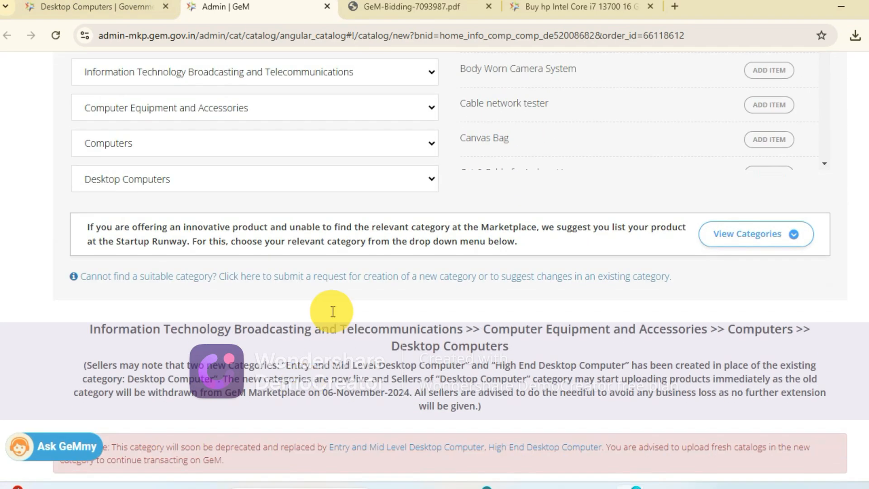
{"action": "scroll", "coordinate": [379, 314], "scroll_direction": "down", "scroll_amount": 10}
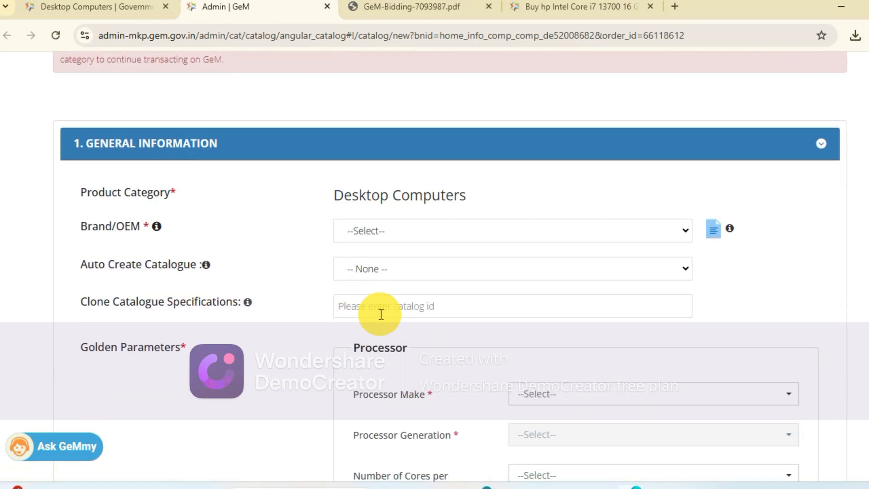
{"action": "left_click", "coordinate": [438, 172]}
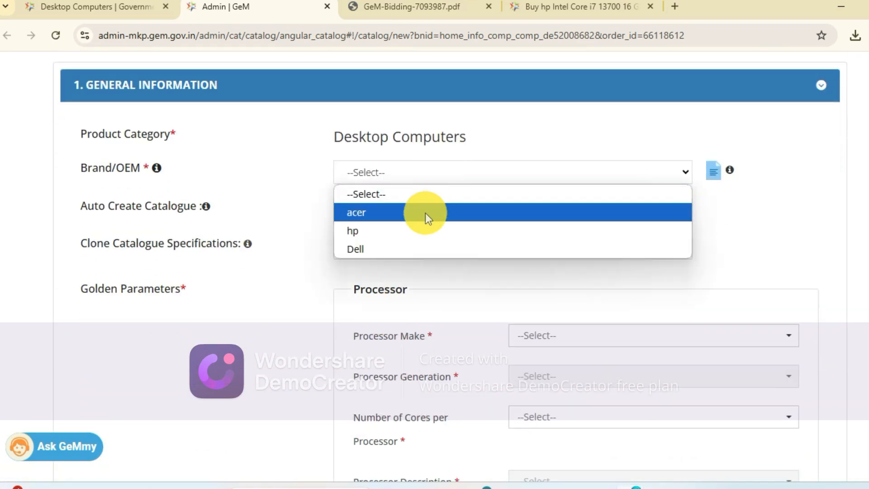
{"action": "left_click", "coordinate": [416, 229]}
{"action": "left_click", "coordinate": [401, 216]}
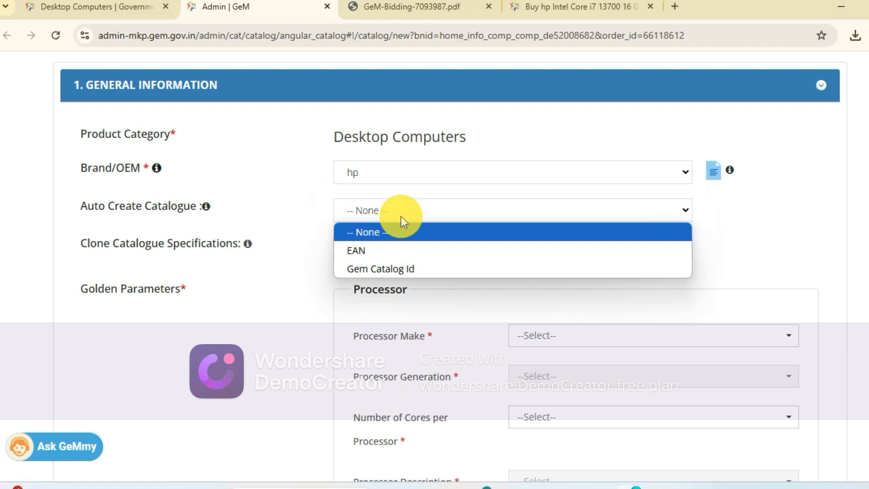
{"action": "left_click", "coordinate": [389, 268]}
{"action": "left_click", "coordinate": [410, 244]}
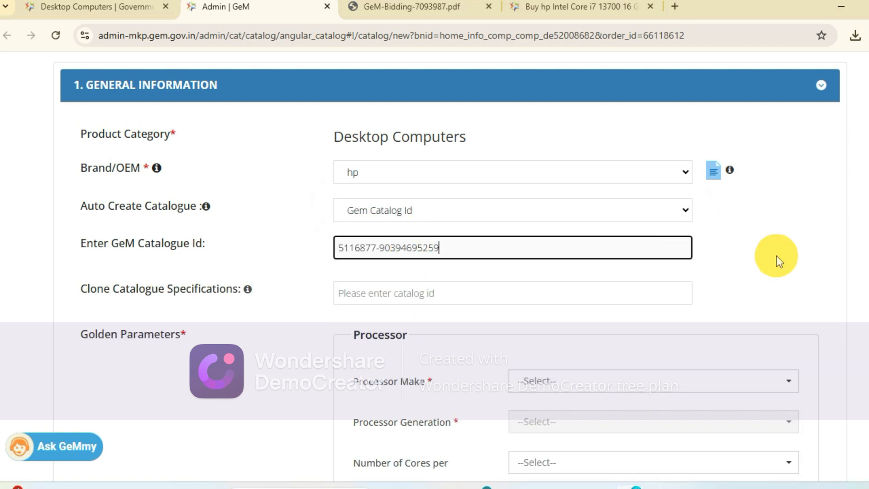
- Clear the entered GeM catalogue ID
{"action": "key", "text": "ctrl+a"}
{"action": "key", "text": "BackSpace"}
{"action": "left_click", "coordinate": [799, 8]}
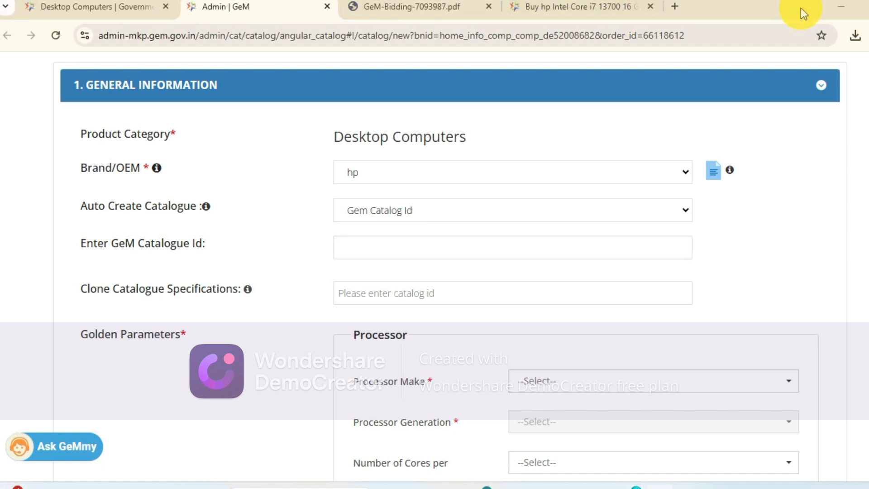
{"action": "scroll", "coordinate": [385, 163], "scroll_direction": "up", "scroll_amount": 2}
{"action": "left_click", "coordinate": [390, 246]}
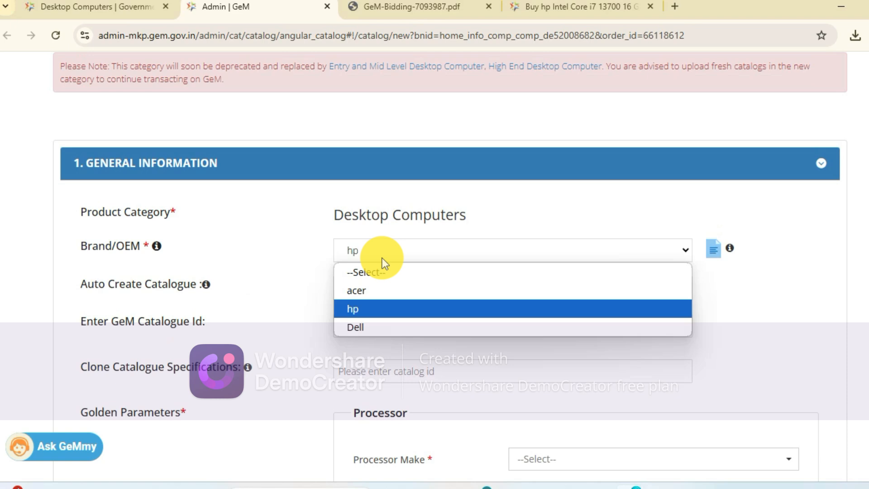
{"action": "left_click", "coordinate": [362, 311]}
{"action": "left_click", "coordinate": [412, 298]}
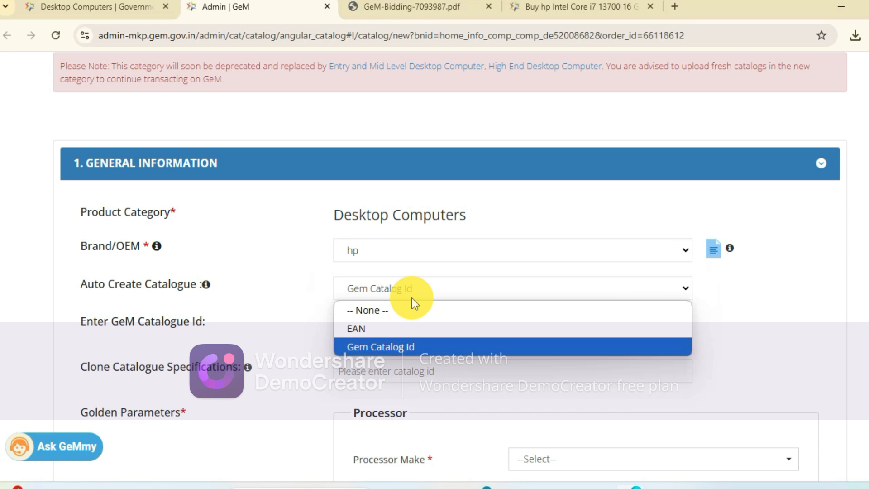
{"action": "left_click", "coordinate": [383, 347]}
{"action": "left_click", "coordinate": [395, 326]}
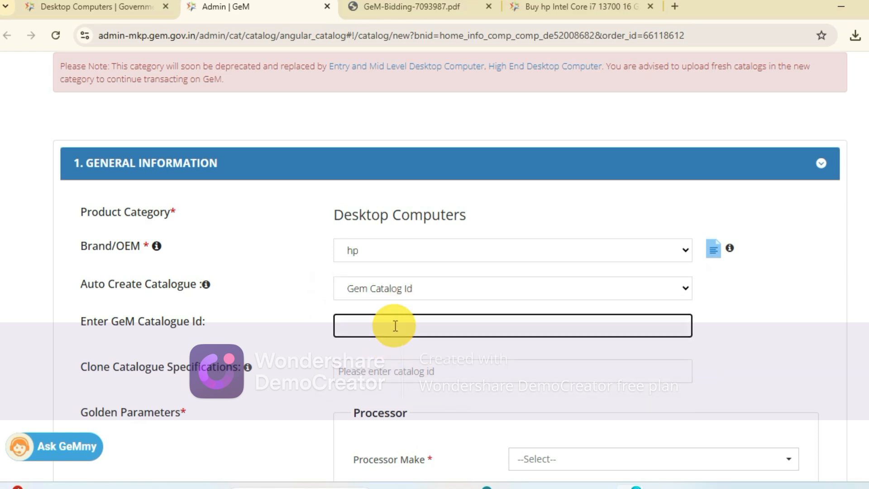
{"action": "left_click", "coordinate": [732, 333]}
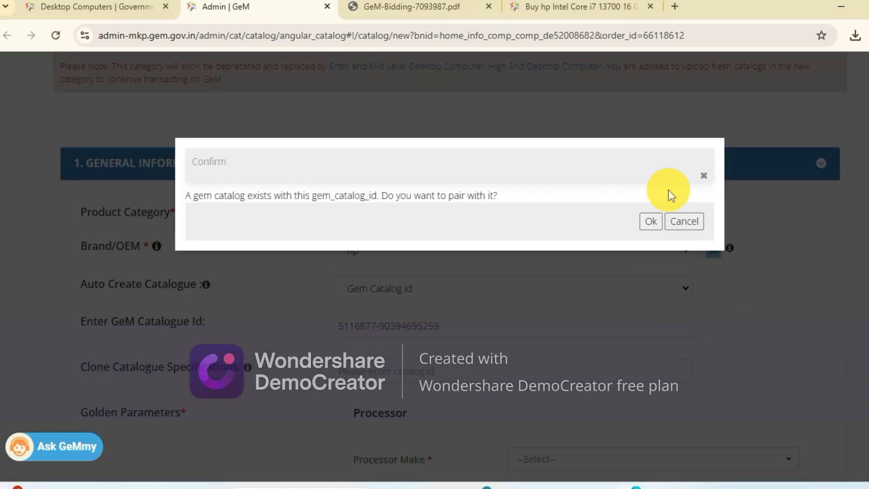
{"action": "left_click", "coordinate": [651, 224]}
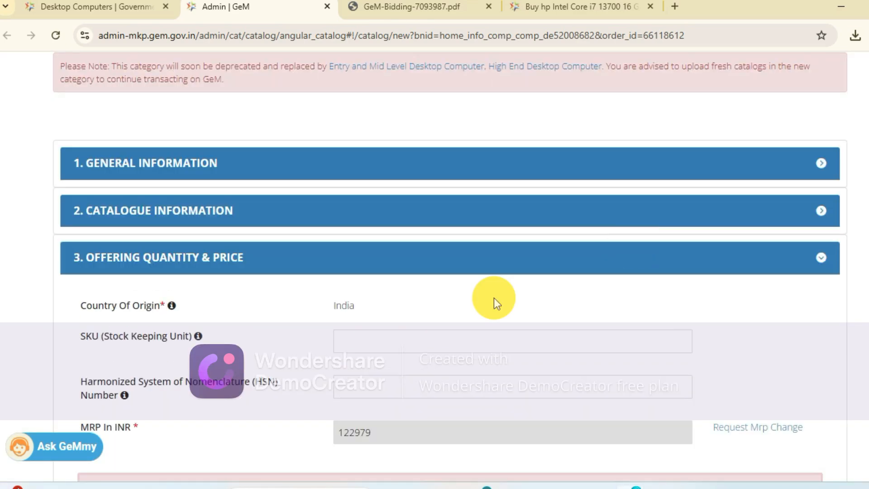
- Select the reseller authorization number for the hp product in the offering details
{"action": "scroll", "coordinate": [477, 290], "scroll_direction": "down", "scroll_amount": 2}
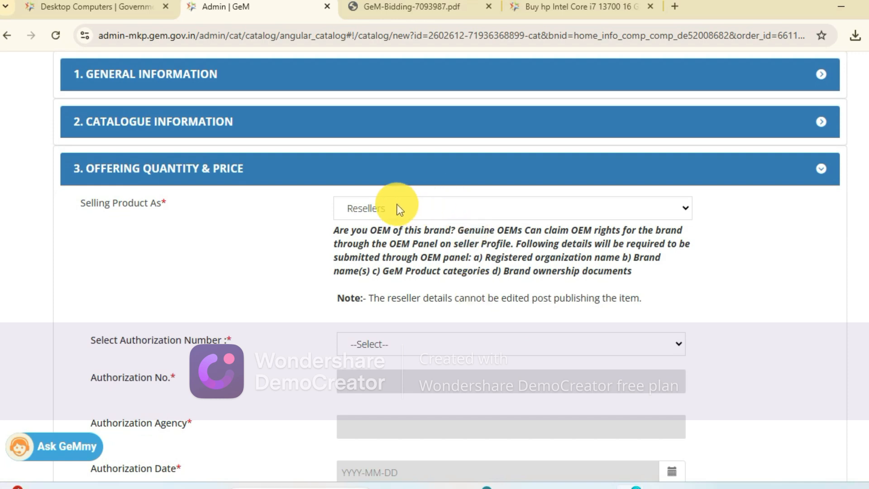
{"action": "left_click", "coordinate": [376, 346]}
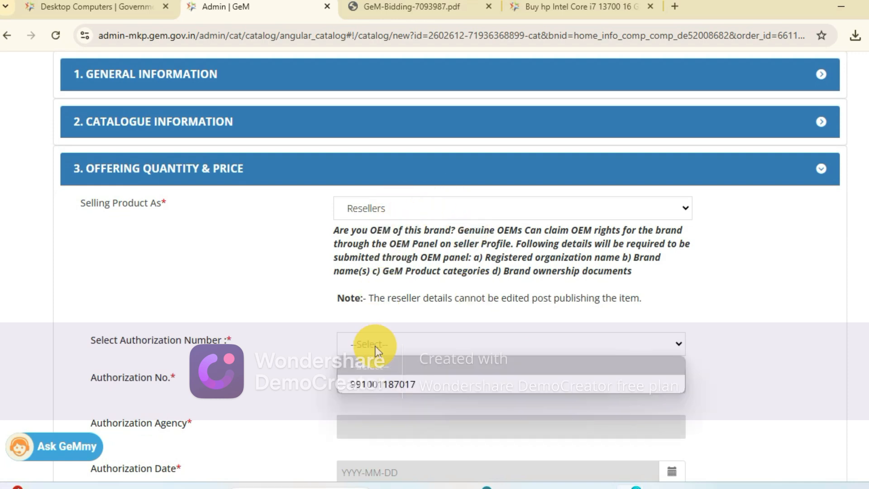
{"action": "left_click", "coordinate": [369, 384]}
- Try an offer price including tax and duties of 116999 INR
{"action": "scroll", "coordinate": [370, 376], "scroll_direction": "down", "scroll_amount": 5}
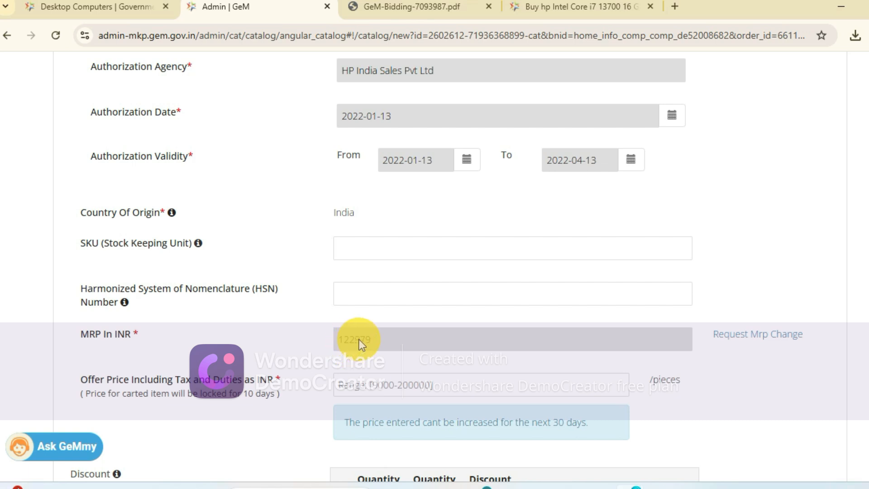
{"action": "left_click", "coordinate": [368, 380]}
{"action": "scroll", "coordinate": [416, 369], "scroll_direction": "down", "scroll_amount": 2}
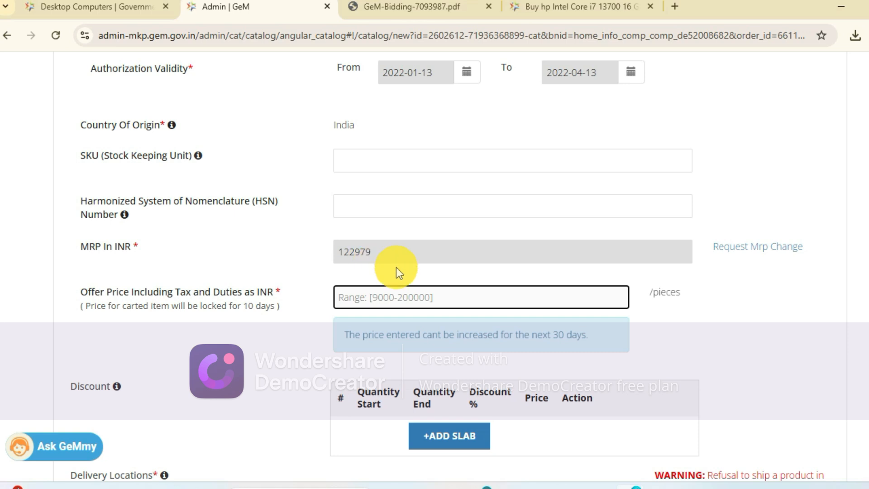
{"action": "type", "text": "16"}
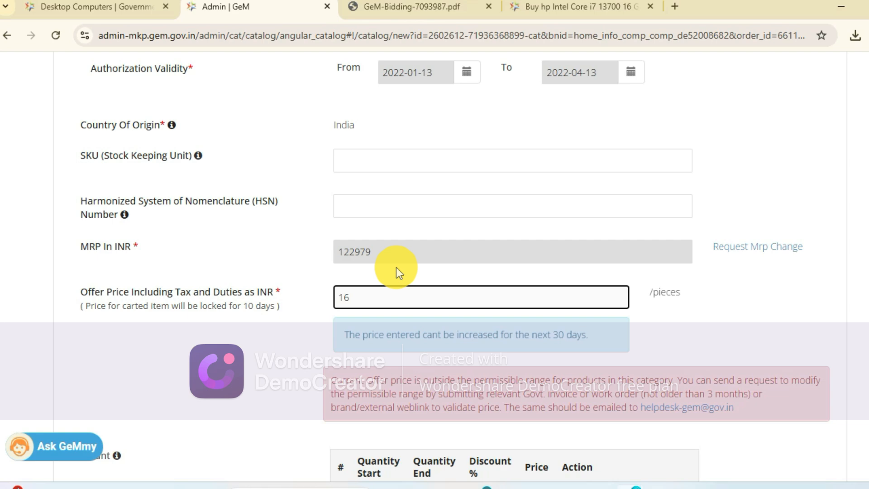
{"action": "key", "text": "BackSpace"}
{"action": "key", "text": "BackSpace"}
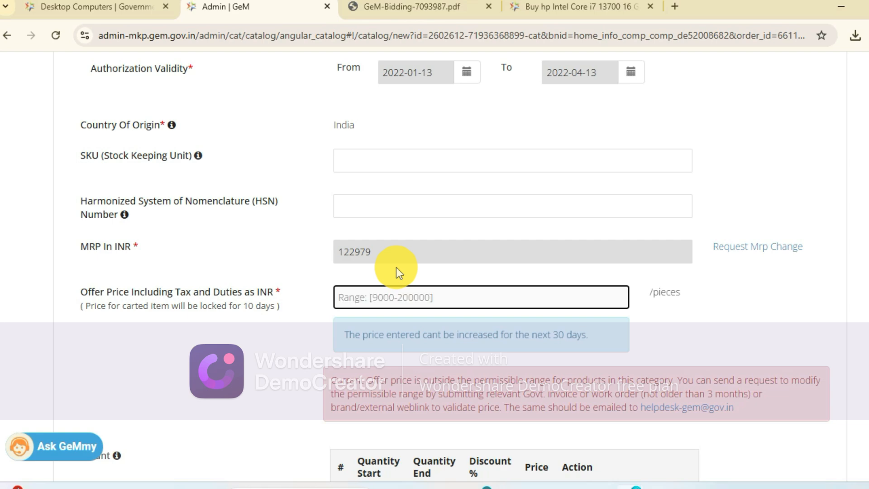
{"action": "type", "text": "116999"}
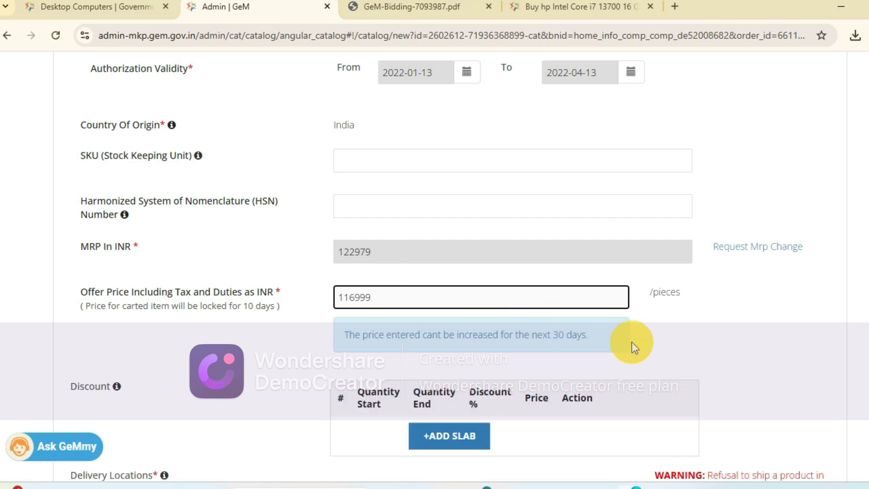
{"action": "left_click", "coordinate": [657, 341]}
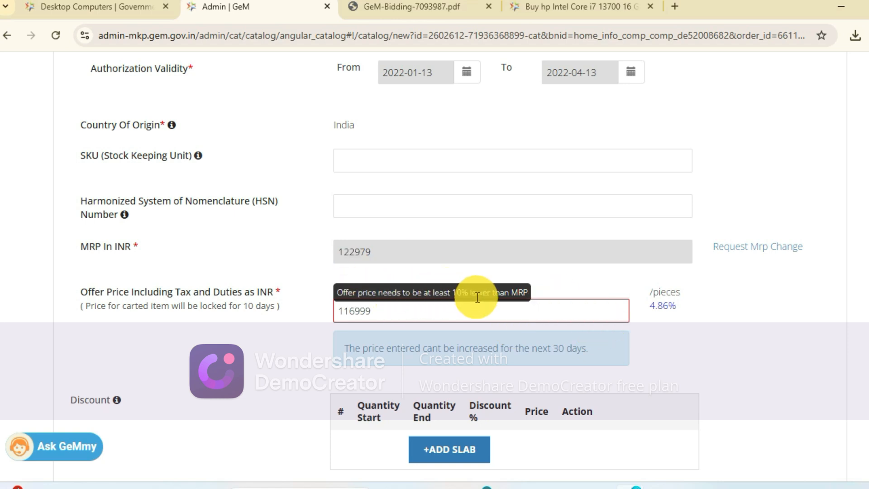
- Lower the offer price to 11299 INR and correct it to 111299 INR
{"action": "left_click", "coordinate": [418, 304]}
{"action": "key", "text": "BackSpace"}
{"action": "key", "text": "BackSpace"}
{"action": "key", "text": "BackSpace"}
{"action": "key", "text": "BackSpace"}
{"action": "key", "text": "BackSpace"}
{"action": "type", "text": "1299"}
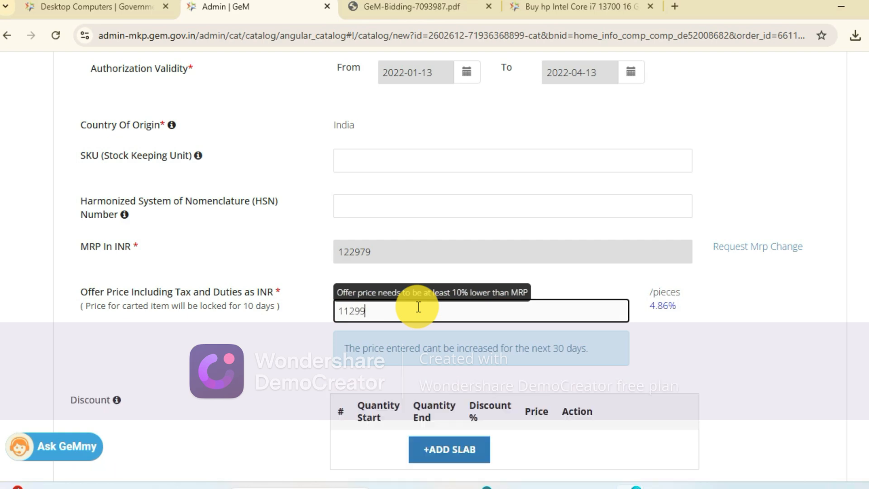
{"action": "left_click", "coordinate": [717, 347]}
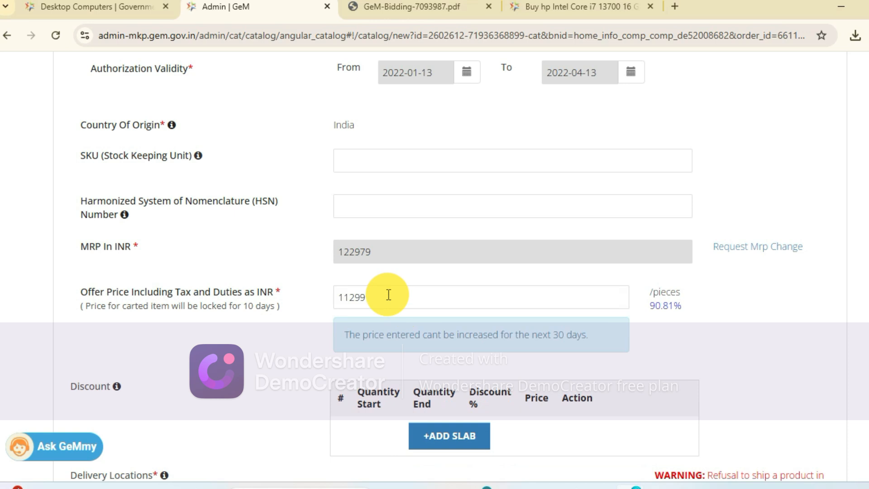
{"action": "left_click", "coordinate": [346, 298]}
{"action": "type", "text": "1"}
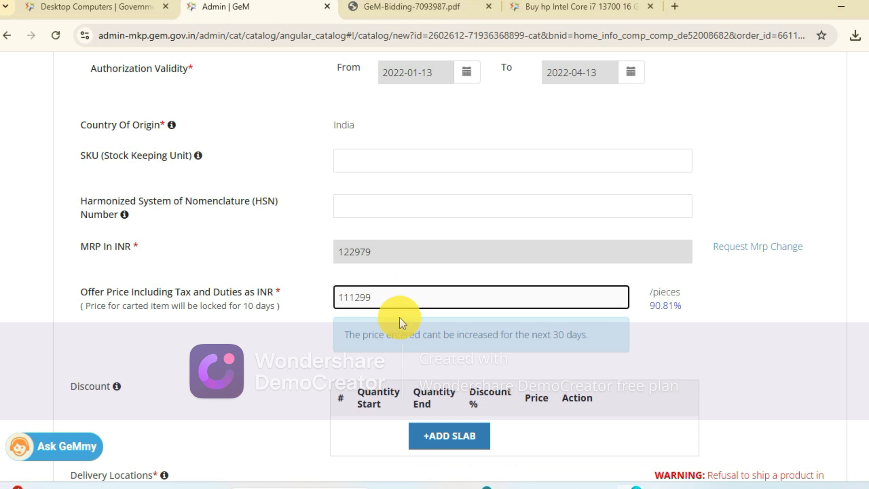
{"action": "left_click", "coordinate": [758, 313]}
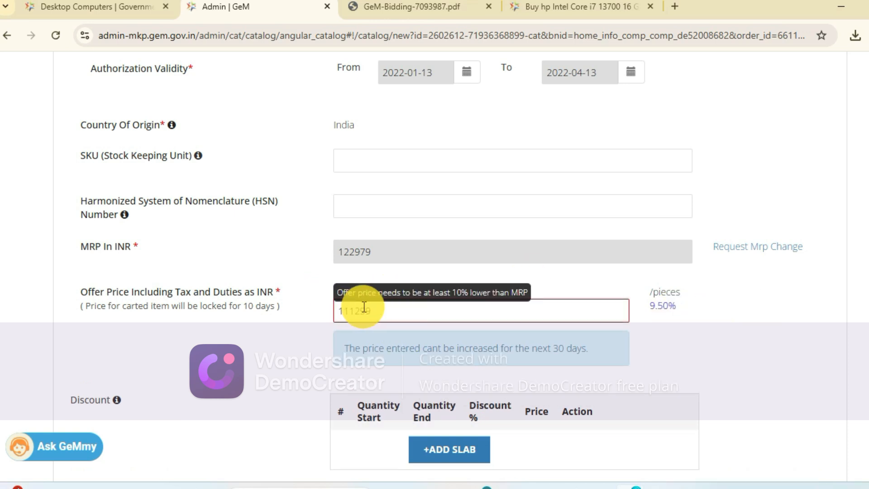
- Change the offer price to 101299 INR
{"action": "left_click", "coordinate": [347, 311]}
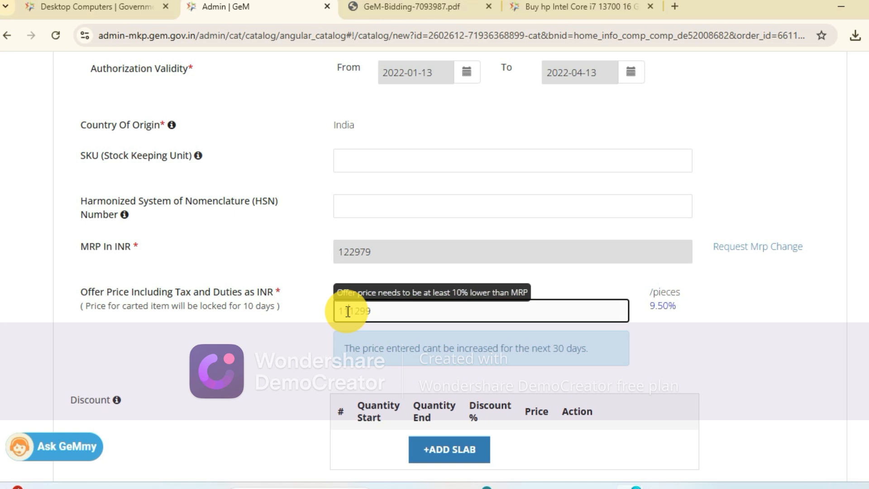
{"action": "type", "text": "0"}
{"action": "left_click", "coordinate": [753, 357]}
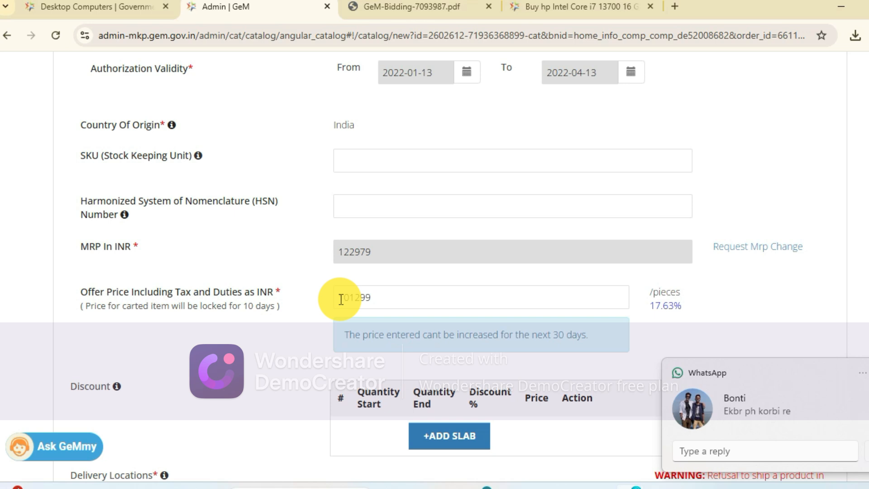
- Try an offer price of 111000 INR
{"action": "left_click", "coordinate": [376, 297]}
{"action": "key", "text": "BackSpace"}
{"action": "key", "text": "BackSpace"}
{"action": "key", "text": "BackSpace"}
{"action": "key", "text": "BackSpace"}
{"action": "key", "text": "BackSpace"}
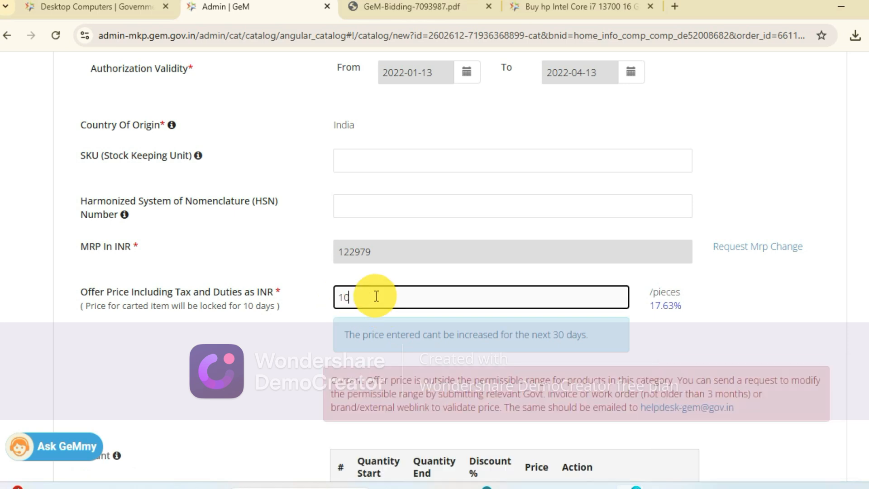
{"action": "type", "text": "111"}
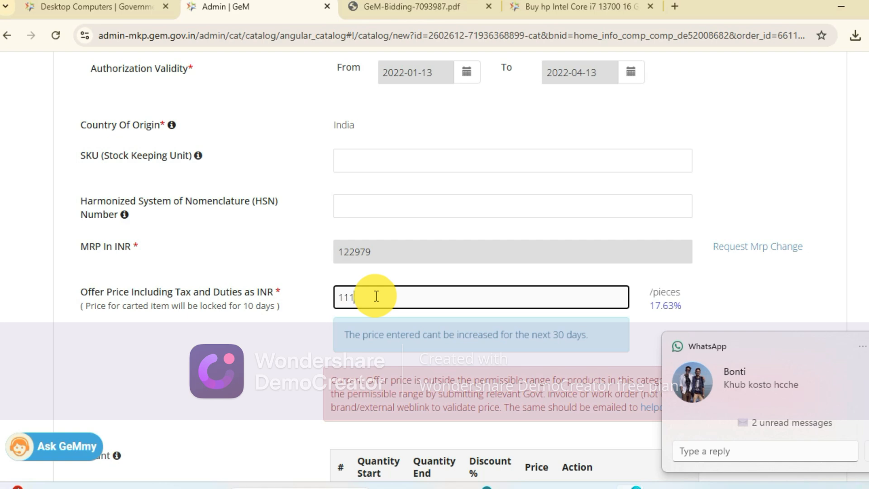
{"action": "type", "text": "000"}
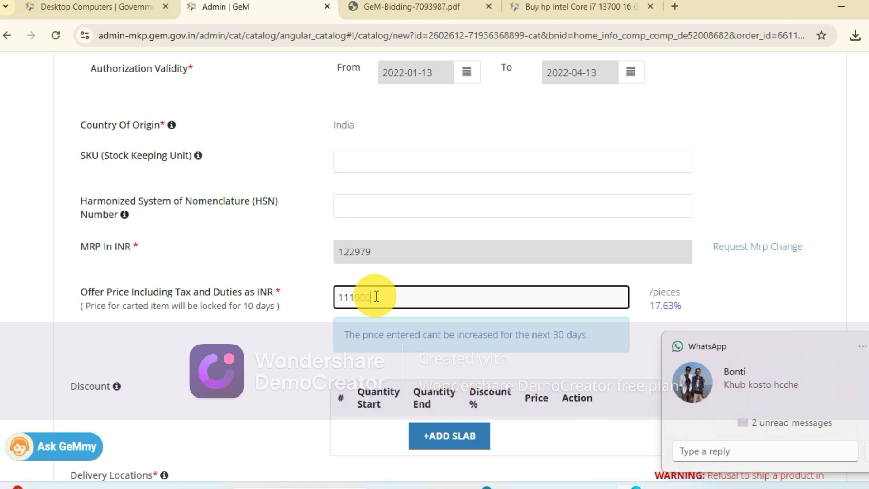
{"action": "left_click", "coordinate": [780, 302]}
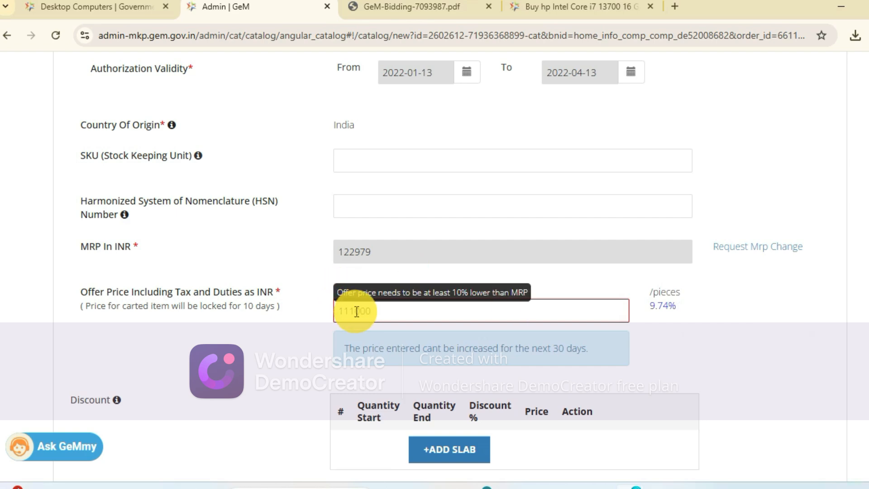
- Set the offer price including tax and duties to 110599 INR
{"action": "left_click_drag", "start_coordinate": [354, 310], "coordinate": [378, 311]}
{"action": "key", "text": "BackSpace"}
{"action": "key", "text": "BackSpace"}
{"action": "type", "text": "0599"}
{"action": "left_click", "coordinate": [776, 300]}
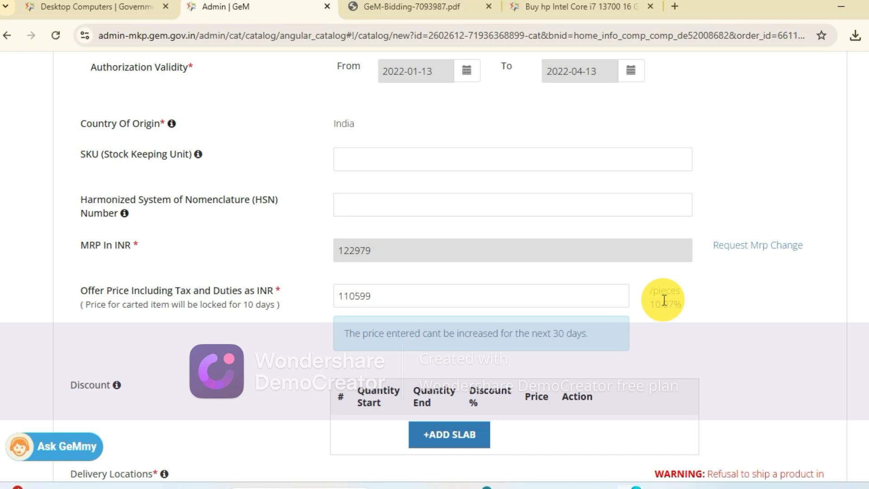
{"action": "scroll", "coordinate": [663, 300], "scroll_direction": "down", "scroll_amount": 1}
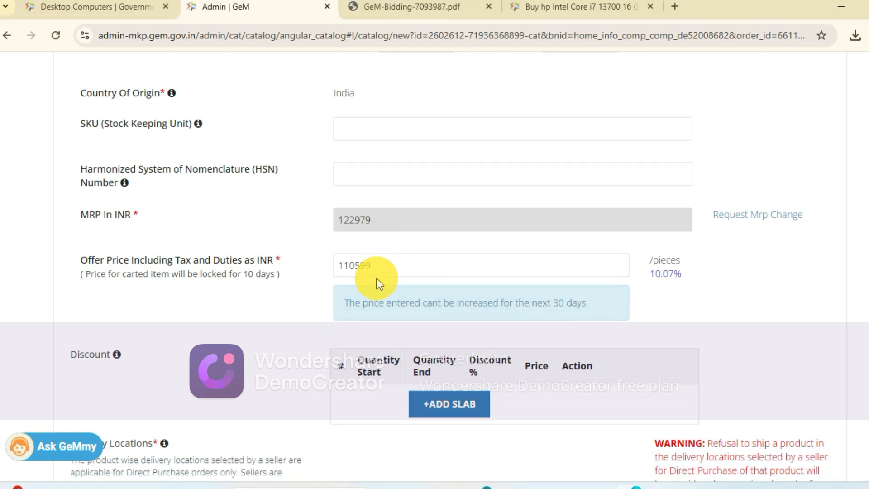
- Select Delhi, Uttarakhand and Uttar Pradesh as the delivery states for the offered desktop computer
{"action": "left_click_drag", "start_coordinate": [384, 262], "coordinate": [350, 265]}
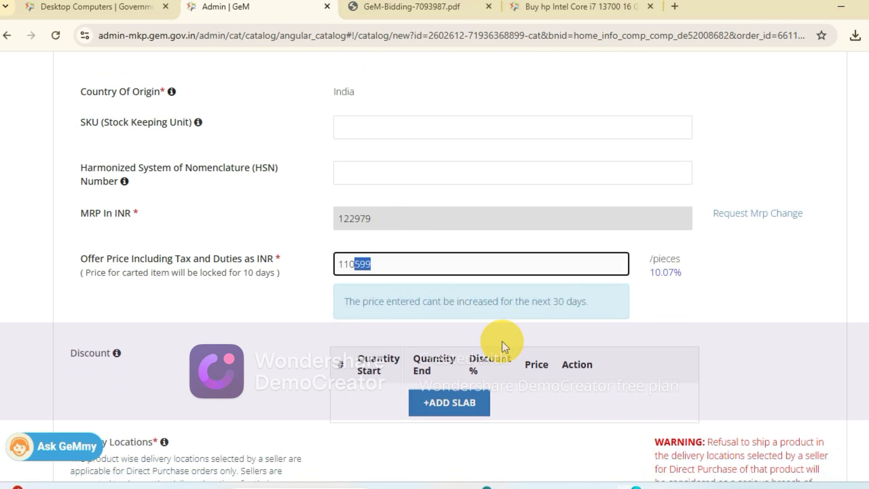
{"action": "scroll", "coordinate": [501, 342], "scroll_direction": "down", "scroll_amount": 10}
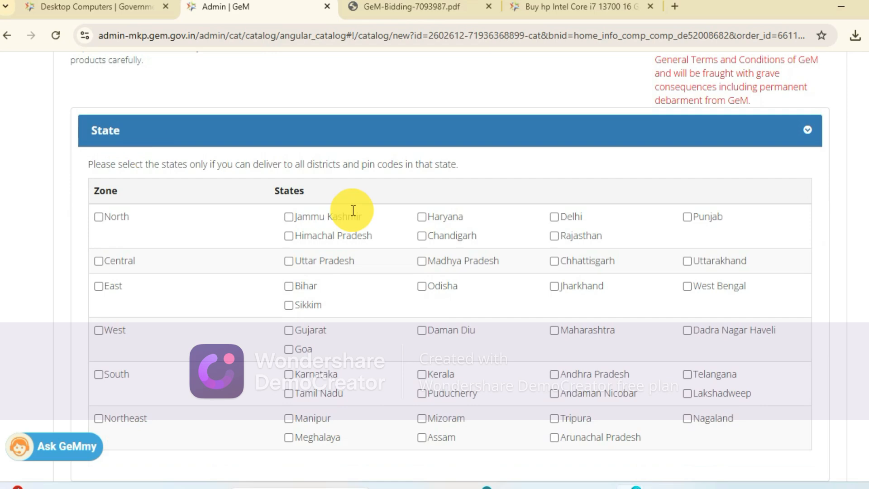
{"action": "scroll", "coordinate": [336, 313], "scroll_direction": "down", "scroll_amount": 4}
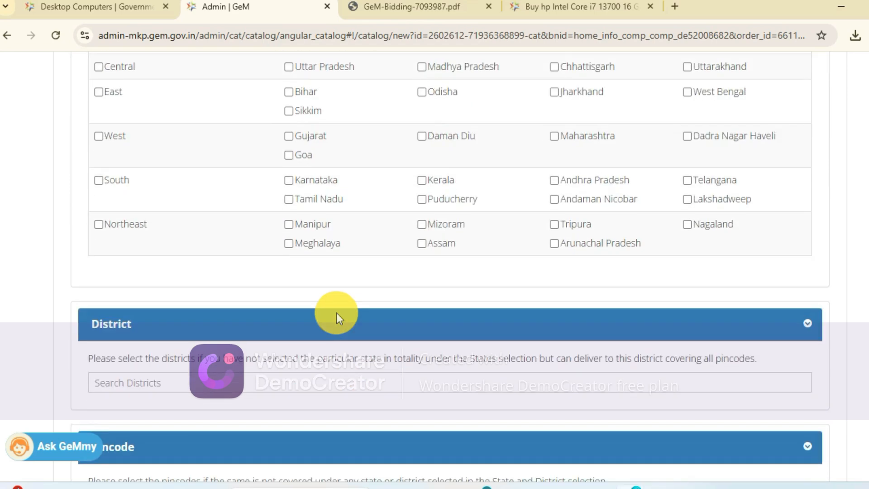
{"action": "scroll", "coordinate": [257, 151], "scroll_direction": "up", "scroll_amount": 2}
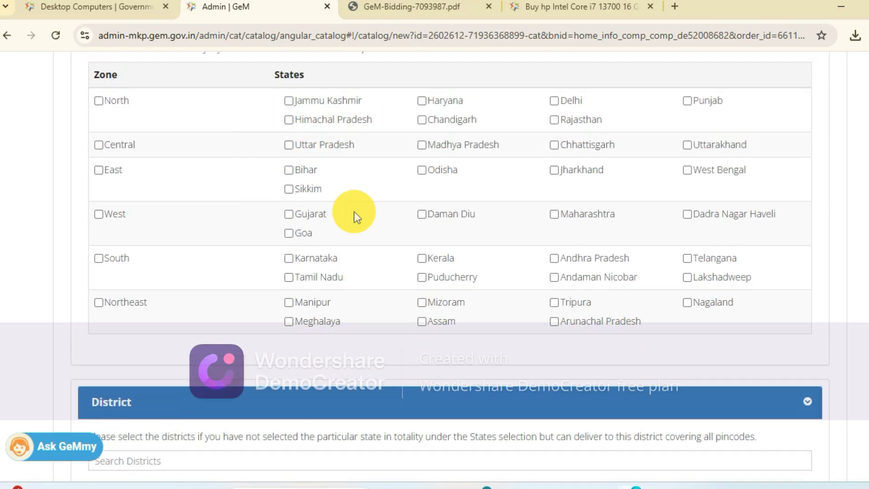
{"action": "scroll", "coordinate": [331, 205], "scroll_direction": "up", "scroll_amount": 2}
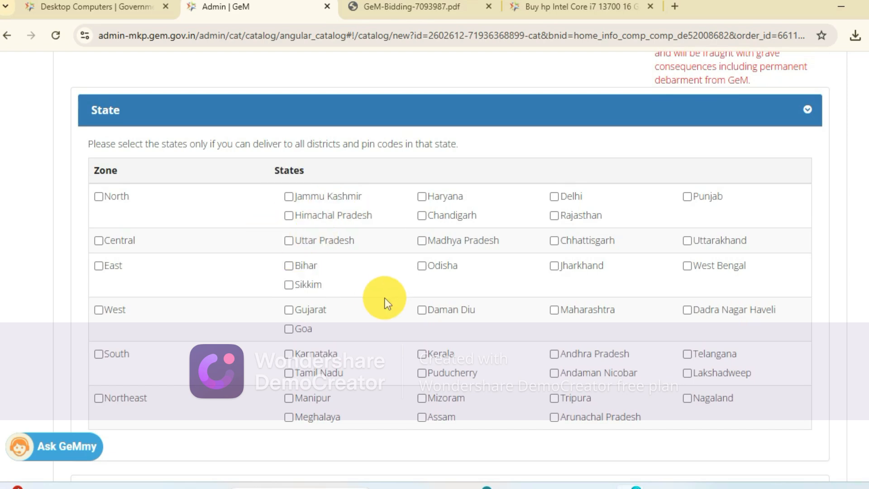
{"action": "scroll", "coordinate": [384, 298], "scroll_direction": "up", "scroll_amount": 1}
{"action": "scroll", "coordinate": [385, 298], "scroll_direction": "down", "scroll_amount": 2}
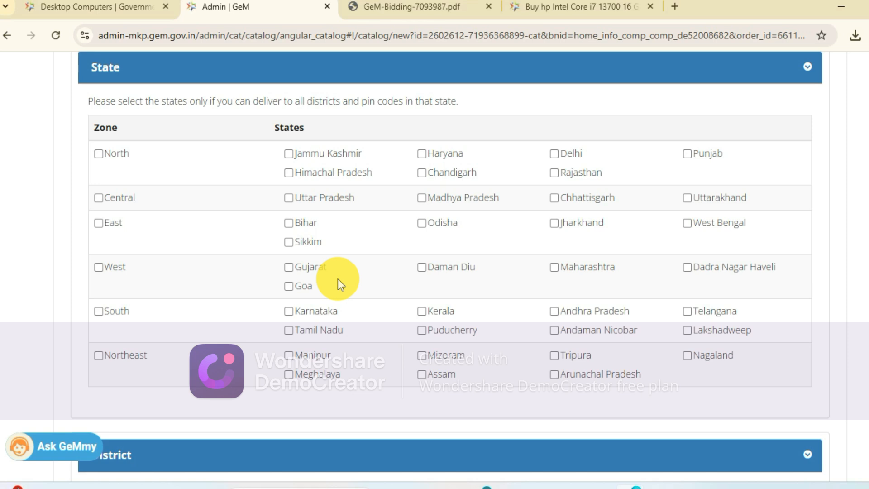
{"action": "left_click", "coordinate": [554, 154]}
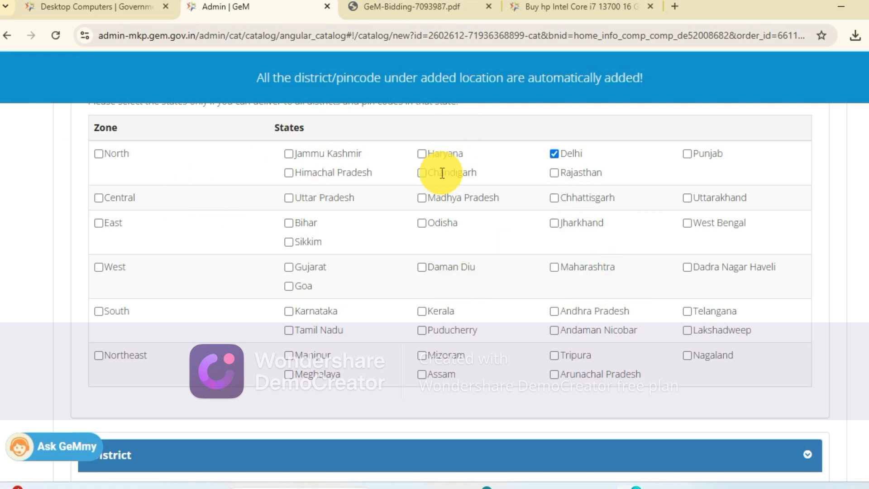
{"action": "left_click", "coordinate": [687, 198]}
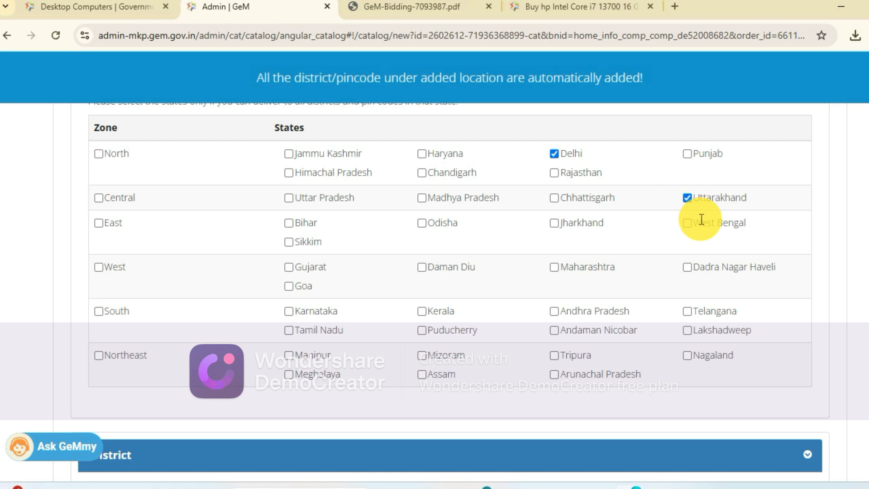
{"action": "left_click", "coordinate": [289, 198]}
{"action": "scroll", "coordinate": [411, 251], "scroll_direction": "down", "scroll_amount": 5}
{"action": "scroll", "coordinate": [416, 257], "scroll_direction": "up", "scroll_amount": 7}
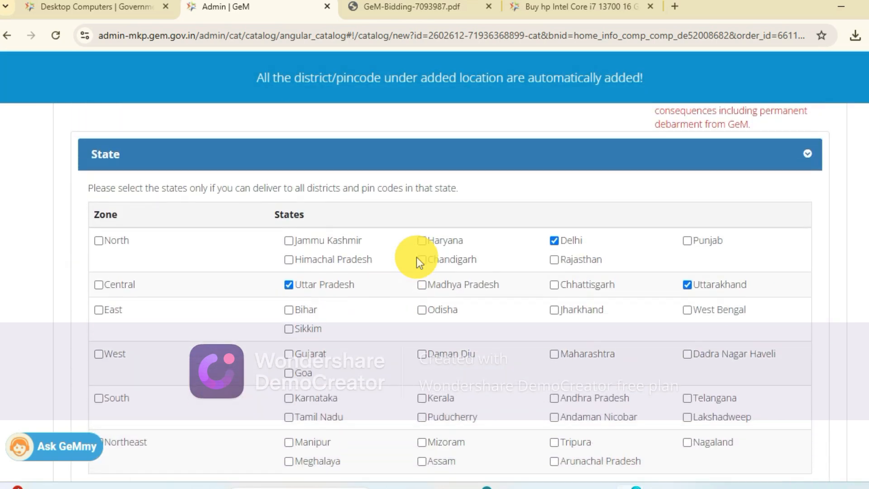
- Set the current stock/maximum quantity to 10 and the minimum quantity per consignee to 1
{"action": "scroll", "coordinate": [283, 274], "scroll_direction": "down", "scroll_amount": 3}
{"action": "scroll", "coordinate": [284, 274], "scroll_direction": "down", "scroll_amount": 10}
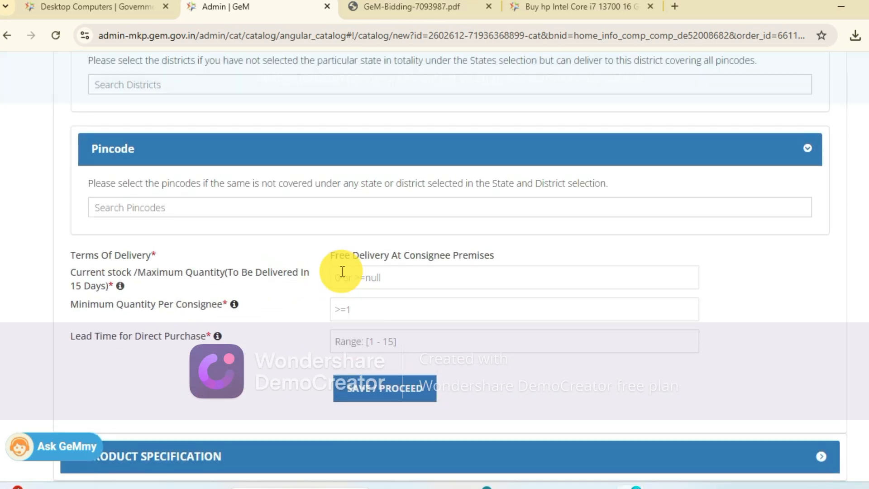
{"action": "left_click", "coordinate": [349, 278]}
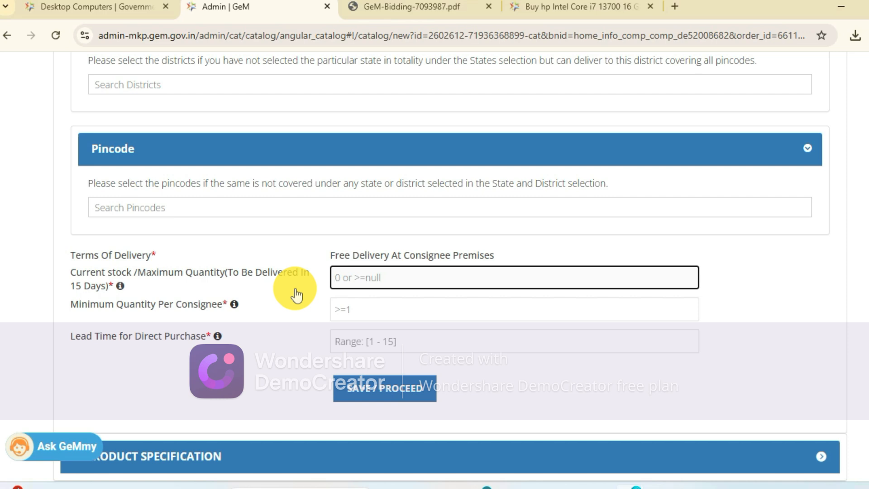
{"action": "type", "text": "10"}
{"action": "left_click", "coordinate": [344, 309]}
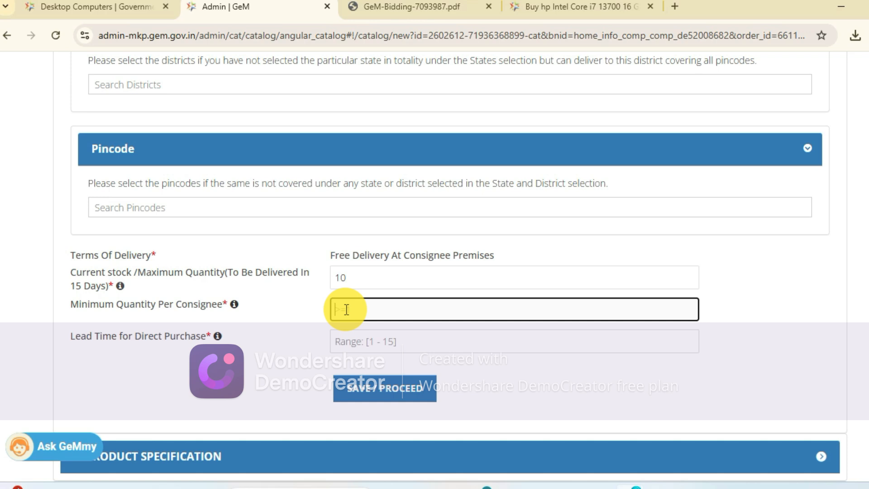
- Set the lead time for direct purchase to 15 and save the offering details
{"action": "left_click", "coordinate": [357, 332]}
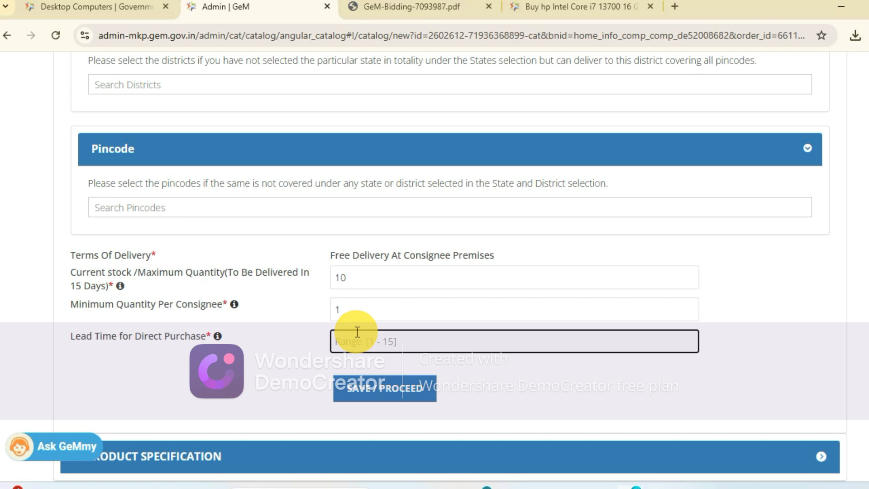
{"action": "type", "text": "10"}
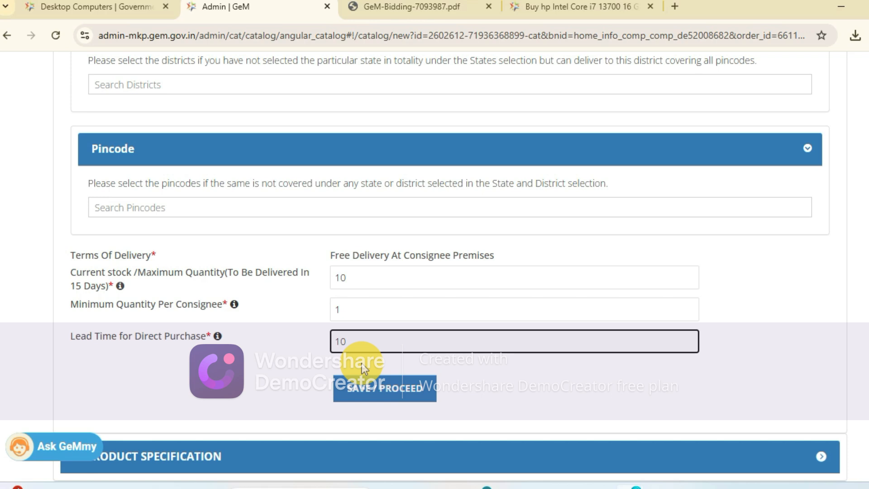
{"action": "scroll", "coordinate": [362, 362], "scroll_direction": "down", "scroll_amount": 2}
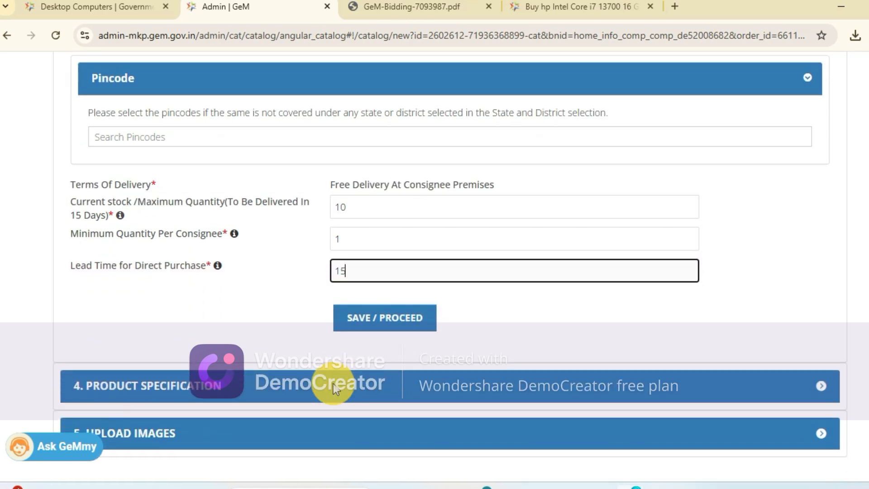
{"action": "scroll", "coordinate": [388, 363], "scroll_direction": "down", "scroll_amount": 1}
{"action": "left_click", "coordinate": [395, 259]}
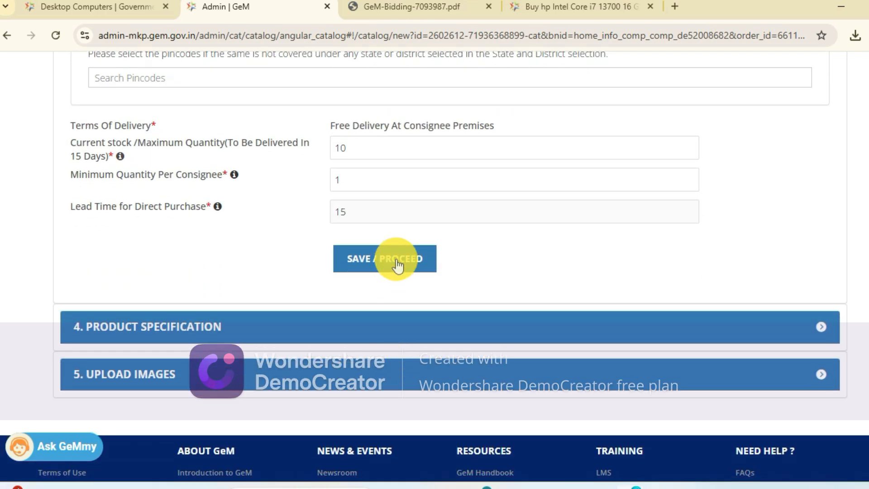
- Open the GeM terms and conditions for review, return to the catalogue form and agree to them
{"action": "scroll", "coordinate": [396, 259], "scroll_direction": "down", "scroll_amount": 5}
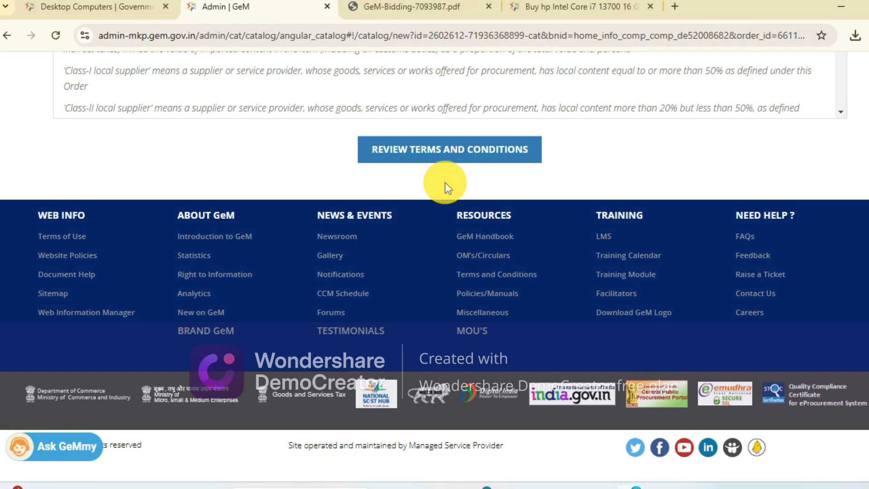
{"action": "left_click", "coordinate": [460, 149]}
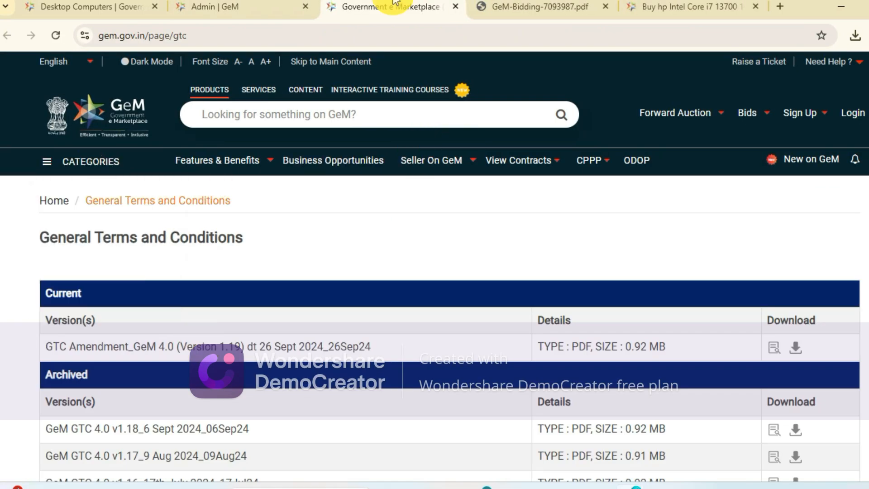
{"action": "left_click", "coordinate": [271, 9]}
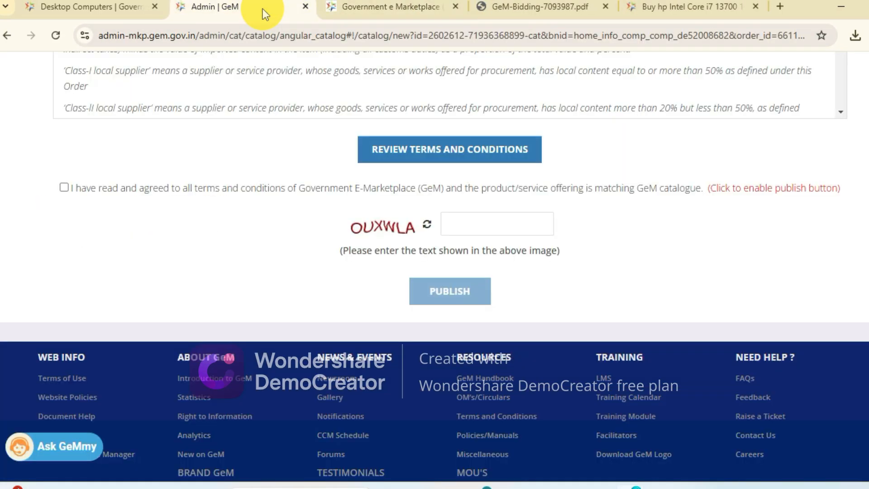
{"action": "left_click", "coordinate": [64, 188]}
- Enter the captcha text and publish the product offering
{"action": "left_click", "coordinate": [491, 226]}
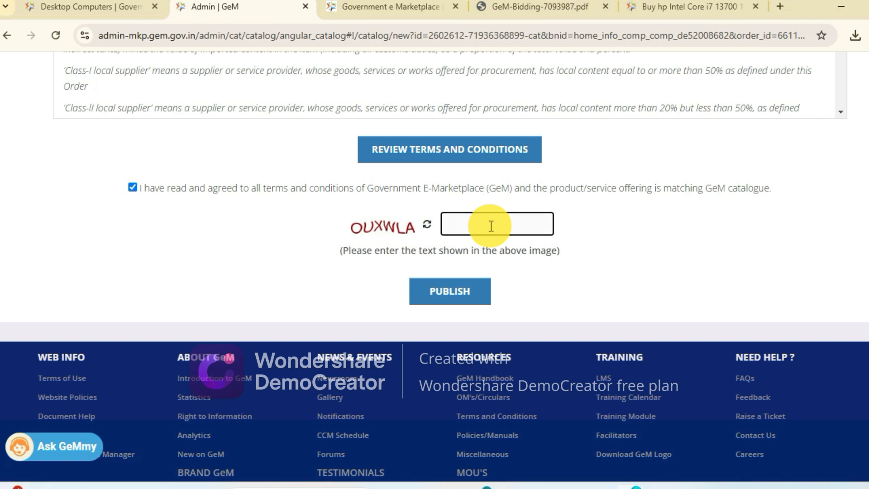
{"action": "type", "text": "OUXWLA"}
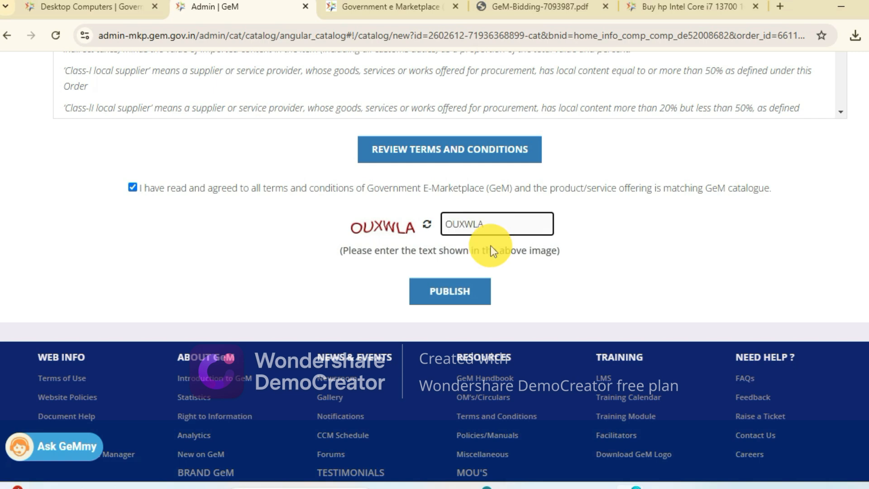
{"action": "left_click", "coordinate": [448, 296]}
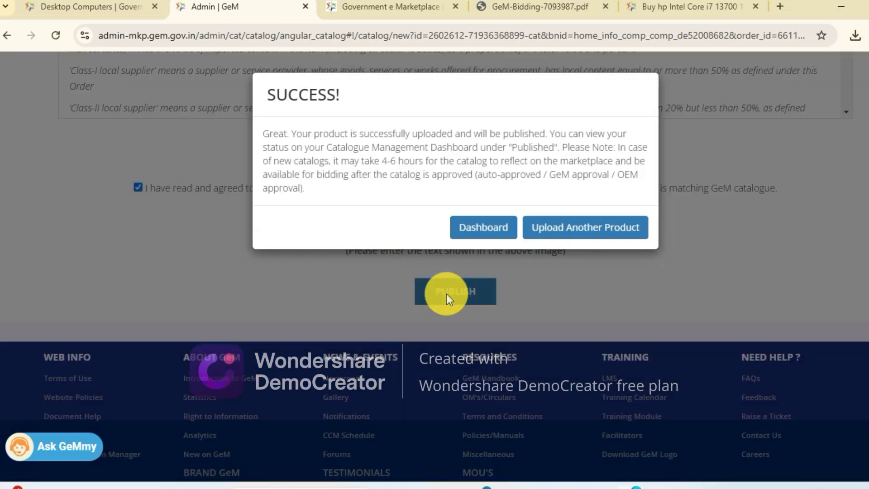
- Open the catalogue dashboard and check the product's status in the Published and Waiting For Admin Clearance lists
{"action": "left_click", "coordinate": [482, 226]}
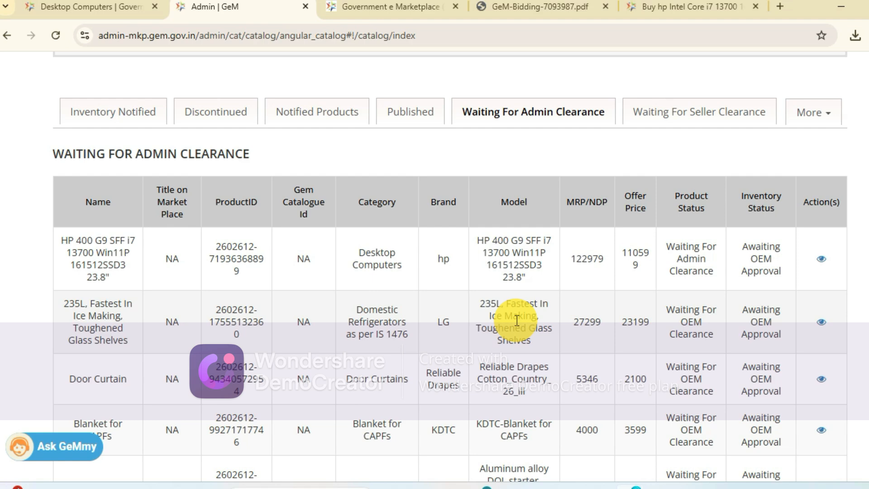
{"action": "left_click", "coordinate": [401, 108]}
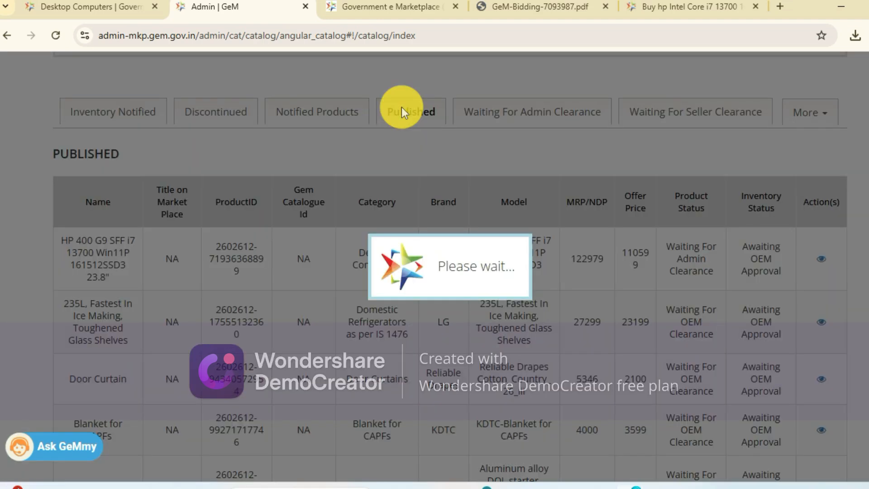
{"action": "left_click", "coordinate": [553, 108]}
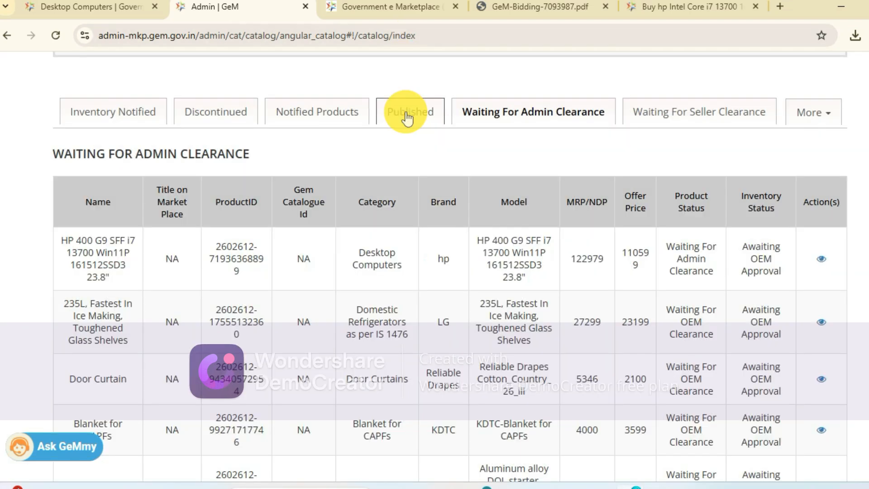
{"action": "left_click", "coordinate": [406, 112]}
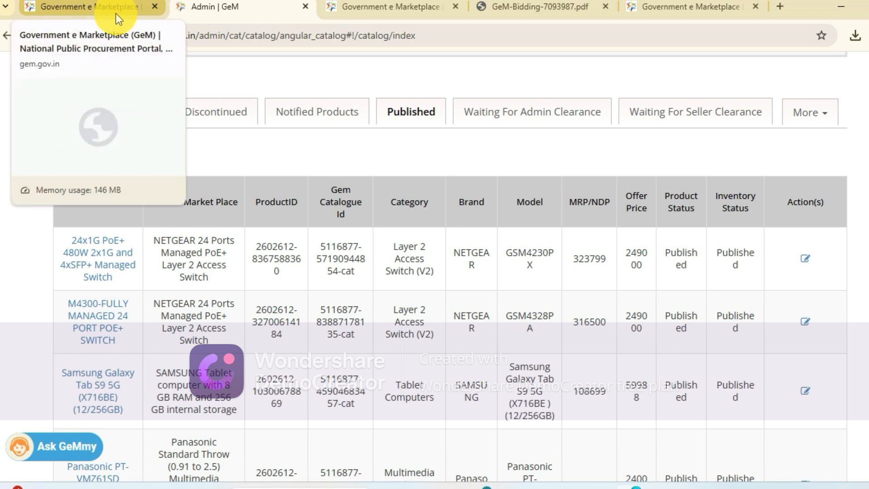
{"action": "scroll", "coordinate": [466, 72], "scroll_direction": "up", "scroll_amount": 8}
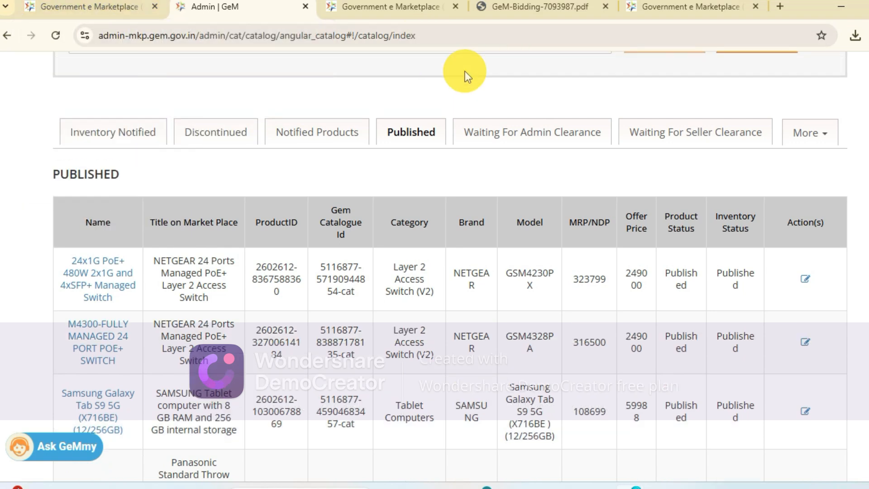